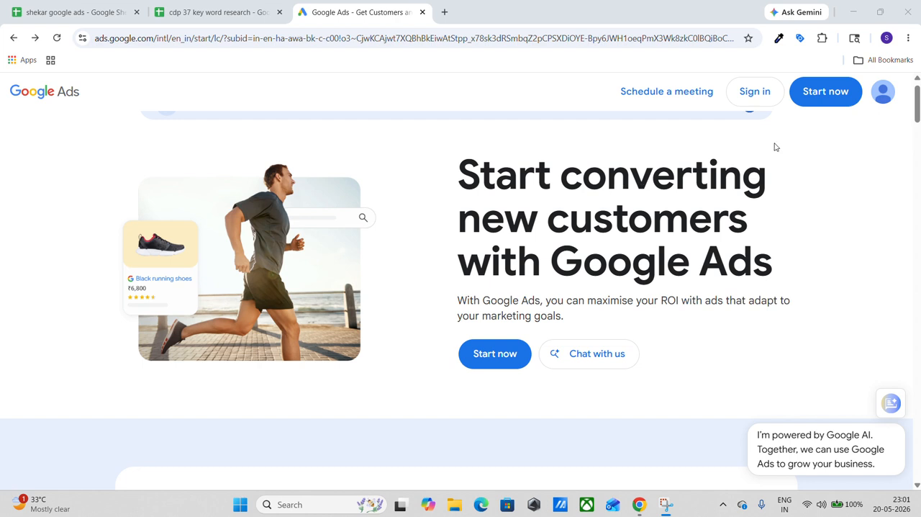
Enter the Google Ads account, open the campaigns list and start creating a new campaign.
left_click(828, 105)
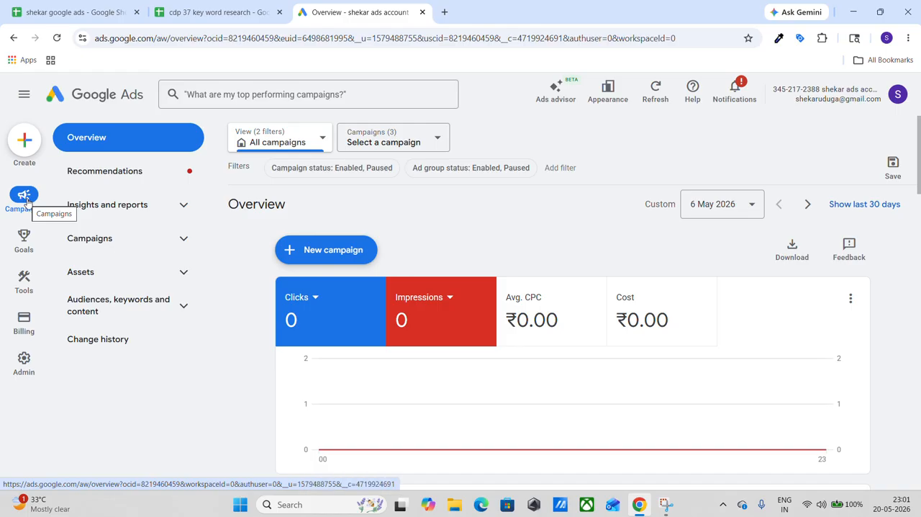
left_click(105, 244)
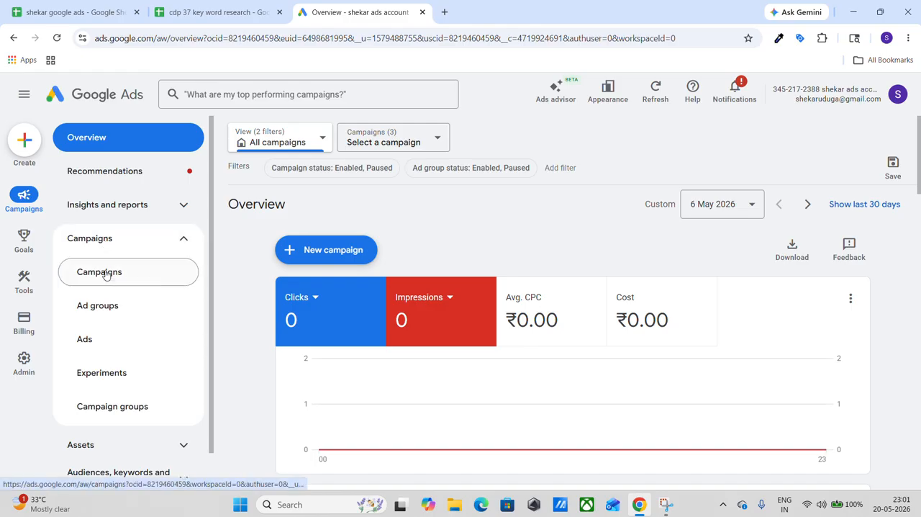
left_click(105, 272)
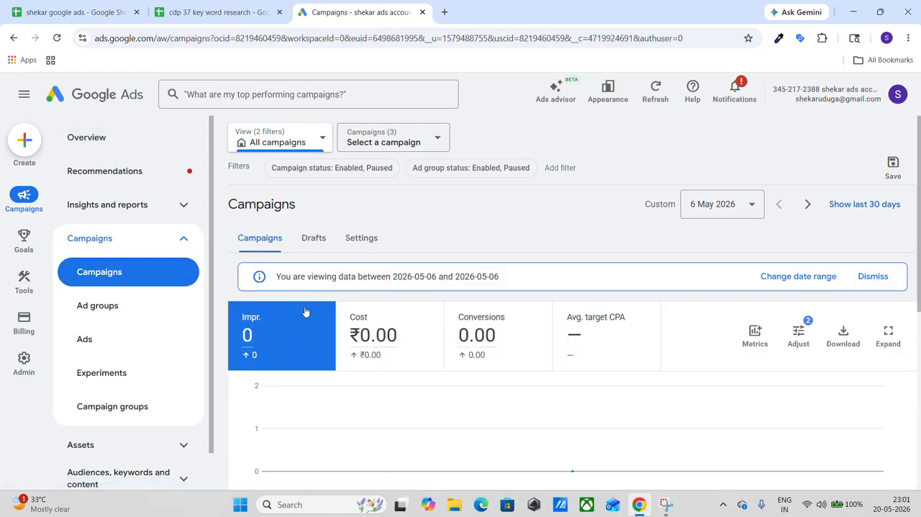
scroll(305, 311, "down", 4)
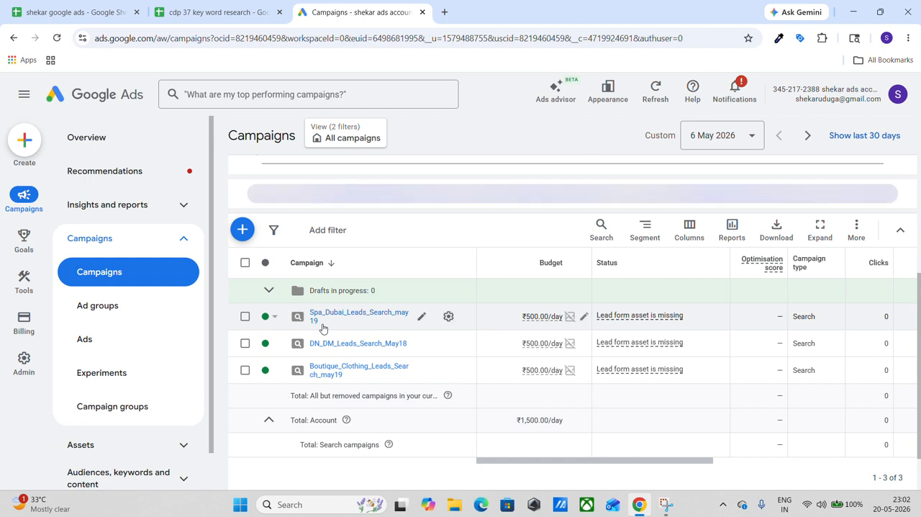
left_click(244, 231)
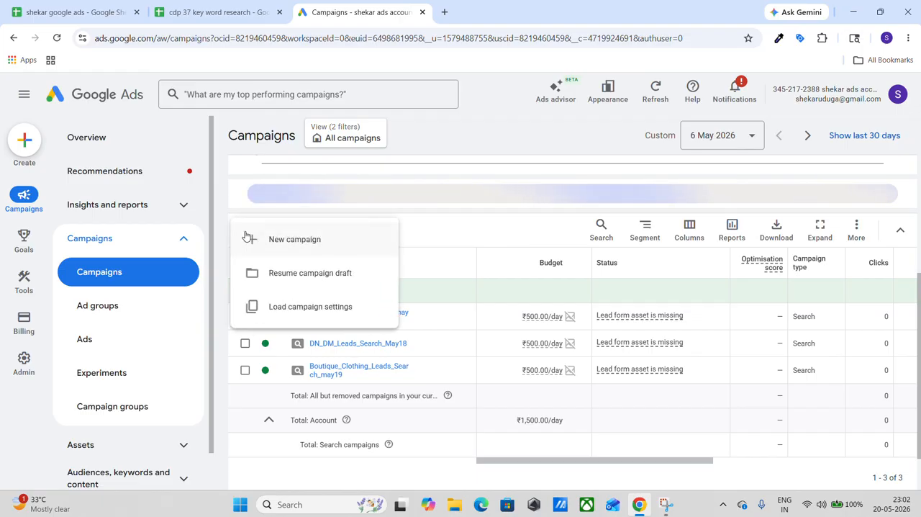
left_click(283, 240)
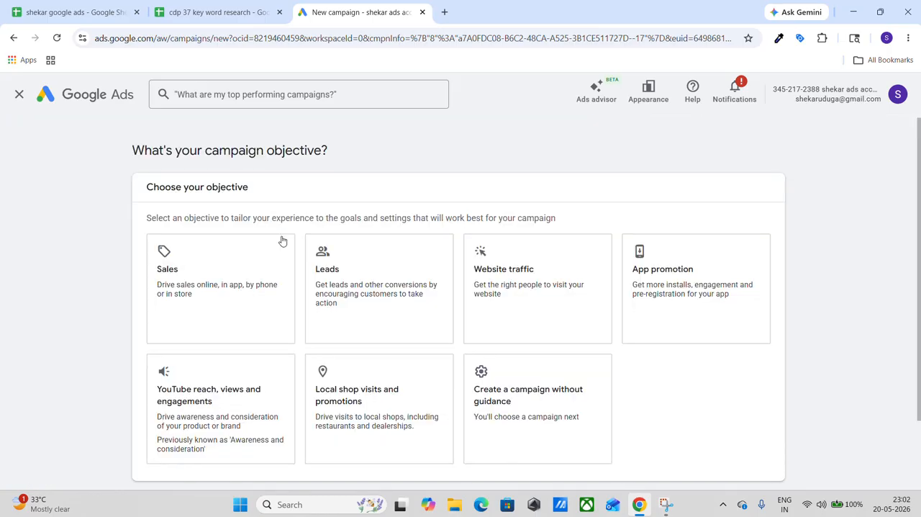
left_click(282, 240)
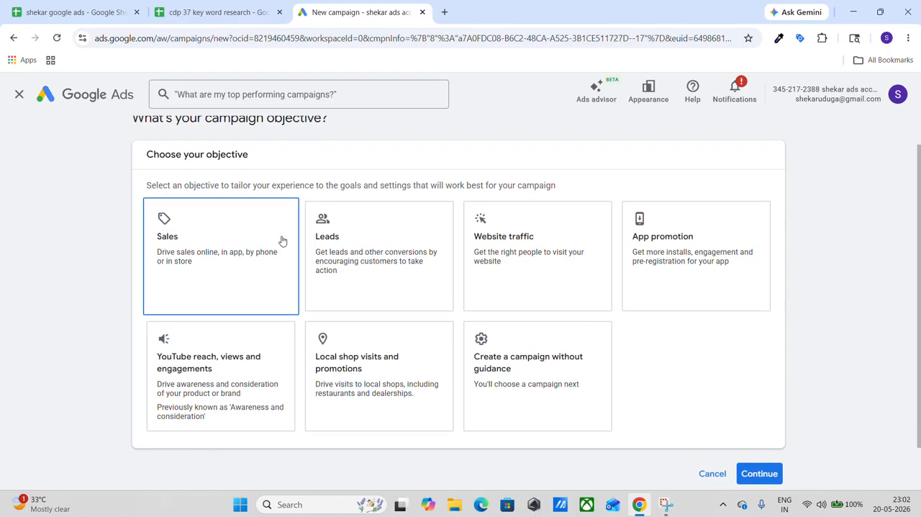
Choose Leads as the objective of the new campaign.
scroll(284, 240, "up", 1)
scroll(348, 175, "down", 1)
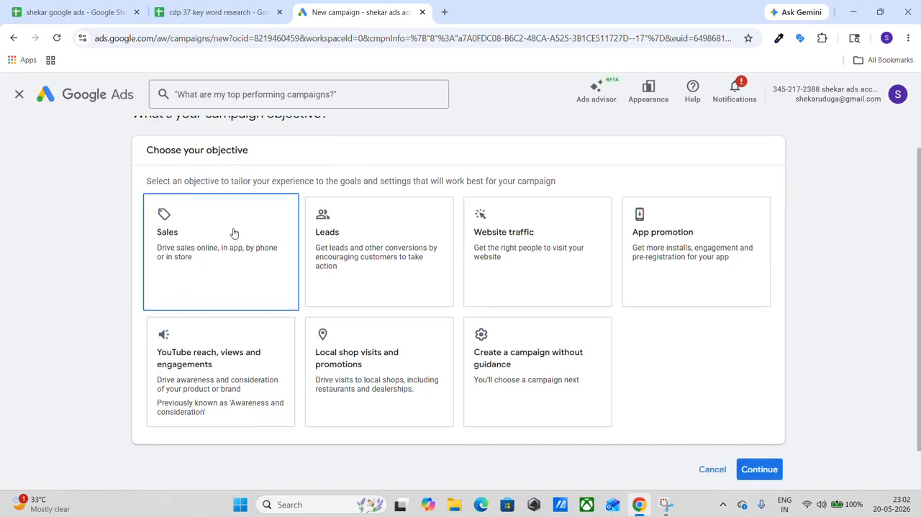
scroll(234, 232, "down", 1)
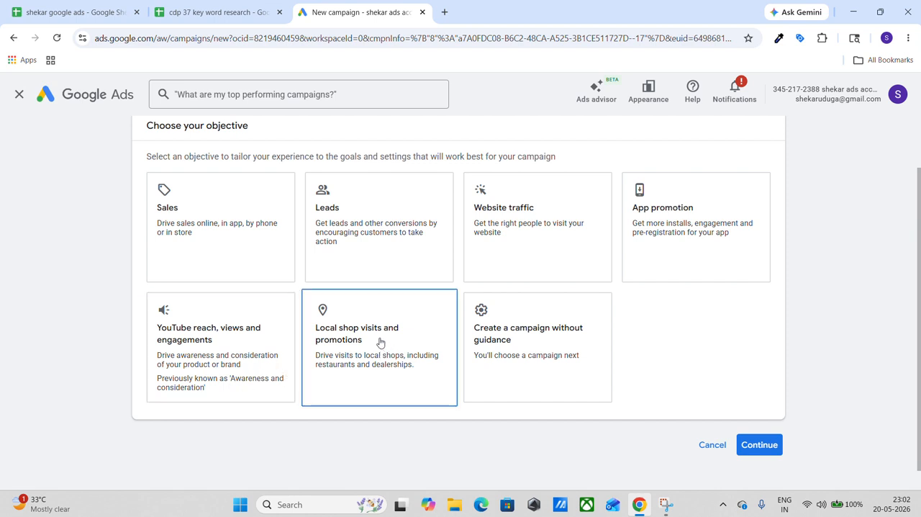
scroll(394, 326, "up", 1)
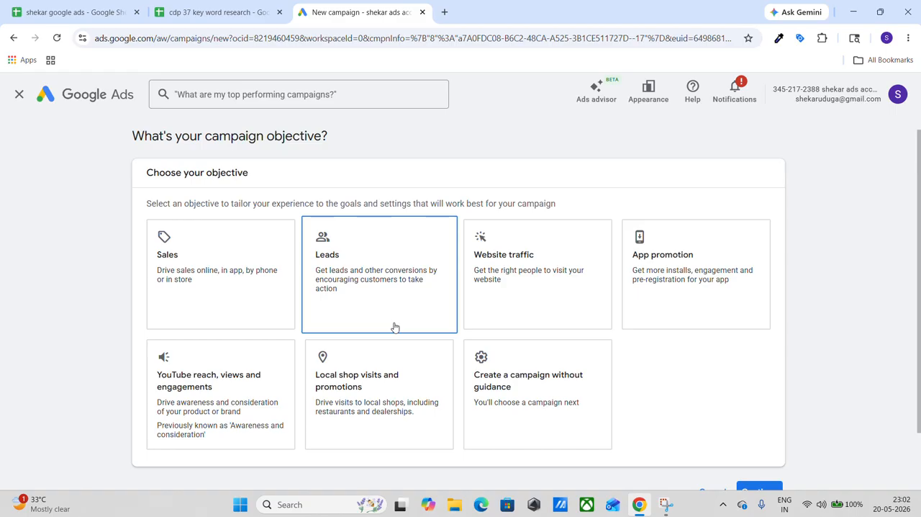
left_click(384, 288)
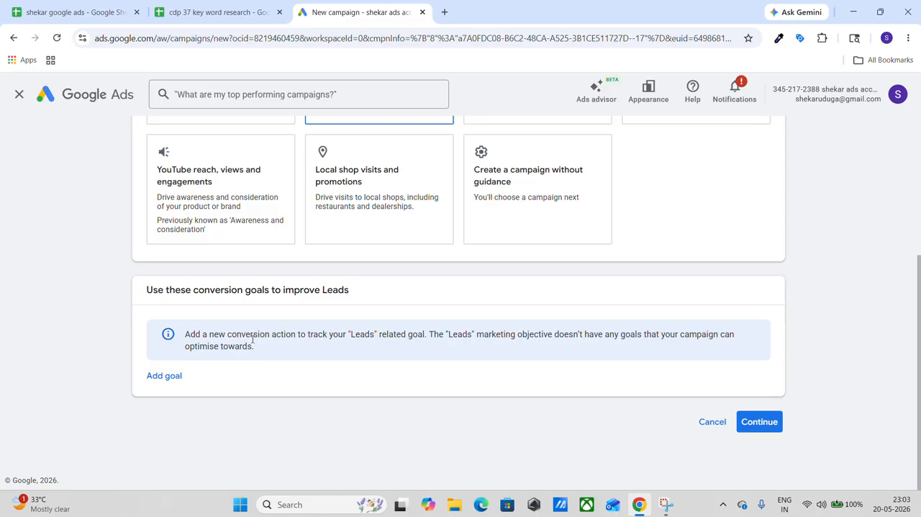
Add Submit lead forms as the conversion goal for the Leads objective and continue to the campaign type selection.
left_click(173, 380)
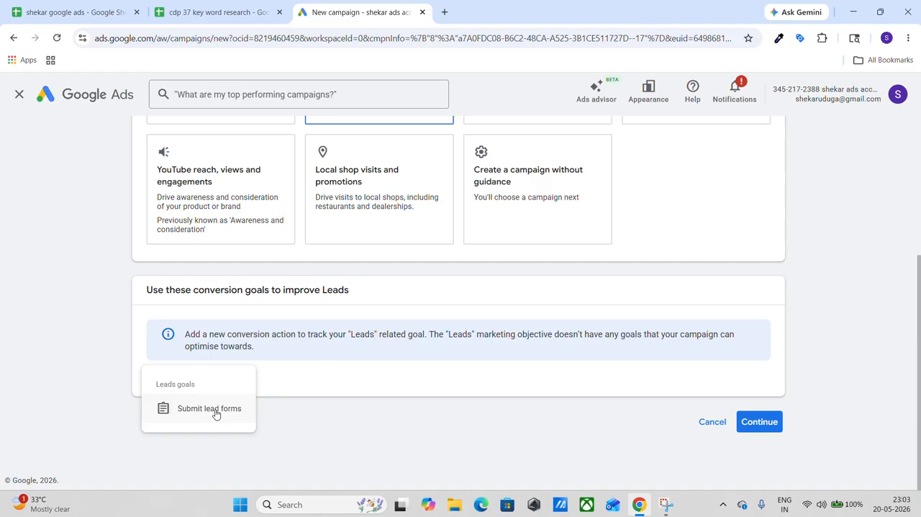
scroll(295, 346, "up", 2)
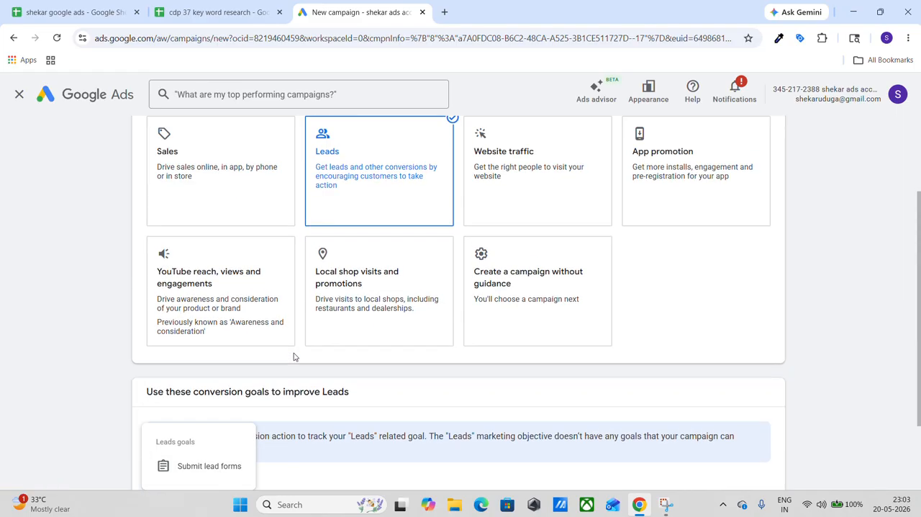
scroll(301, 308, "down", 2)
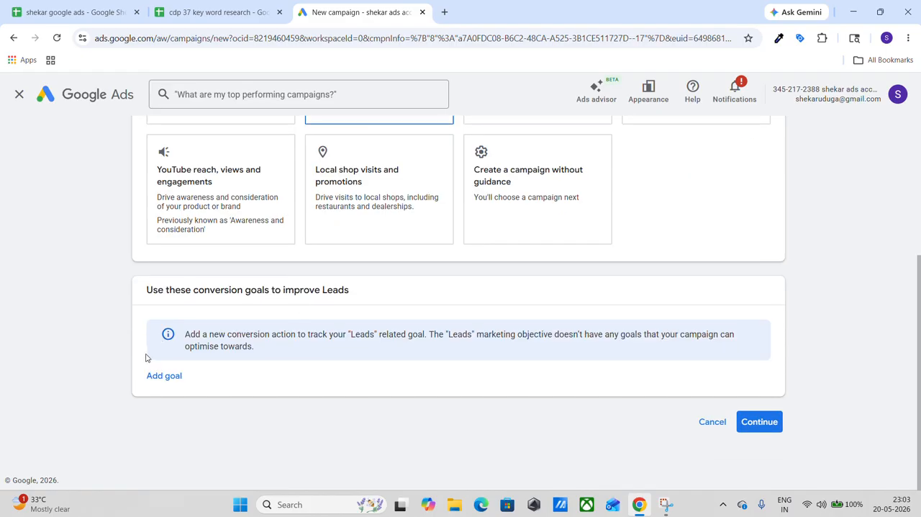
left_click(165, 383)
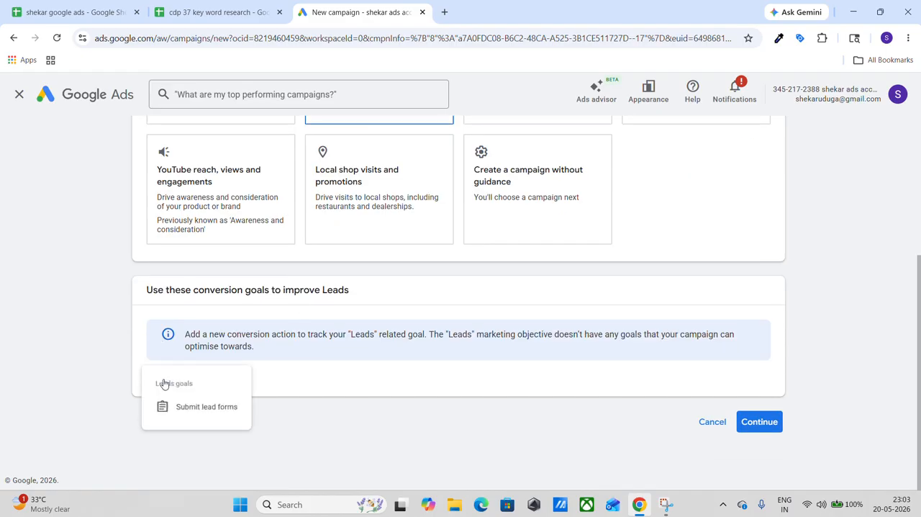
left_click(216, 408)
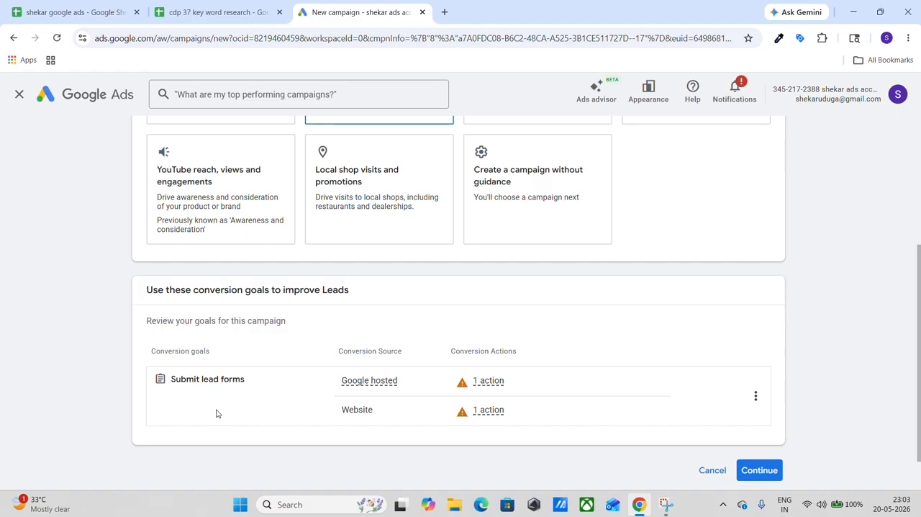
scroll(217, 413, "down", 1)
scroll(217, 412, "down", 1)
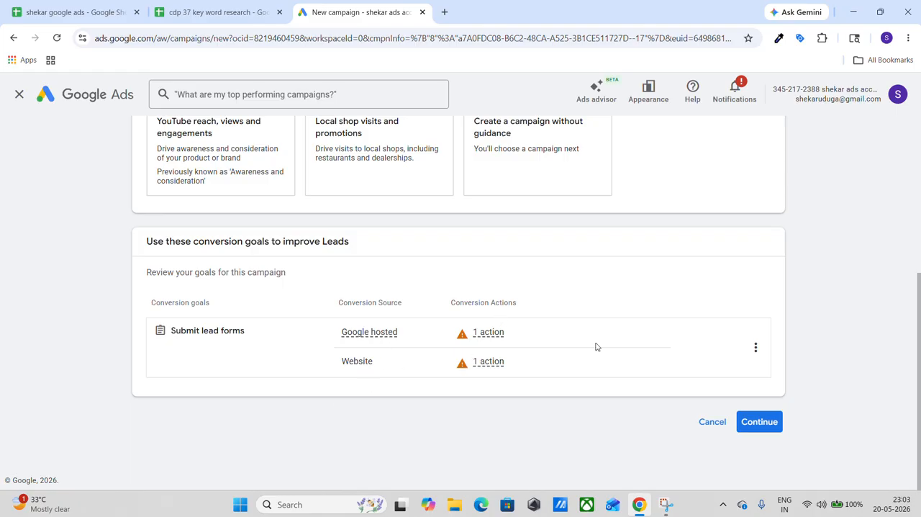
left_click(754, 425)
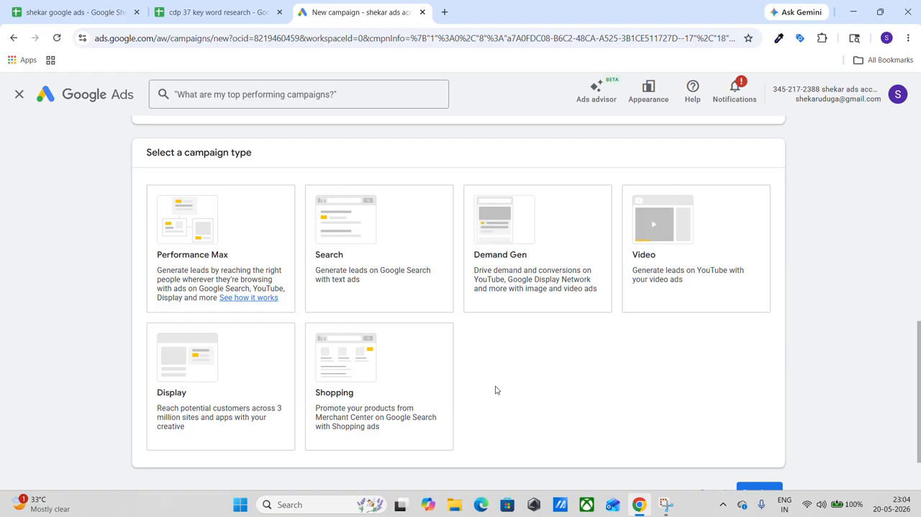
Select Search as the campaign type and enable Website visits as the way to reach the goal.
left_click(405, 280)
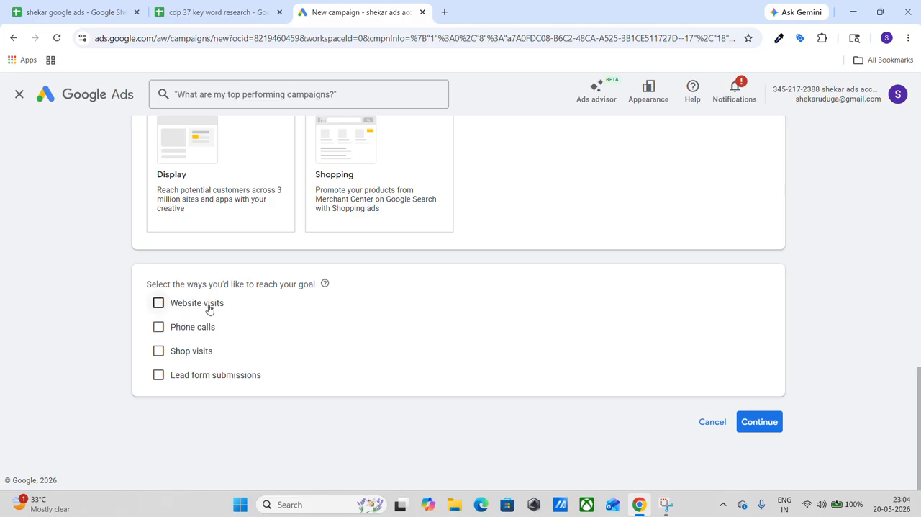
left_click(160, 305)
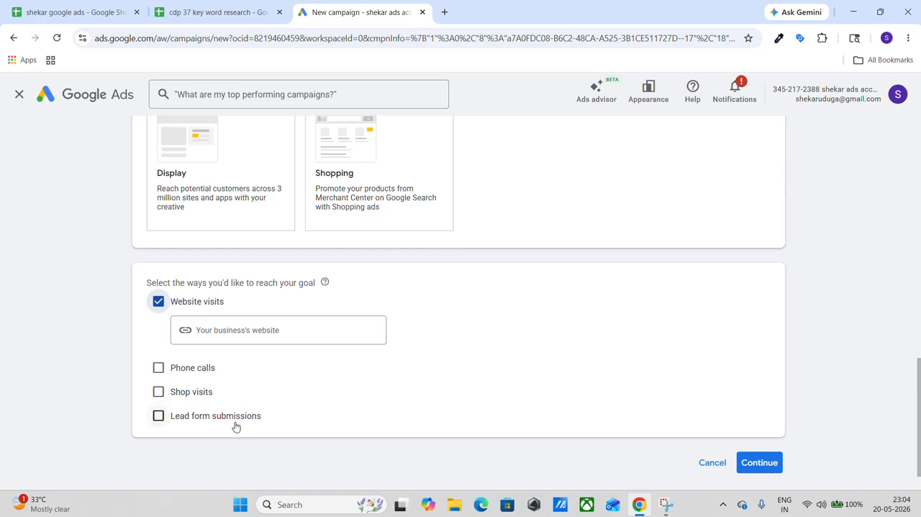
scroll(236, 426, "down", 1)
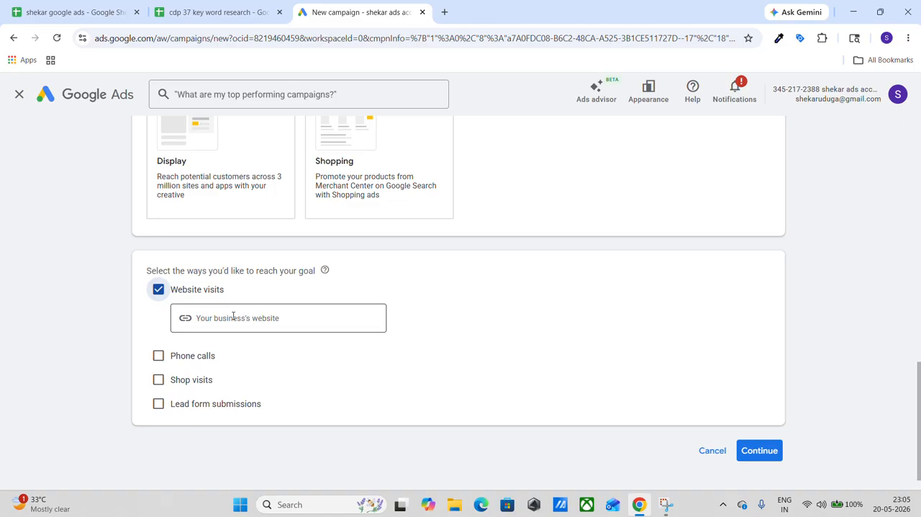
scroll(209, 230, "up", 1)
Switch to the "cdp 37 key word research" spreadsheet in Google Sheets and copy the link in cell E20 of the tasks sheet.
left_click(218, 8)
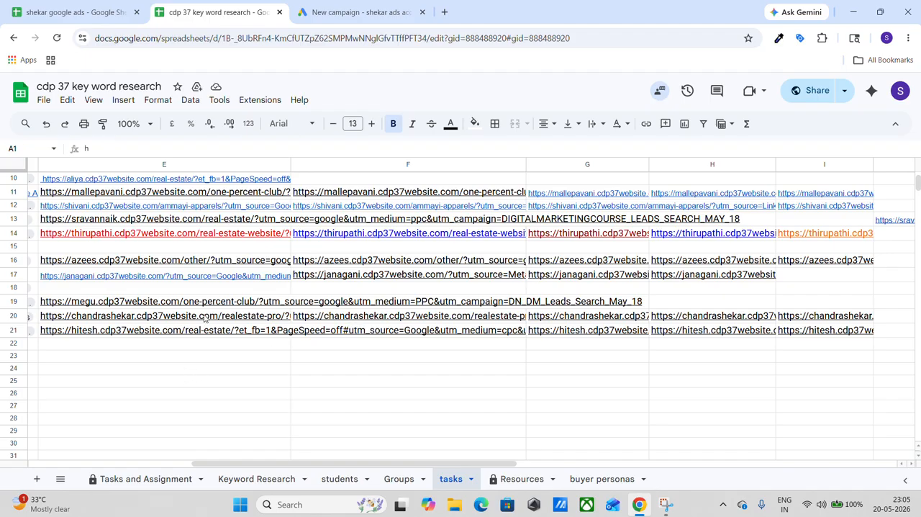
left_click(205, 318)
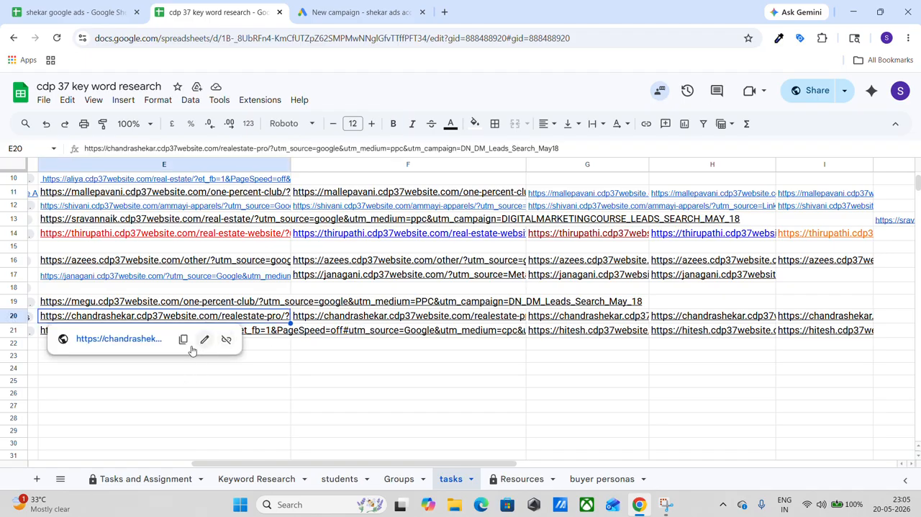
left_click(183, 338)
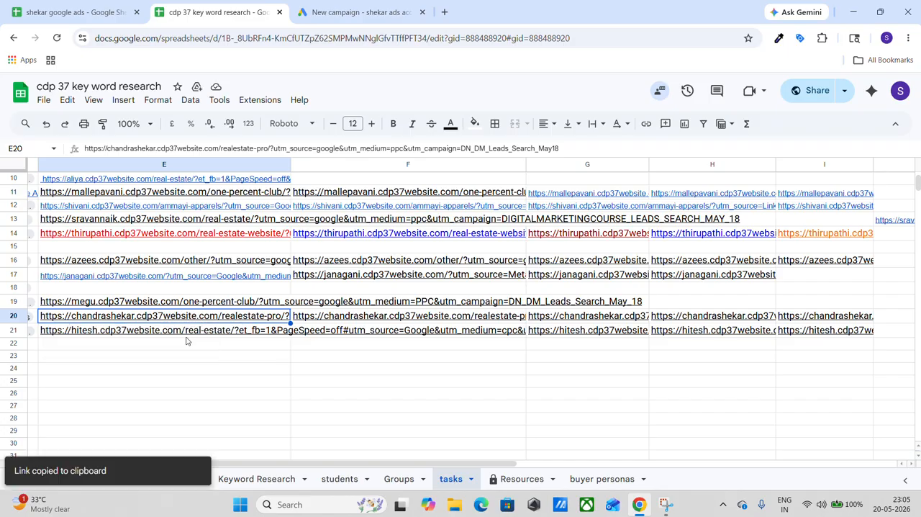
Back in Google Ads, paste the copied link as the business's website under Website visits and continue.
left_click(308, 7)
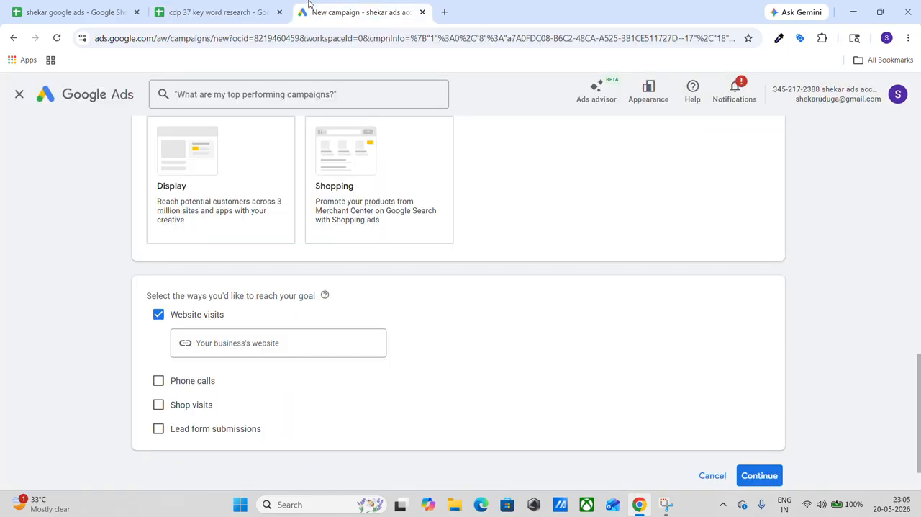
left_click(230, 344)
key("ctrl+v")
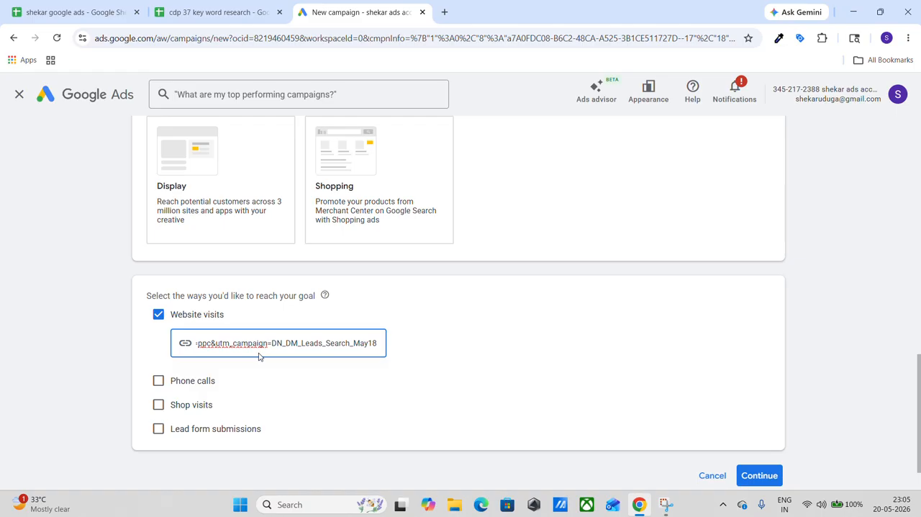
scroll(259, 355, "down", 1)
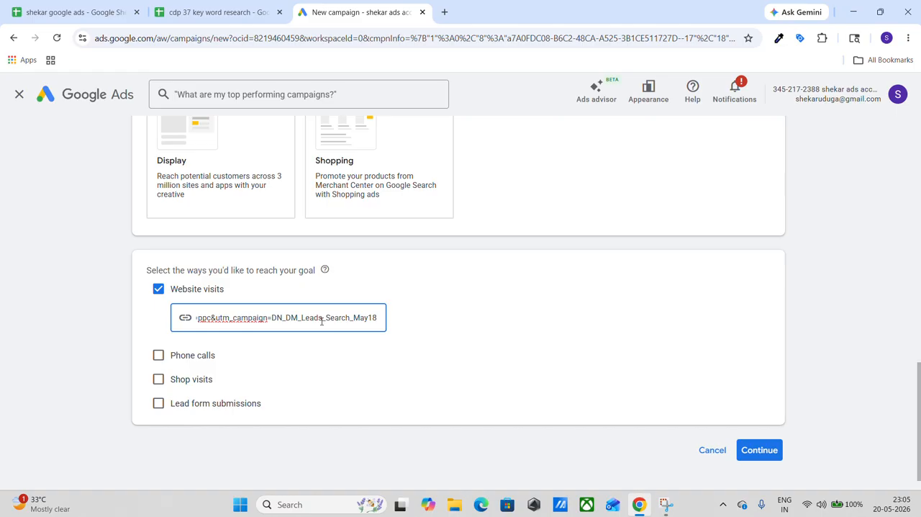
scroll(322, 321, "down", 2)
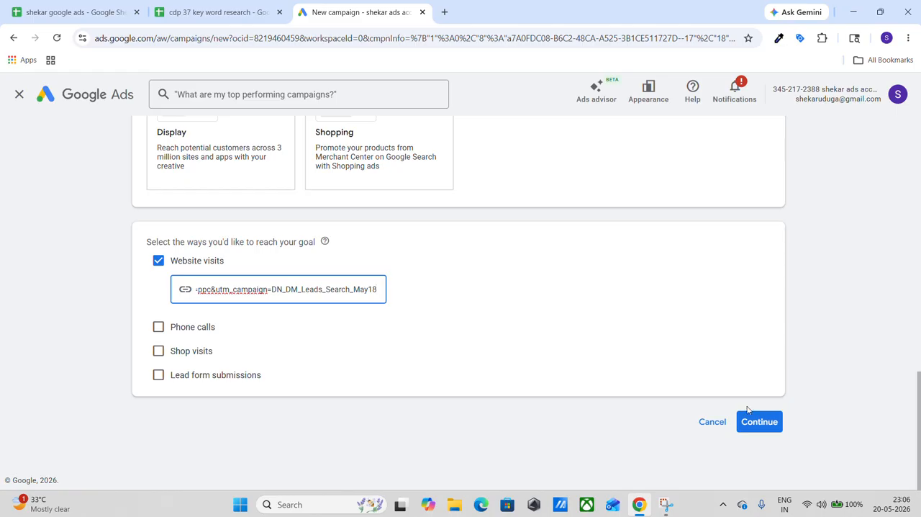
left_click(770, 424)
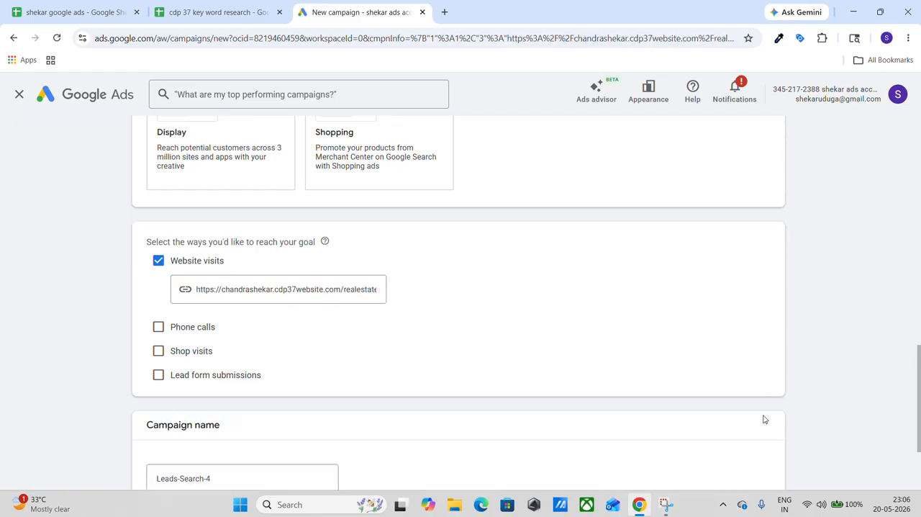
Replace the default campaign name with DM_COURSE_LEADS_SEARCH_MAY20 and continue to the bidding settings.
scroll(603, 366, "down", 2)
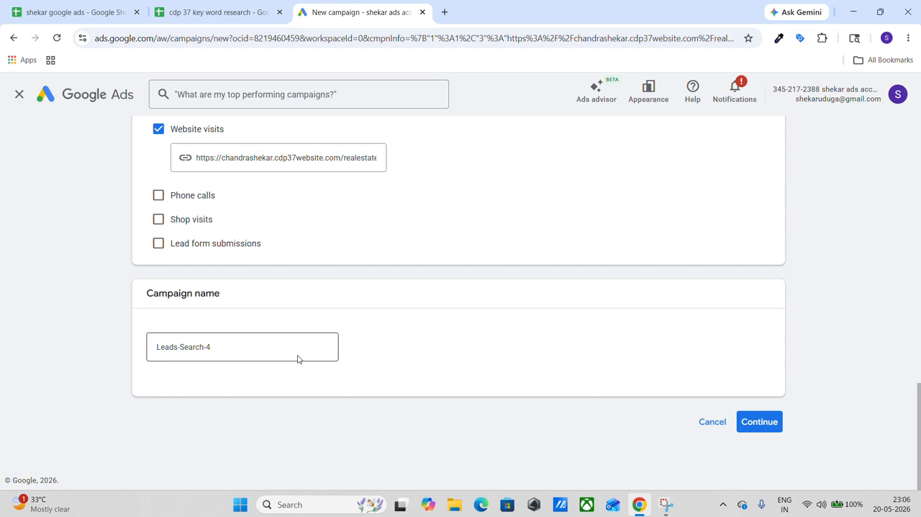
left_click(215, 347)
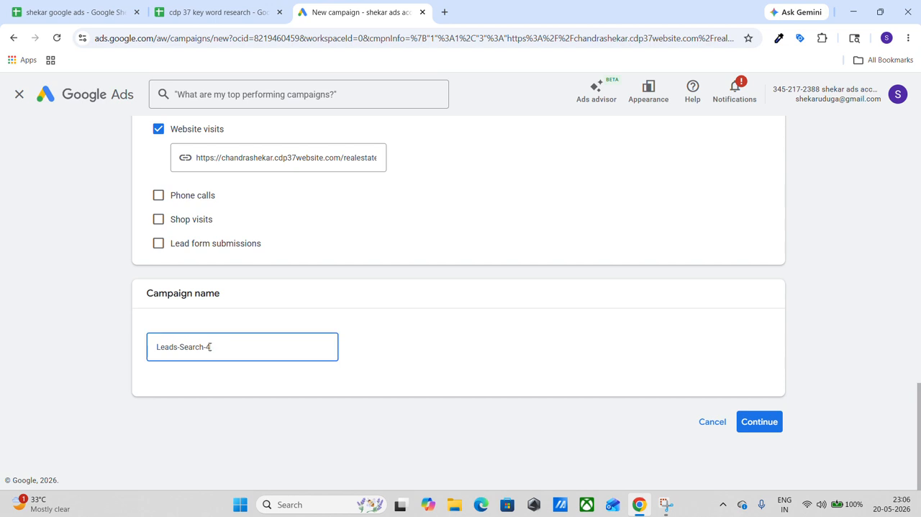
left_click_drag(214, 347, 207, 347)
key("ctrl+a")
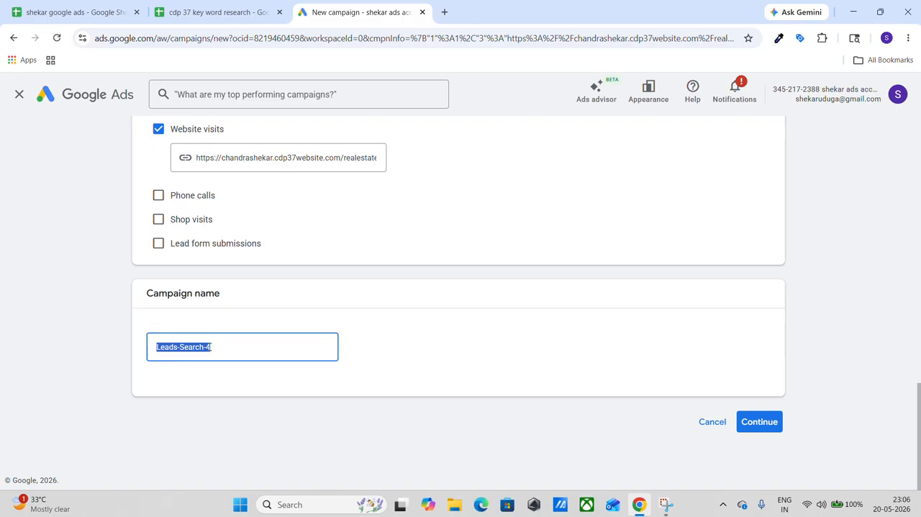
key("BackSpace")
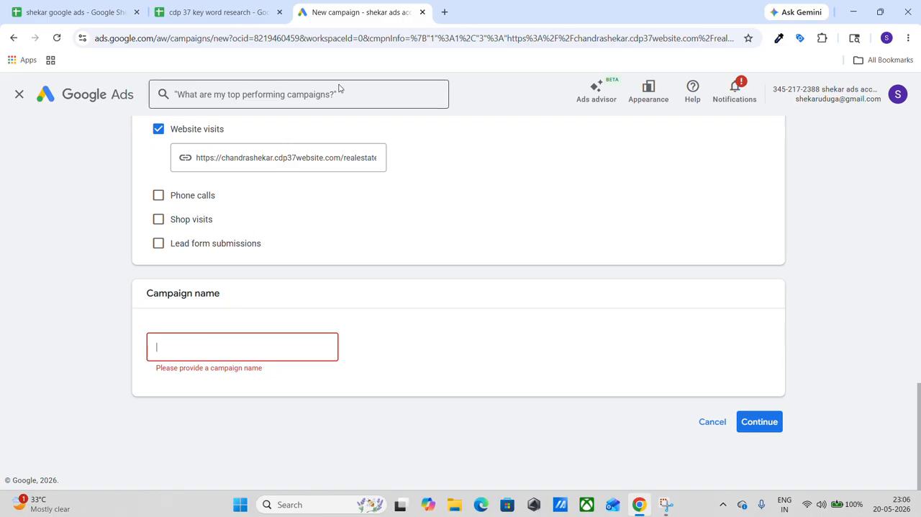
left_click(234, 345)
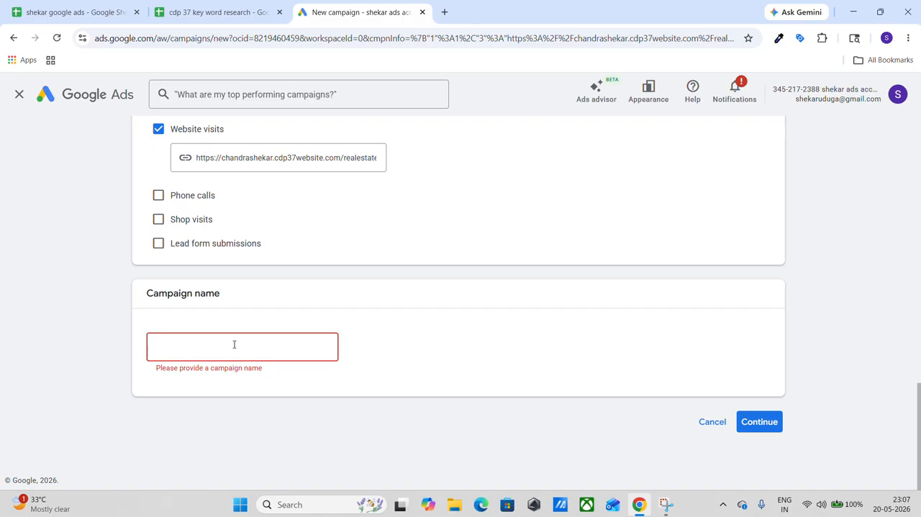
type("DM_COURSE")
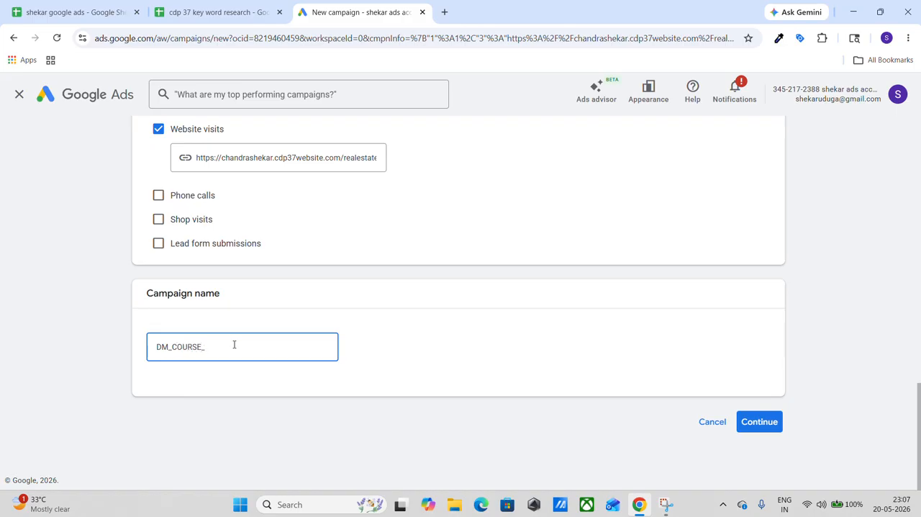
type("_LEADS_")
type("SEARCH_")
type("MAY20")
left_click(771, 428)
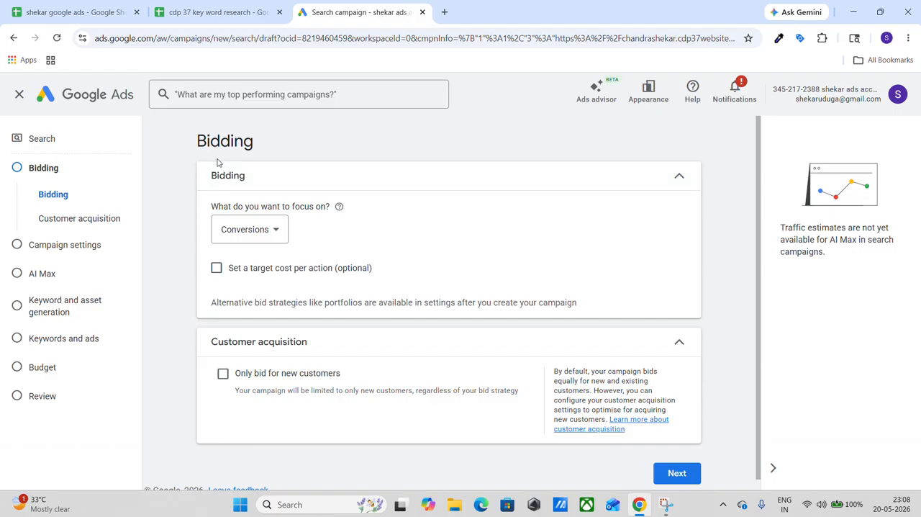
Choose Conversions as the bidding focus and proceed to the campaign settings.
left_click(271, 235)
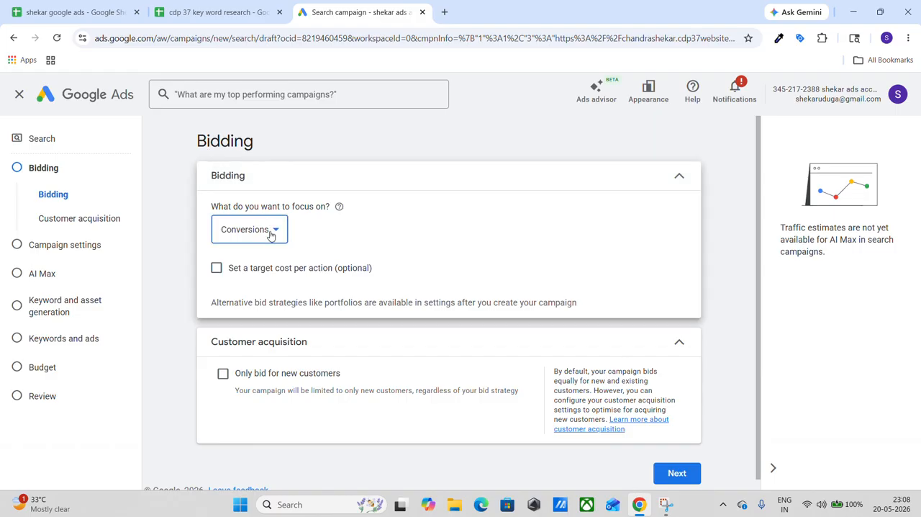
left_click(271, 235)
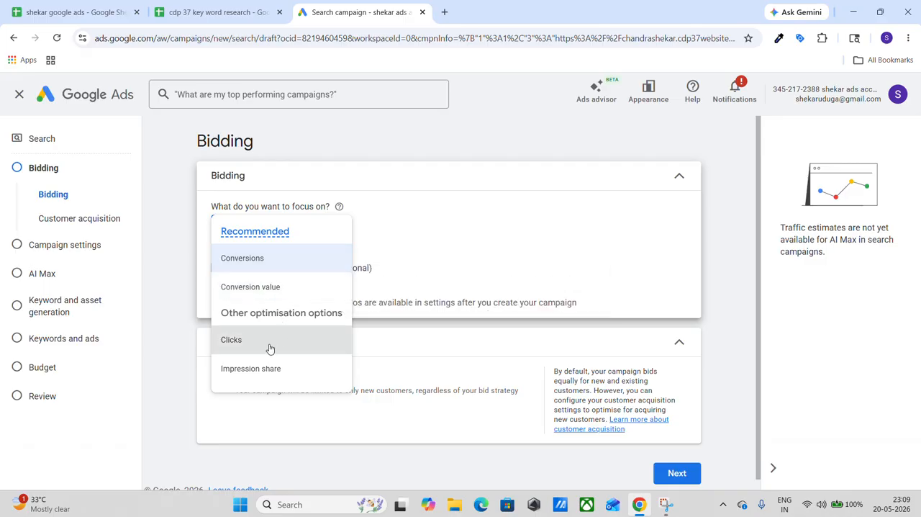
left_click(282, 261)
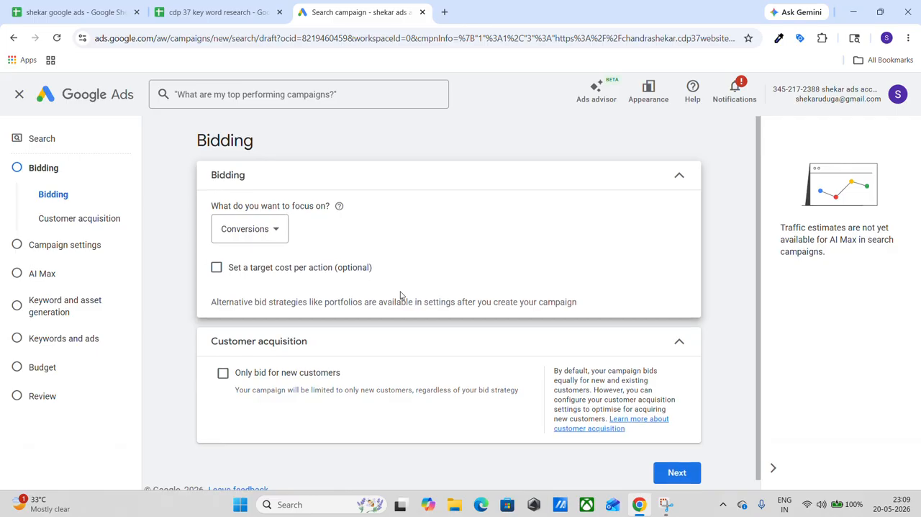
scroll(409, 288, "down", 1)
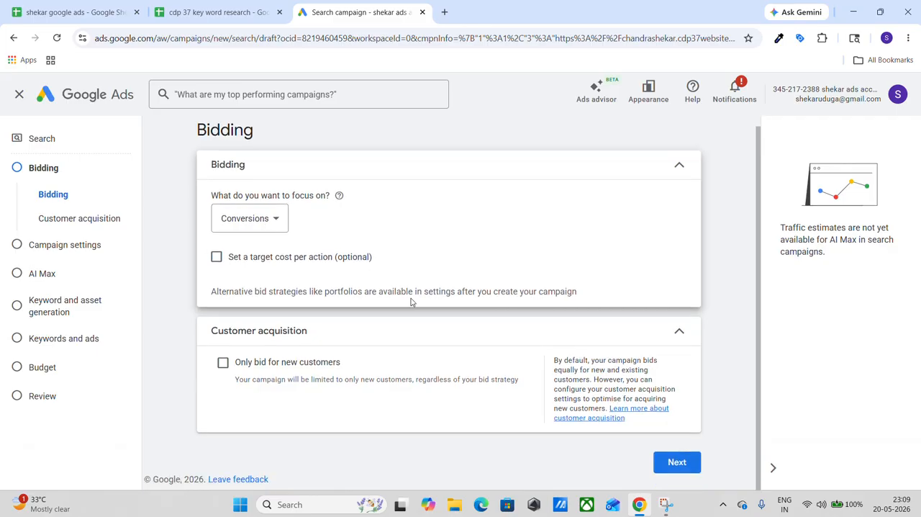
left_click(671, 474)
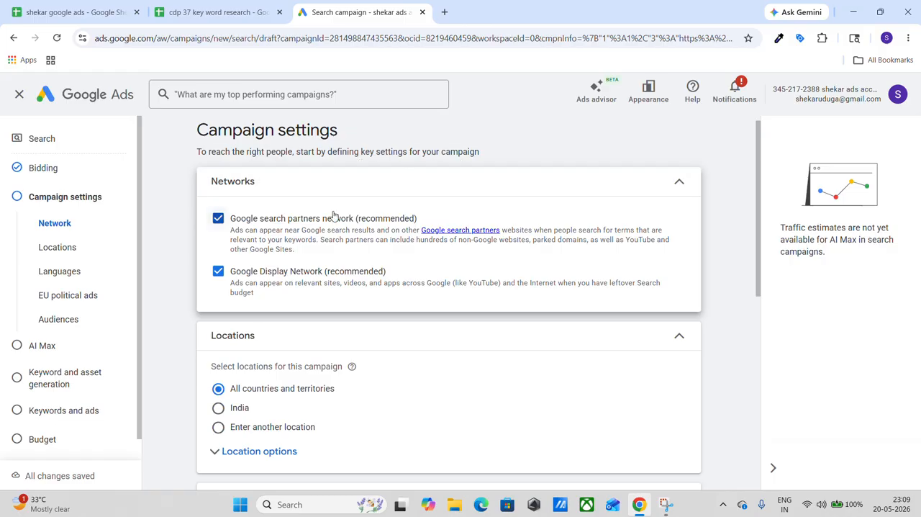
Exclude the Google Display Network from the campaign's networks.
scroll(334, 215, "down", 1)
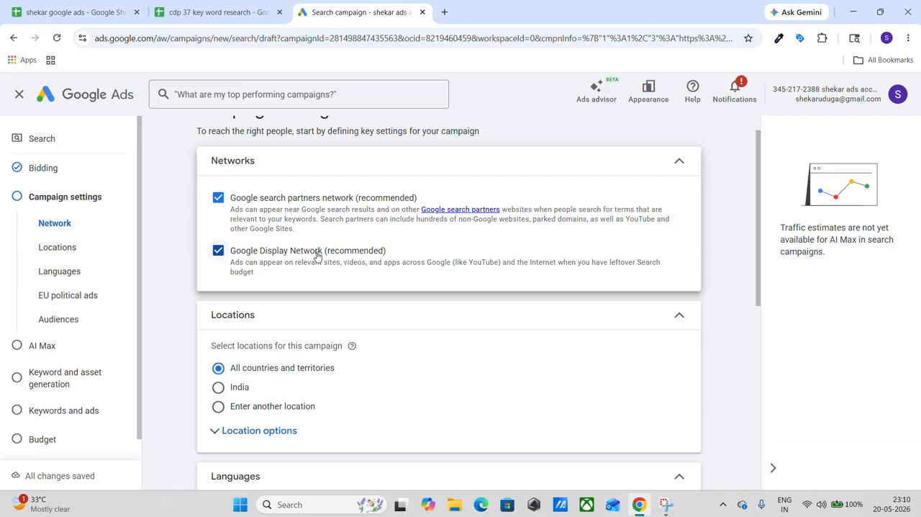
left_click(218, 250)
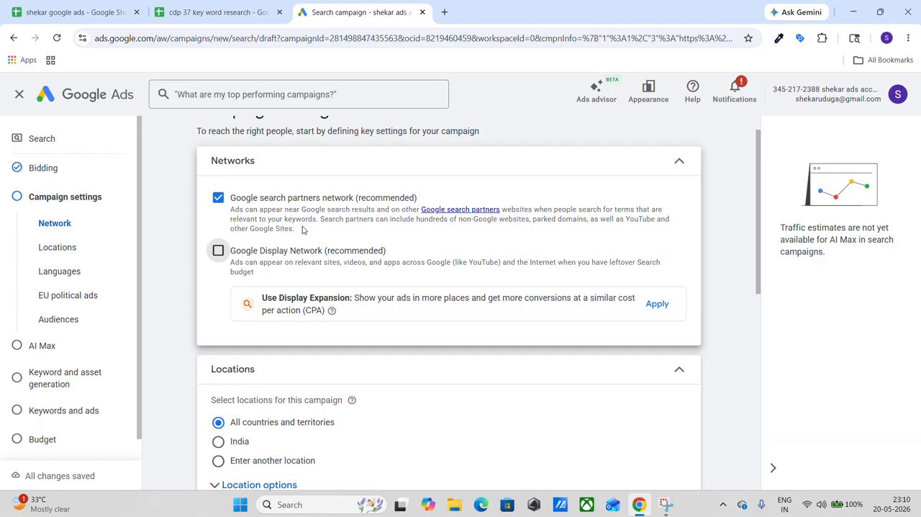
Target the campaign at another location by searching for Telangana and including the state Telangana, India.
scroll(302, 229, "down", 3)
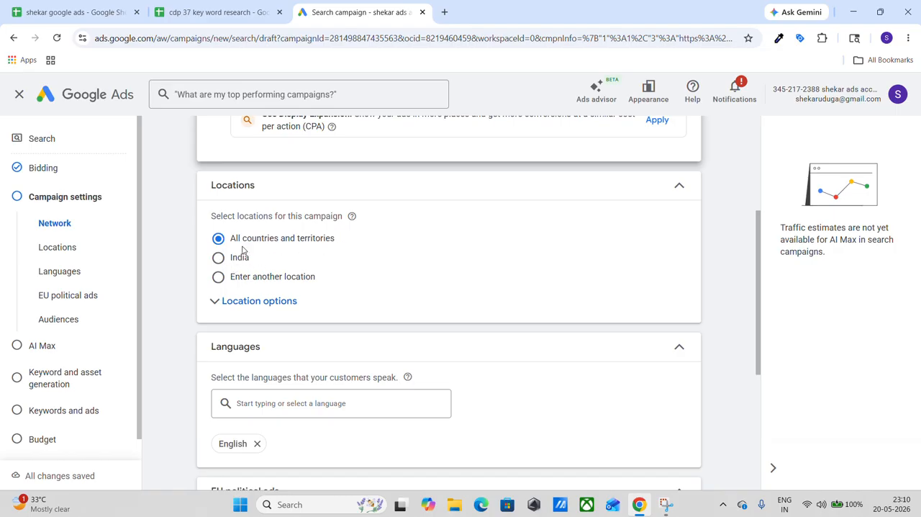
left_click(218, 277)
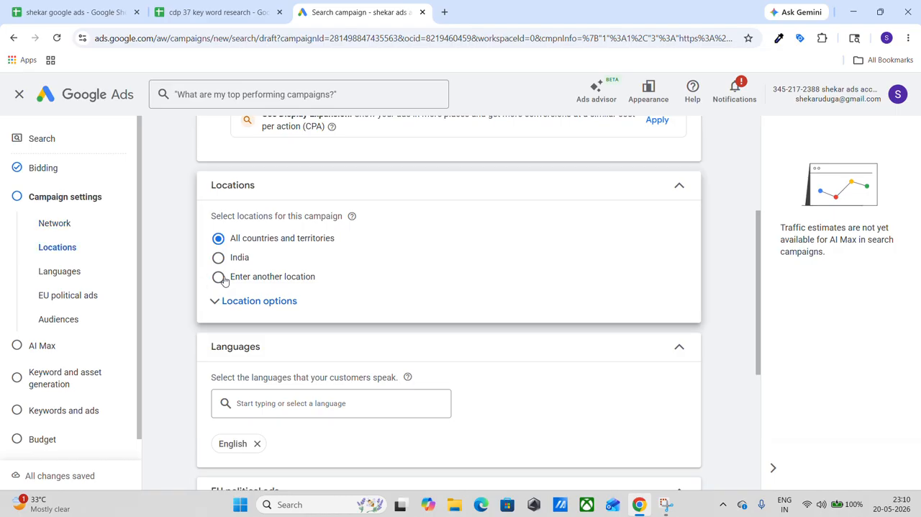
scroll(223, 280, "down", 1)
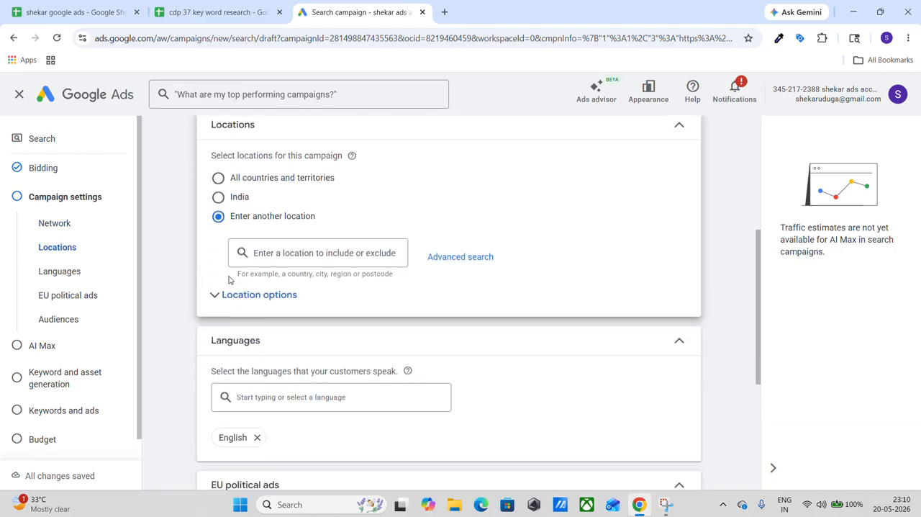
left_click(318, 252)
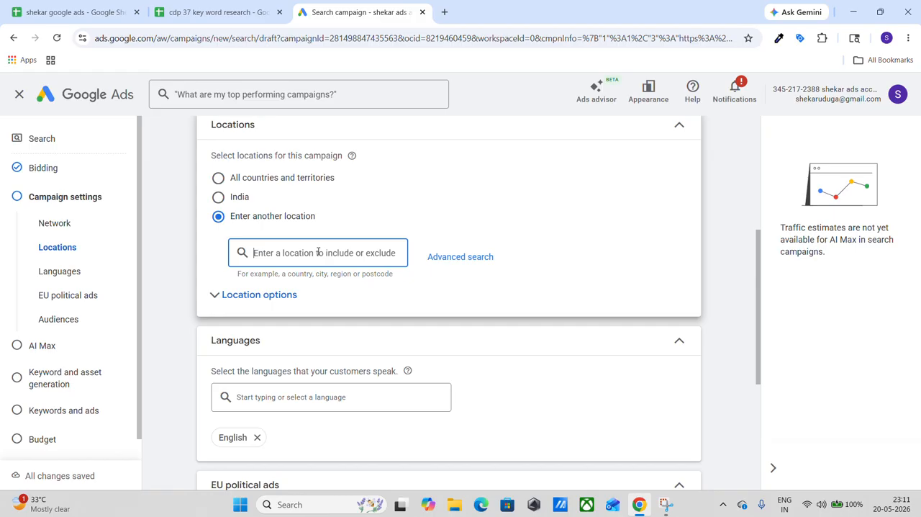
type("TEA")
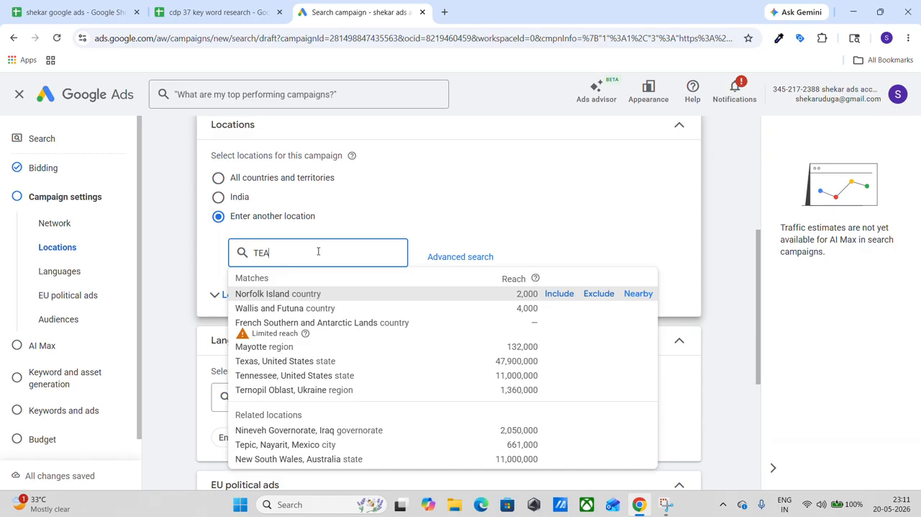
key("BackSpace")
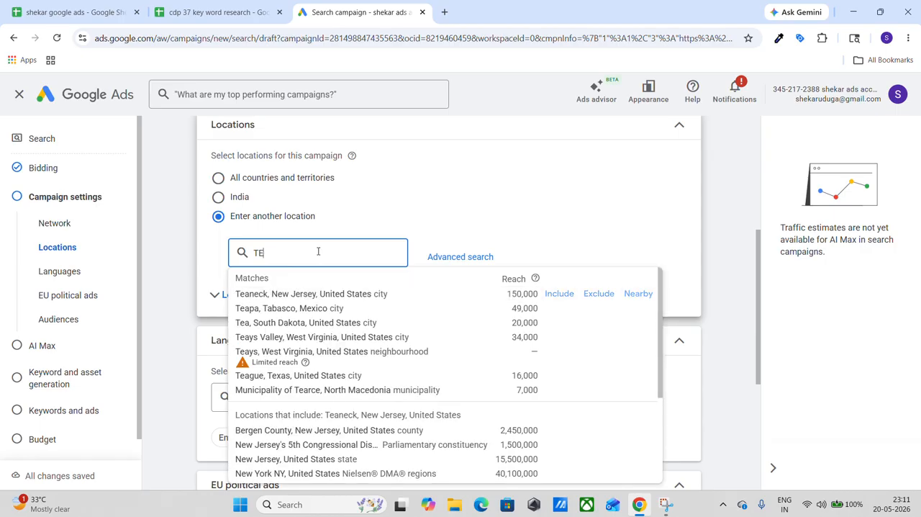
type("lamga")
key("BackSpace")
key("BackSpace")
key("BackSpace")
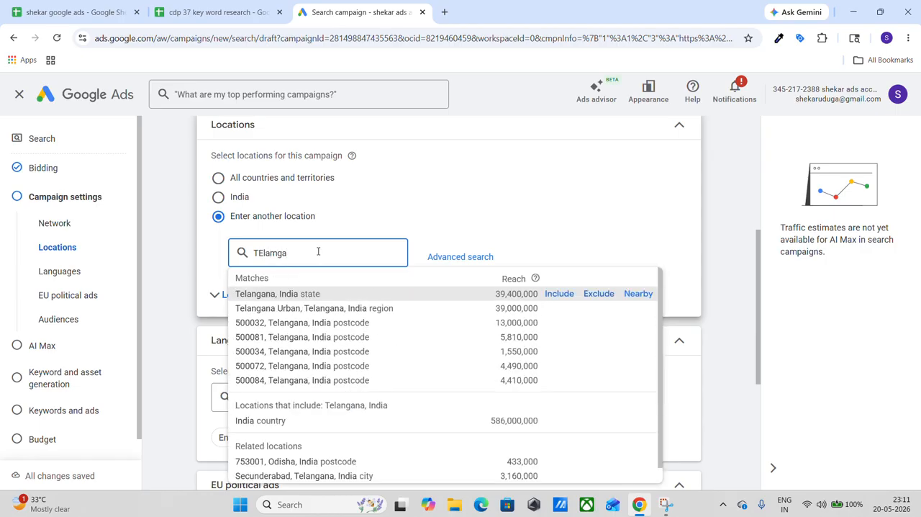
key("BackSpace")
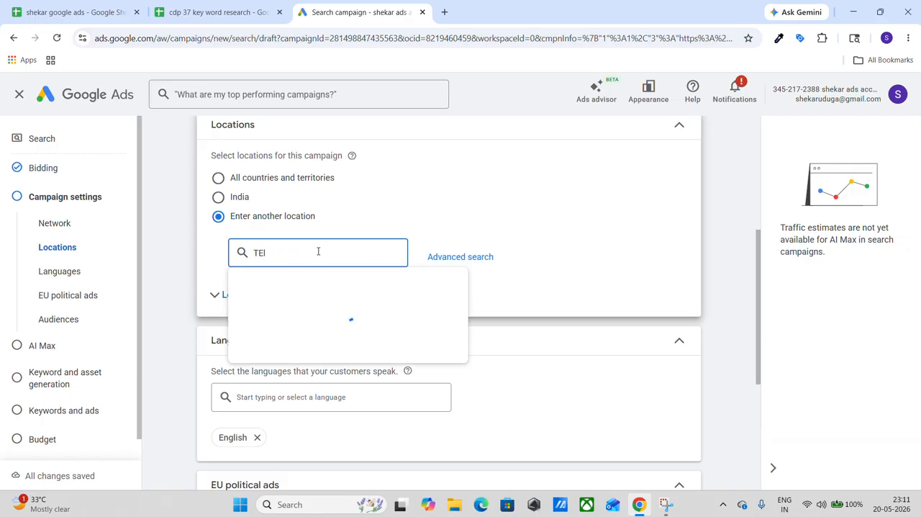
type("na")
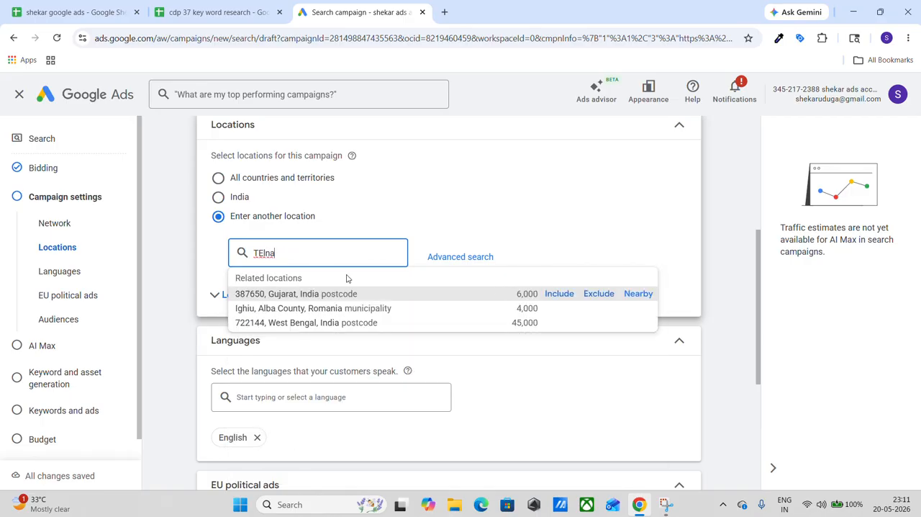
key("BackSpace")
key("BackSpace")
type("an")
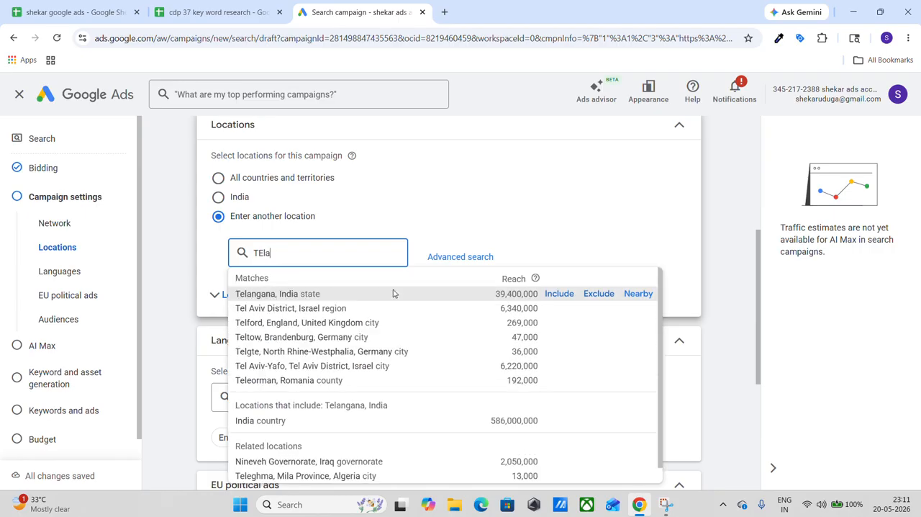
left_click(556, 294)
Declare that the campaign doesn't have EU political ads and proceed to the AI Max settings.
scroll(453, 284, "down", 1)
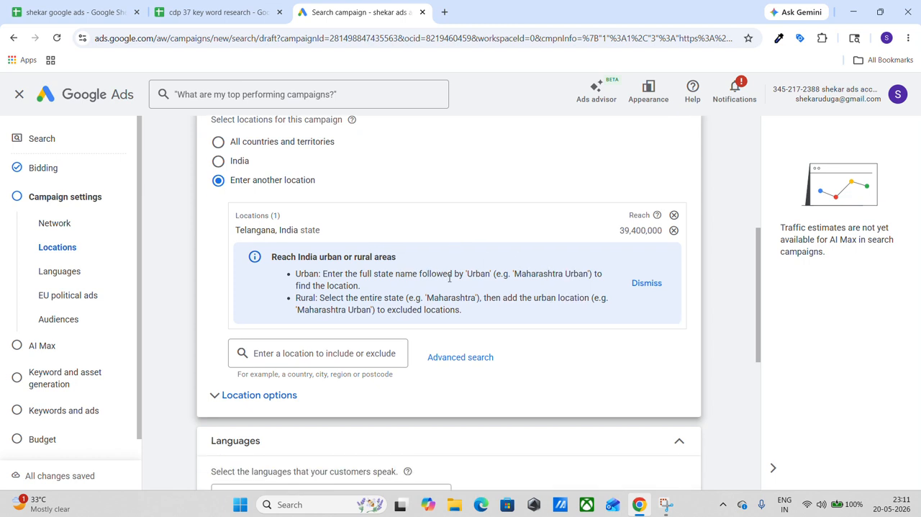
scroll(323, 241, "down", 2)
scroll(323, 240, "down", 2)
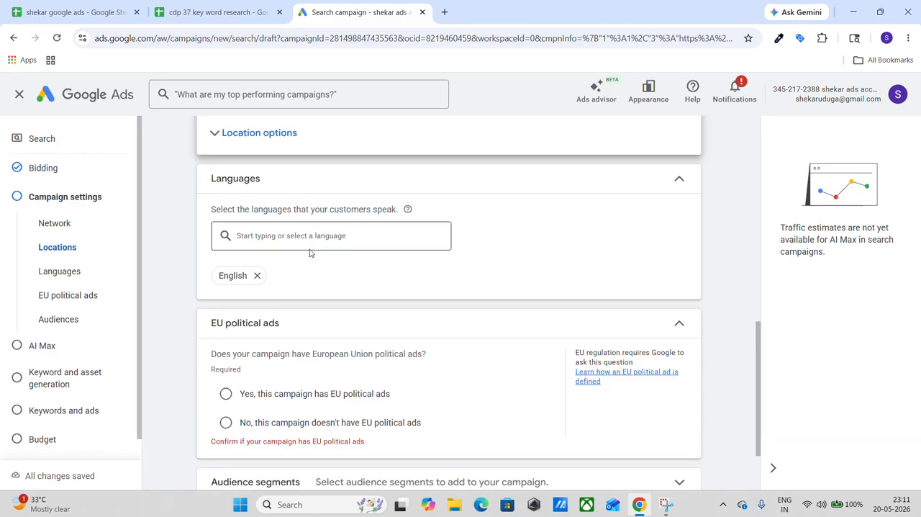
scroll(310, 253, "down", 2)
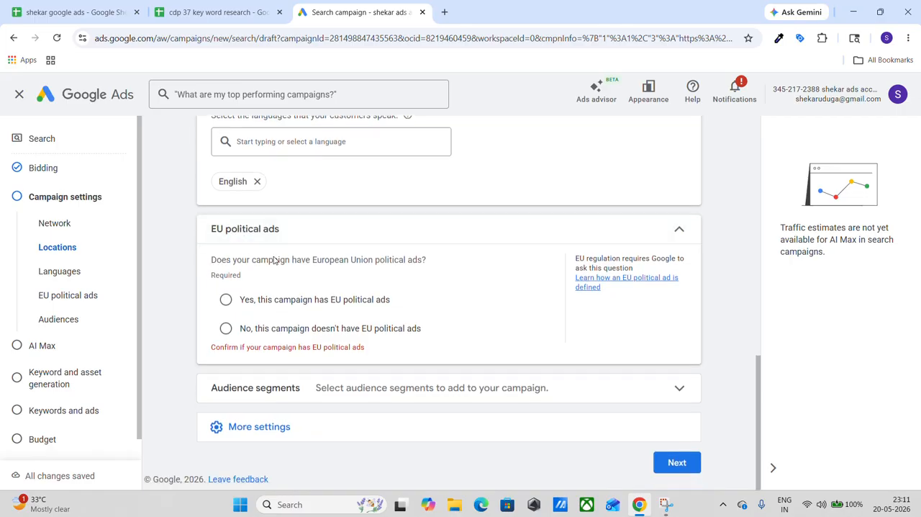
left_click(226, 328)
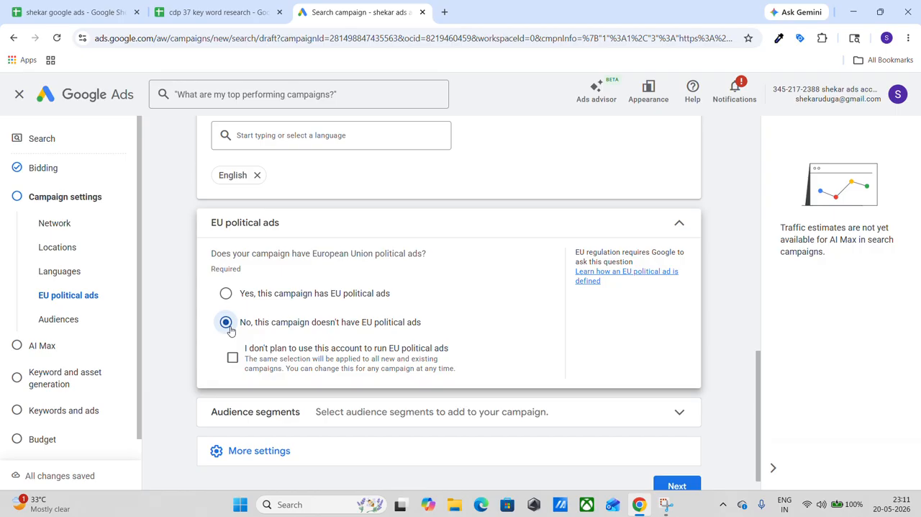
scroll(231, 330, "down", 1)
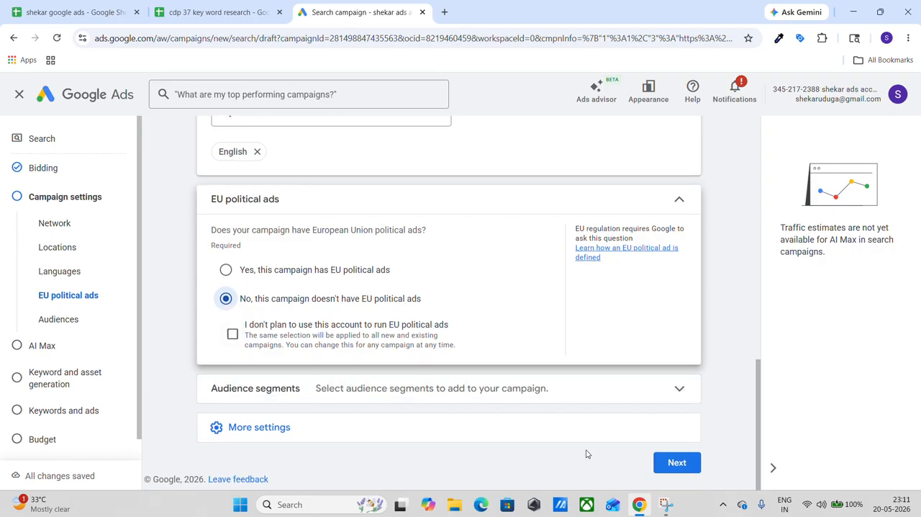
left_click(677, 462)
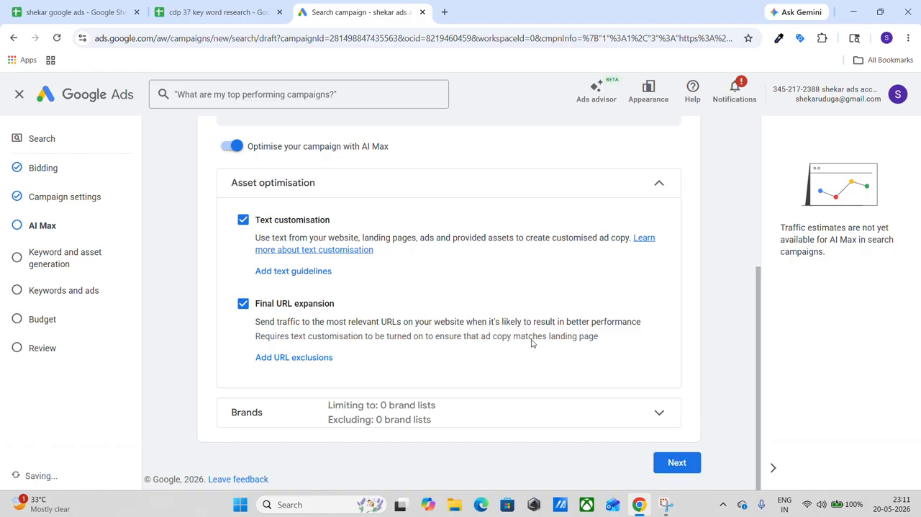
Turn off AI Max for the search campaign and proceed to keyword and asset generation.
scroll(511, 324, "up", 2)
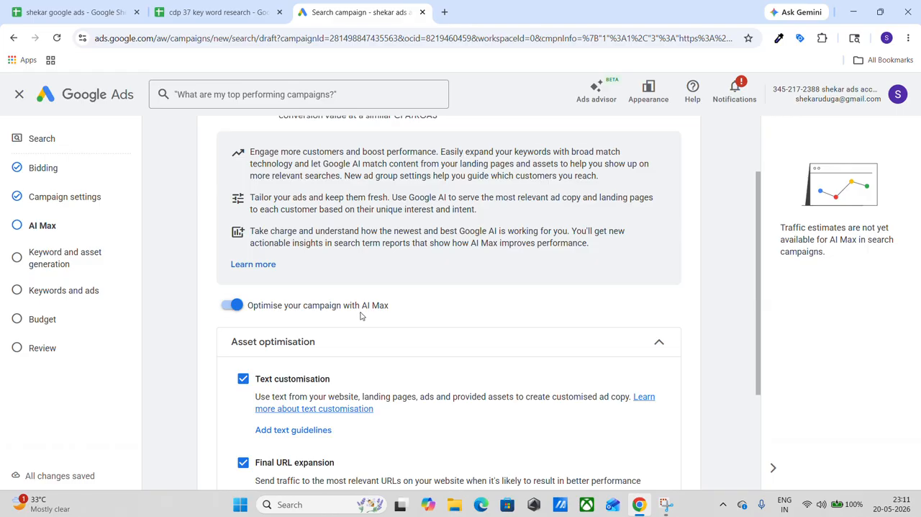
scroll(360, 315, "up", 1)
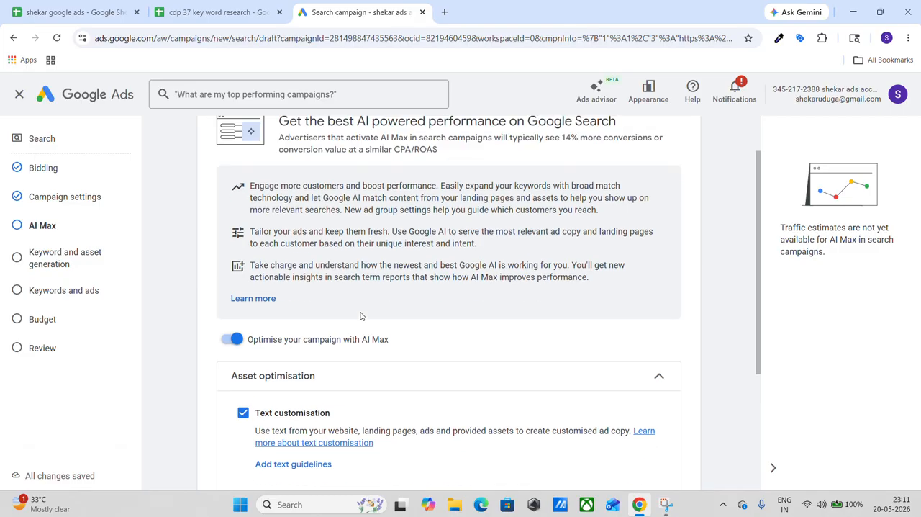
scroll(361, 315, "up", 1)
scroll(361, 316, "down", 2)
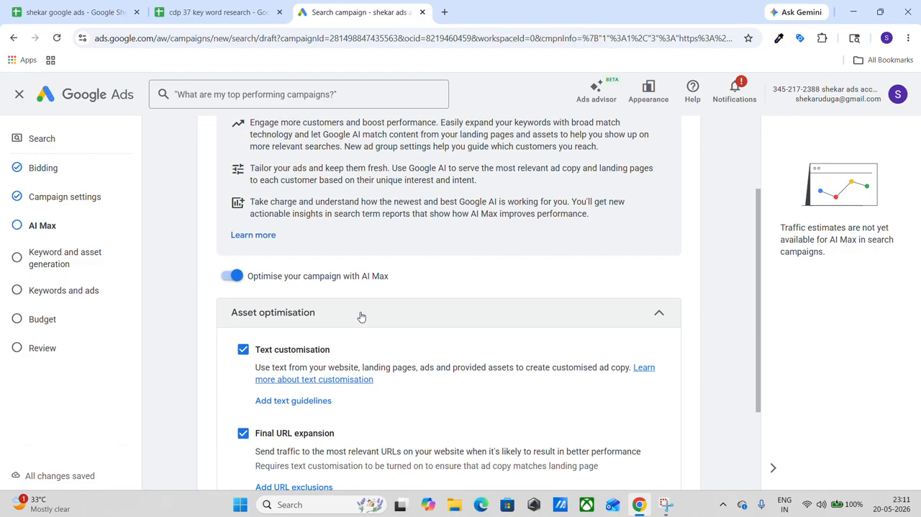
scroll(361, 317, "down", 1)
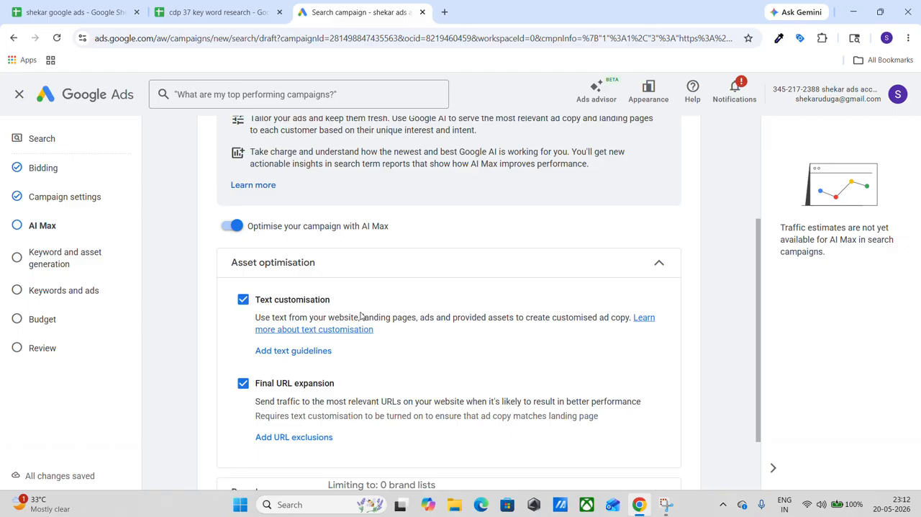
scroll(361, 317, "down", 1)
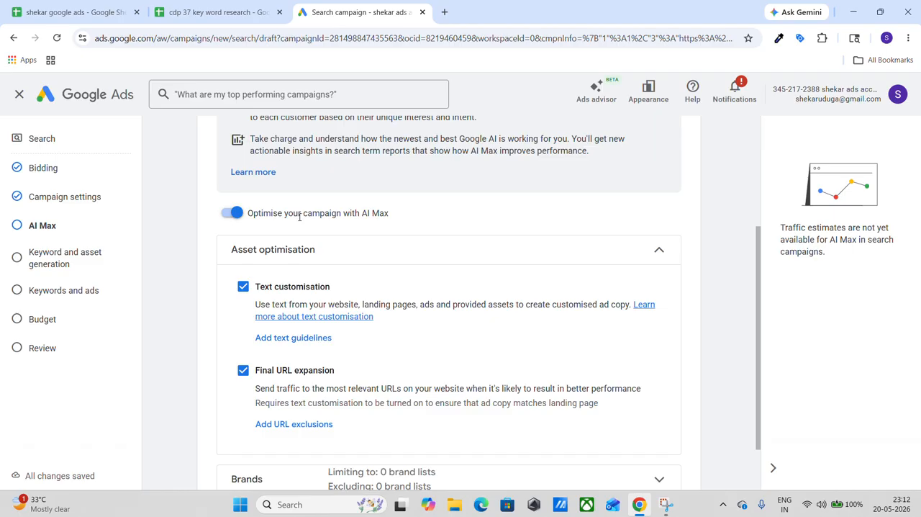
left_click(235, 214)
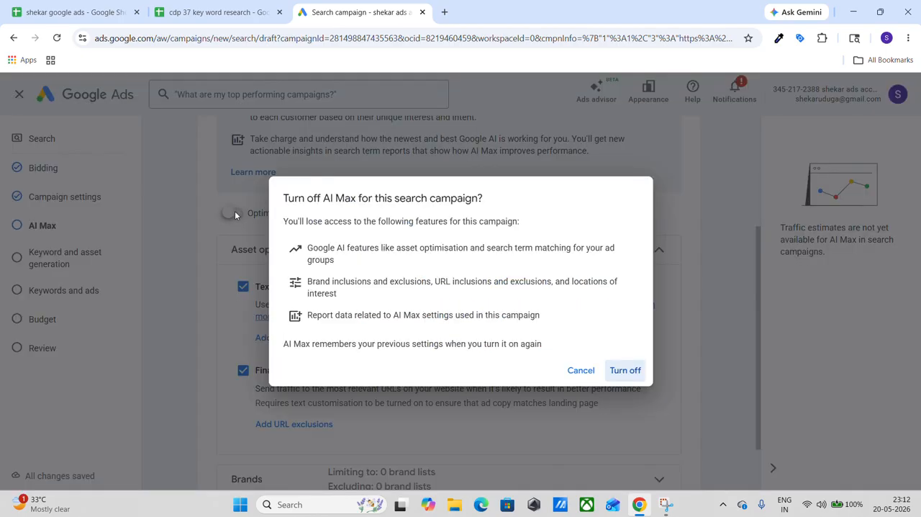
left_click(625, 370)
scroll(560, 331, "down", 2)
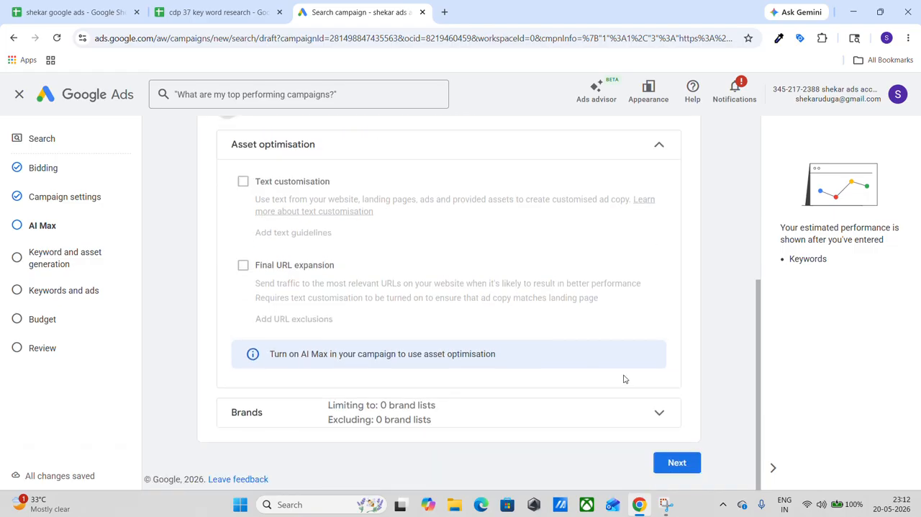
left_click(672, 465)
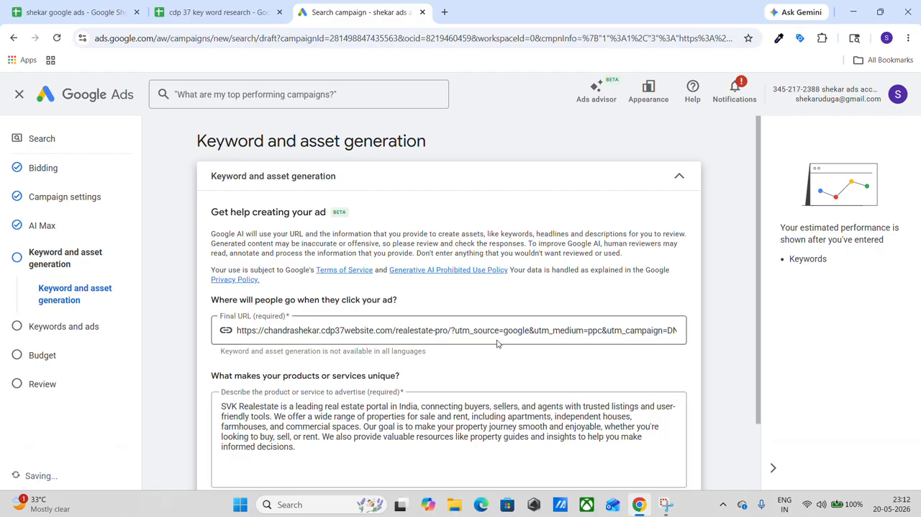
Skip the AI keyword and asset generation and proceed to the Keywords and ads settings.
scroll(385, 191, "down", 1)
scroll(386, 191, "down", 1)
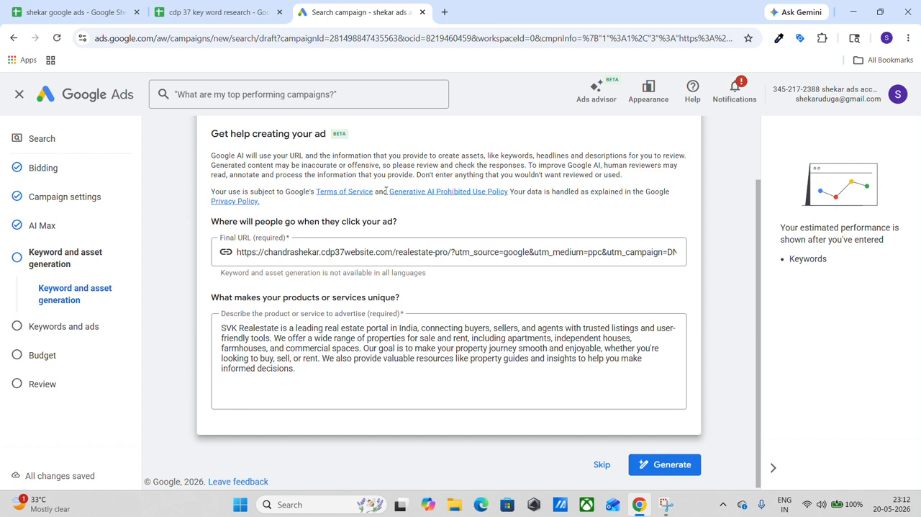
scroll(386, 191, "up", 1)
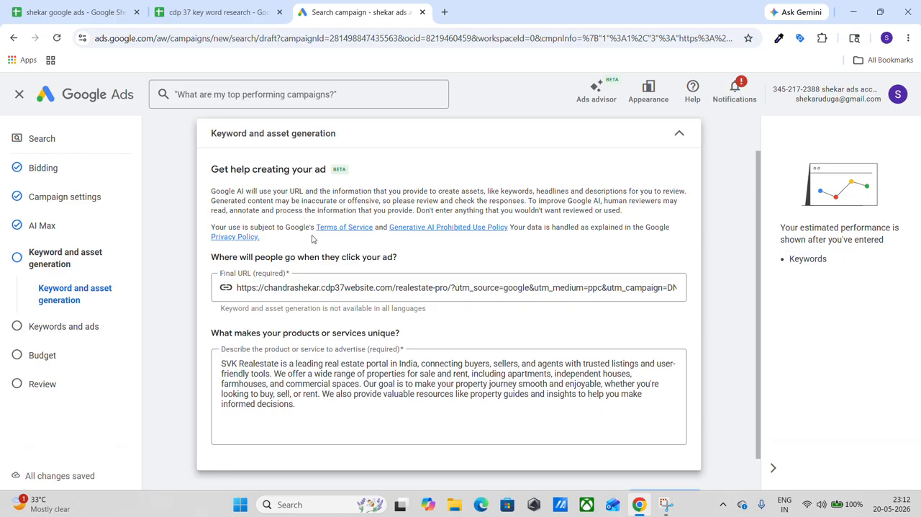
scroll(313, 239, "down", 1)
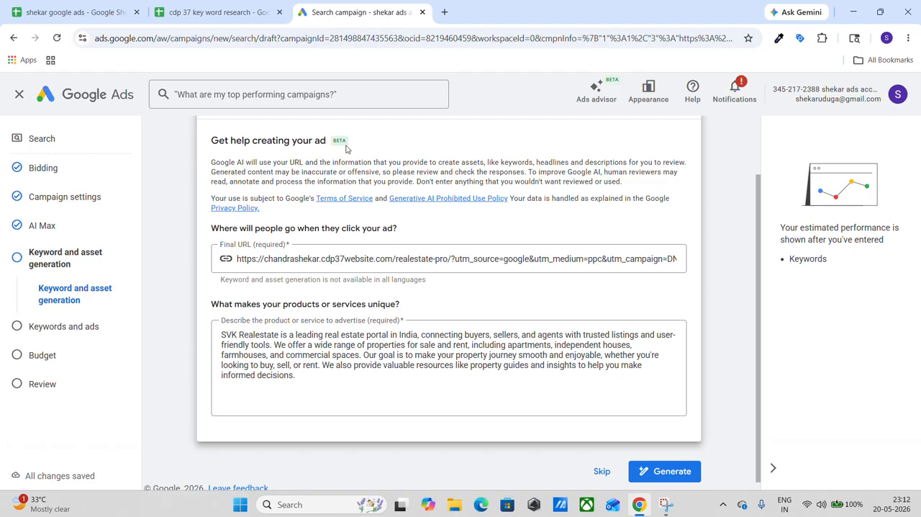
scroll(346, 148, "up", 1)
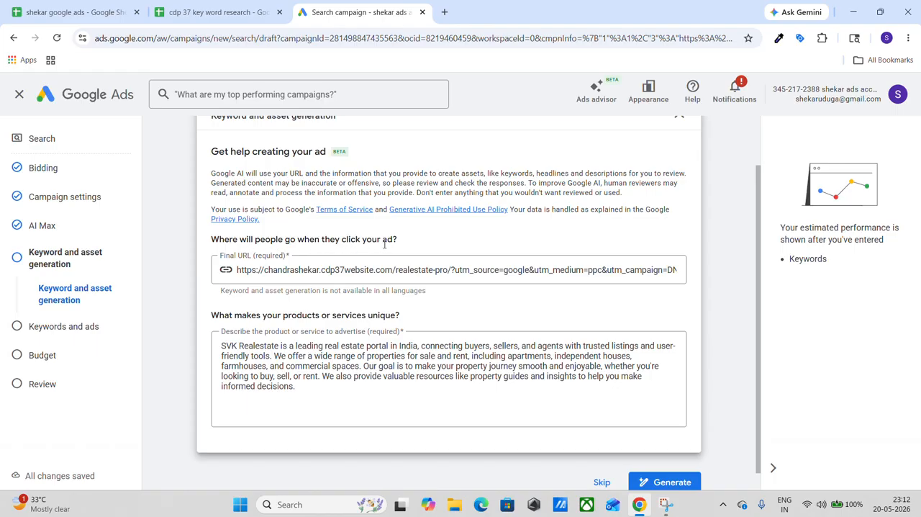
scroll(347, 284, "down", 1)
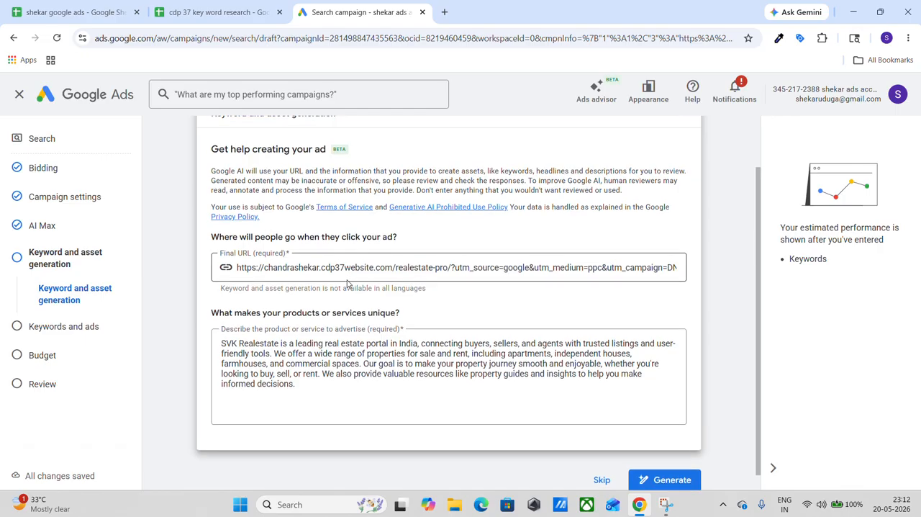
scroll(347, 282, "down", 1)
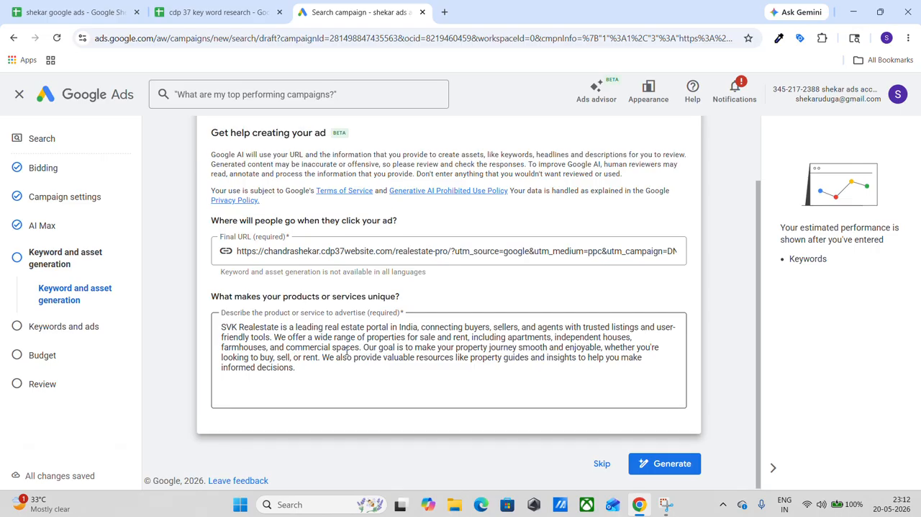
scroll(346, 351, "up", 1)
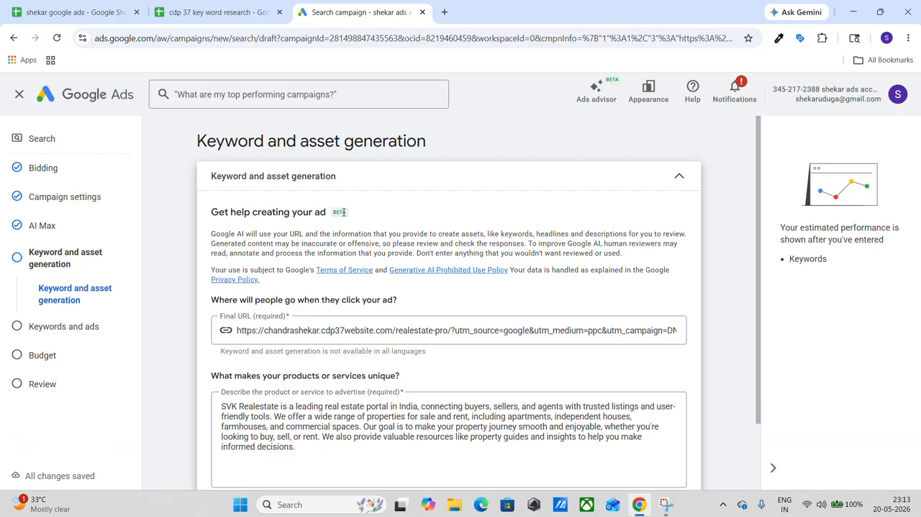
scroll(343, 212, "down", 1)
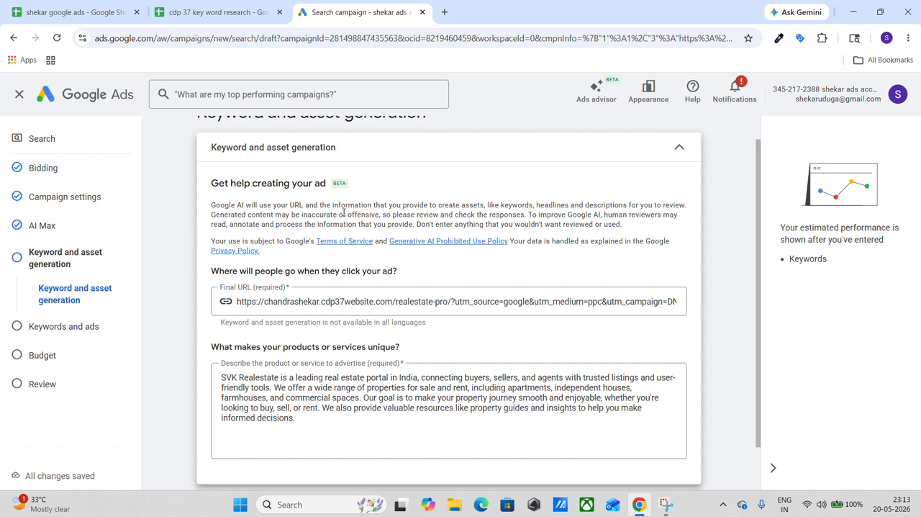
scroll(343, 213, "down", 2)
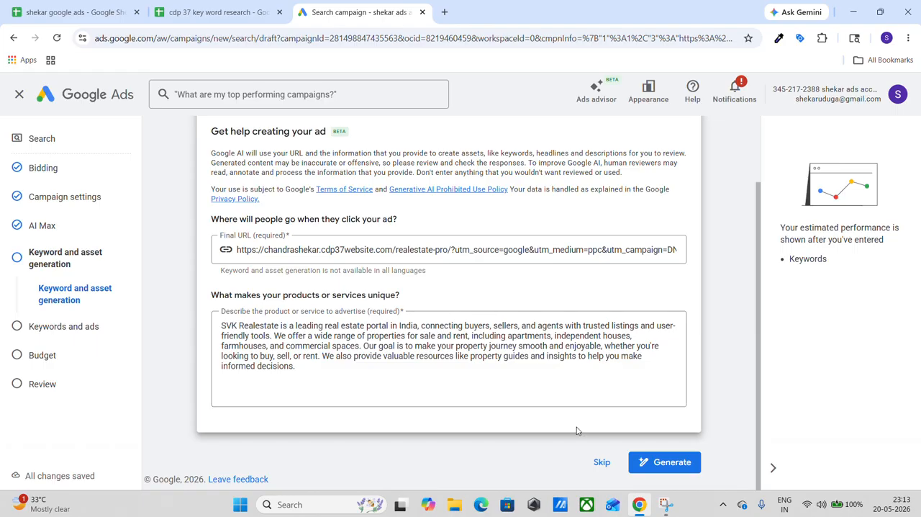
left_click(602, 463)
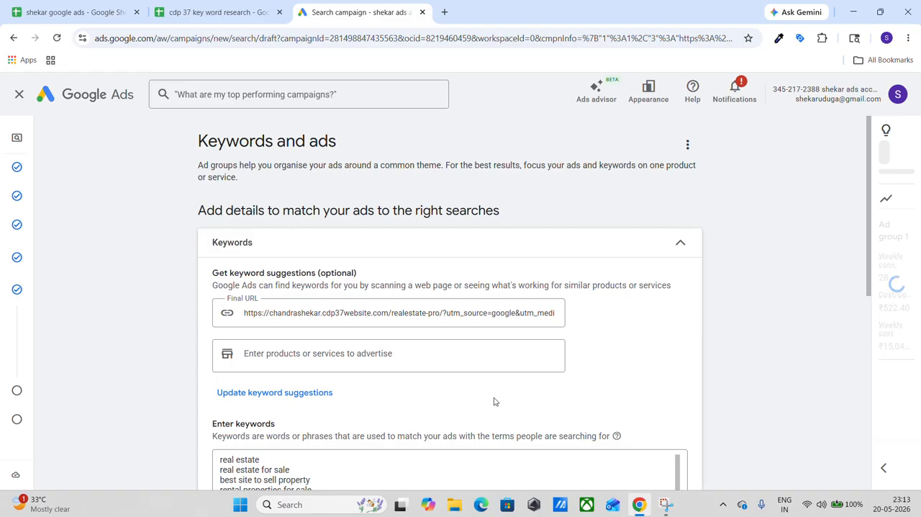
Examine the keyword suggestion fields and the whole list of prefilled keywords for the ad group.
scroll(494, 402, "down", 1)
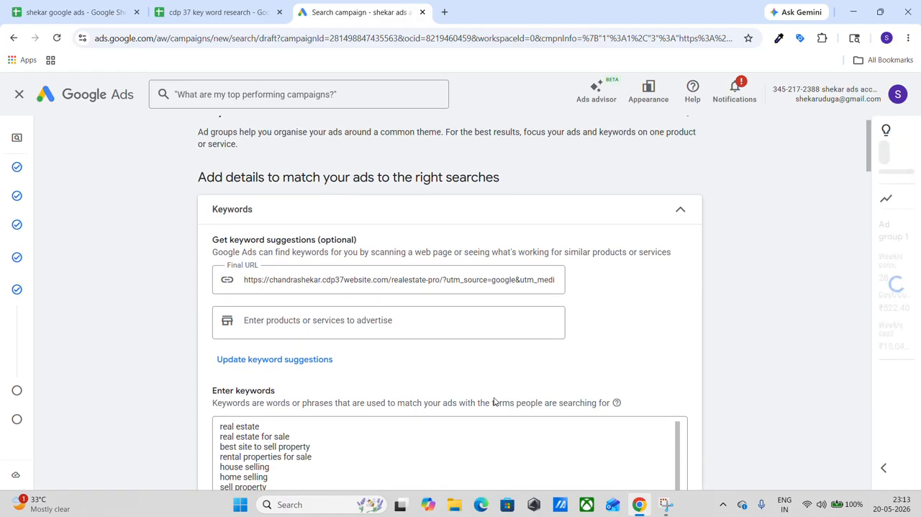
scroll(493, 402, "down", 1)
scroll(493, 396, "down", 2)
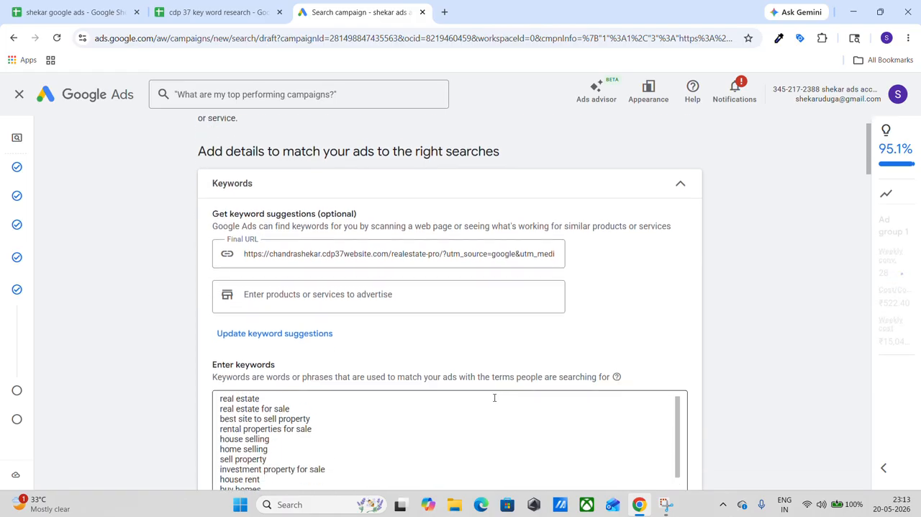
scroll(489, 397, "up", 2)
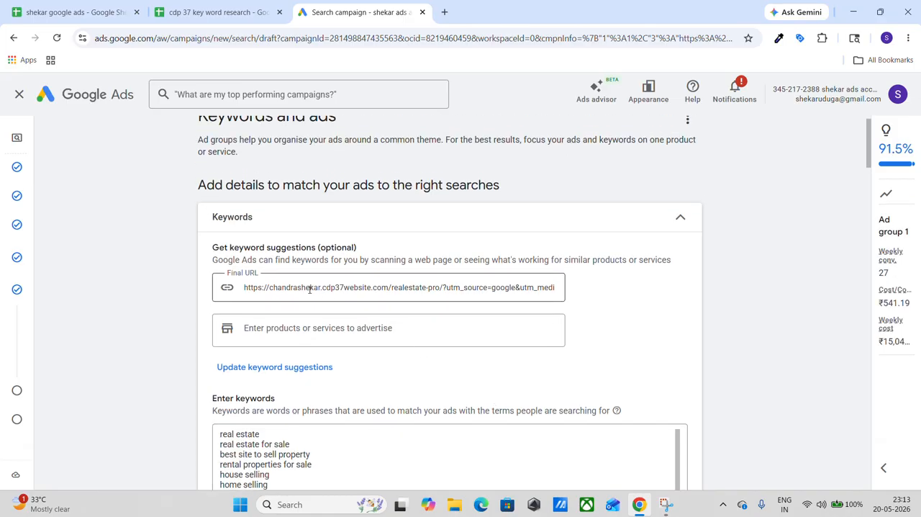
scroll(309, 290, "down", 1)
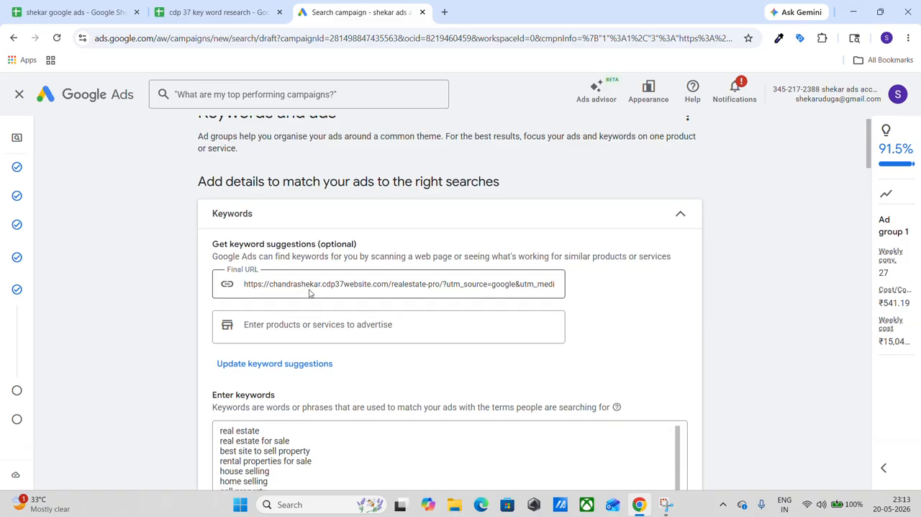
scroll(310, 293, "down", 2)
scroll(302, 436, "down", 2)
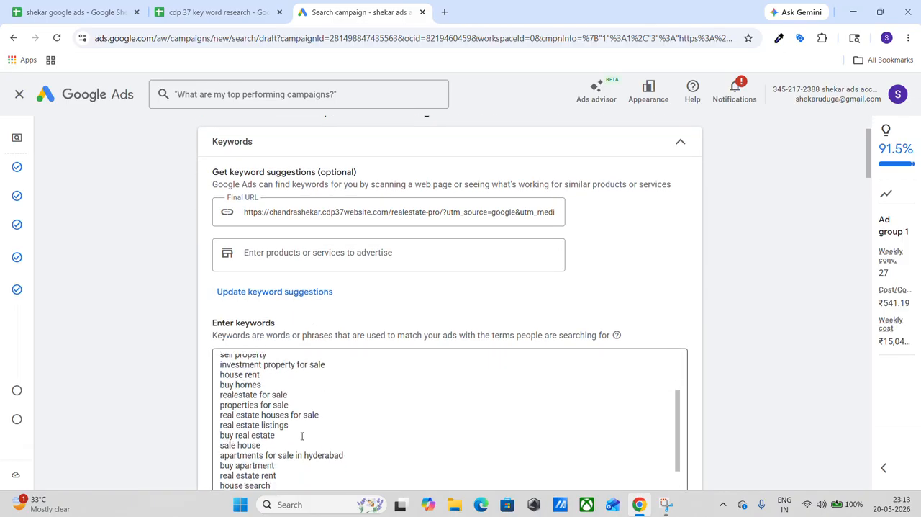
scroll(303, 436, "down", 3)
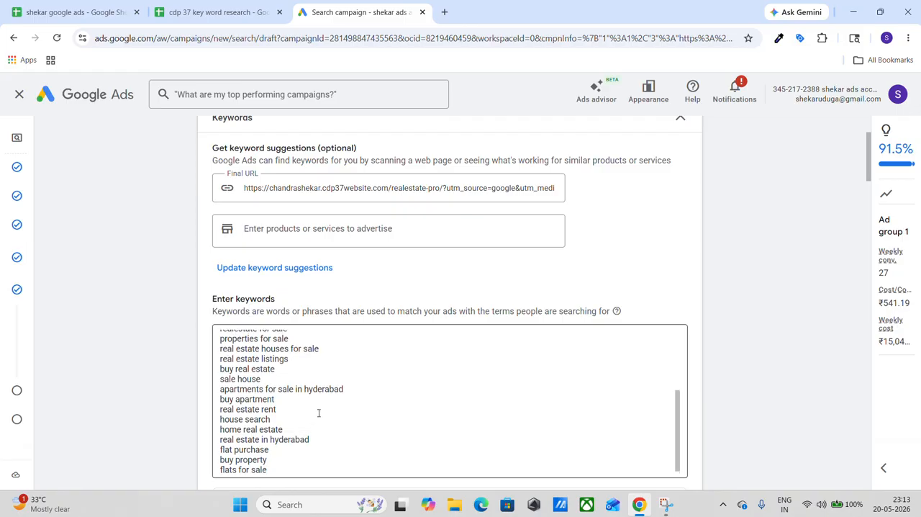
scroll(319, 412, "up", 2)
scroll(319, 414, "up", 3)
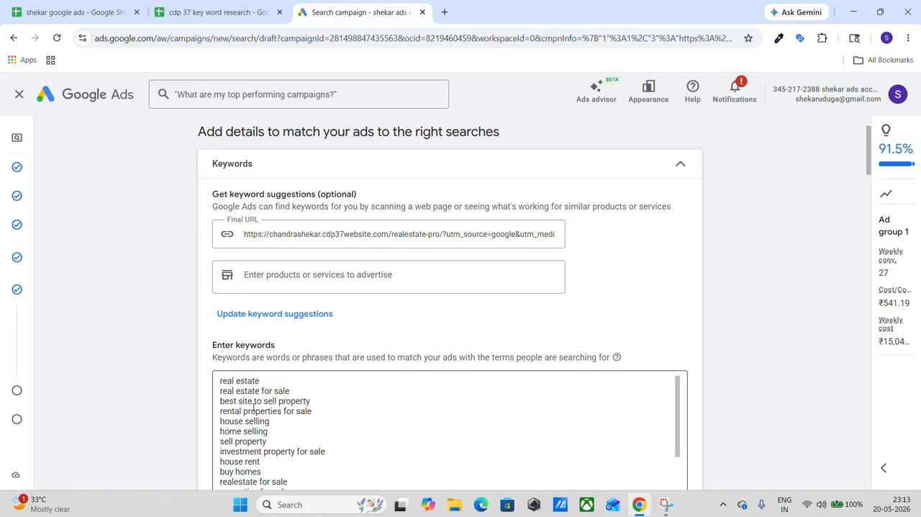
scroll(253, 408, "down", 1)
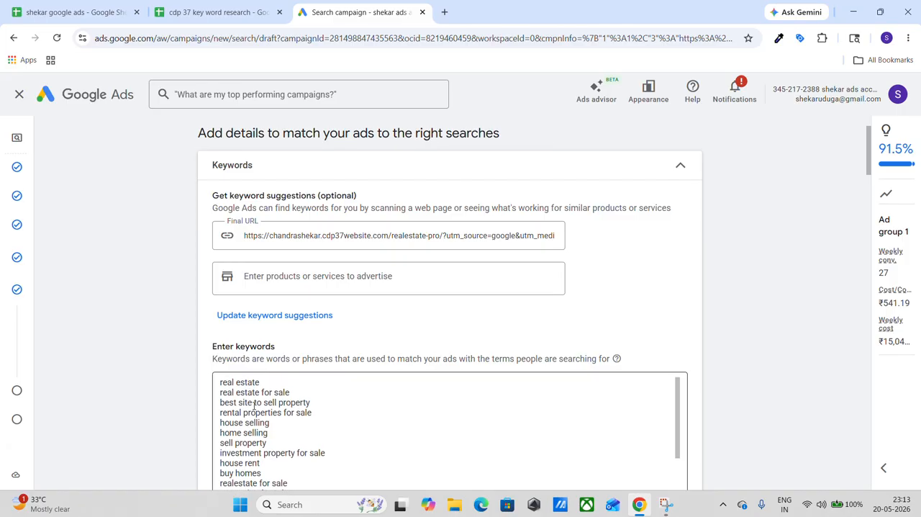
scroll(291, 389, "down", 1)
scroll(290, 394, "down", 2)
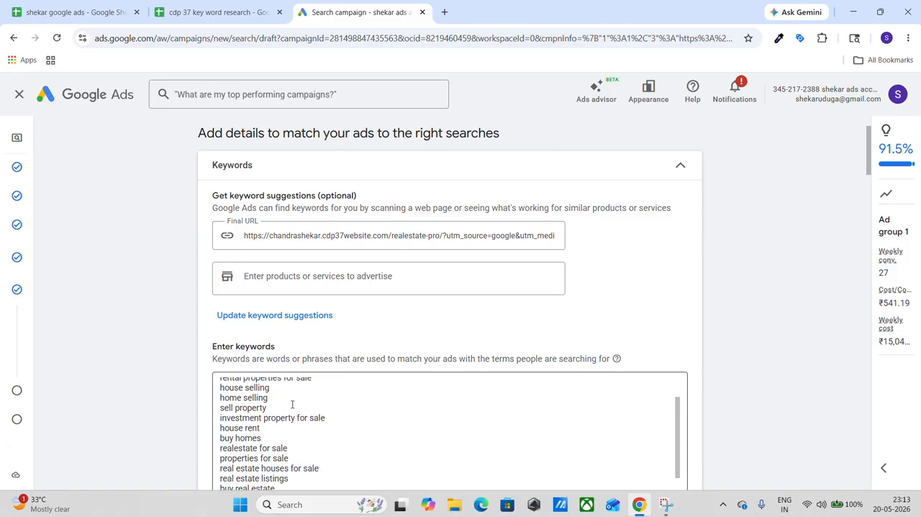
scroll(292, 405, "up", 3)
scroll(288, 376, "down", 1)
scroll(288, 375, "down", 1)
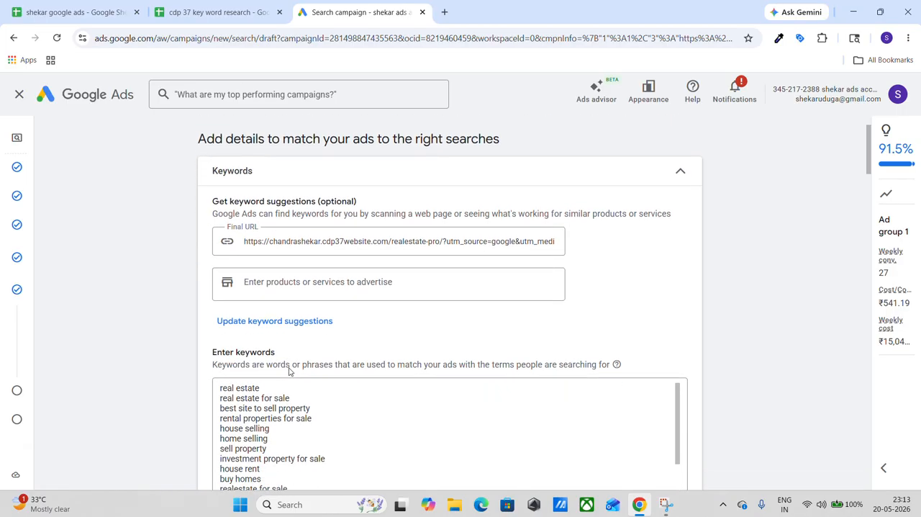
Clear the prefilled final URL from the optional keyword suggestions.
triple_click(325, 242)
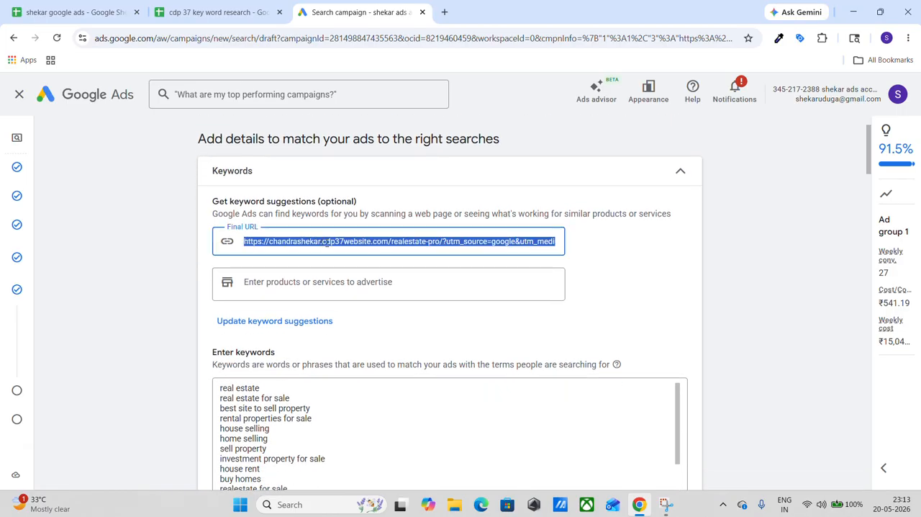
key("BackSpace")
scroll(327, 242, "down", 3)
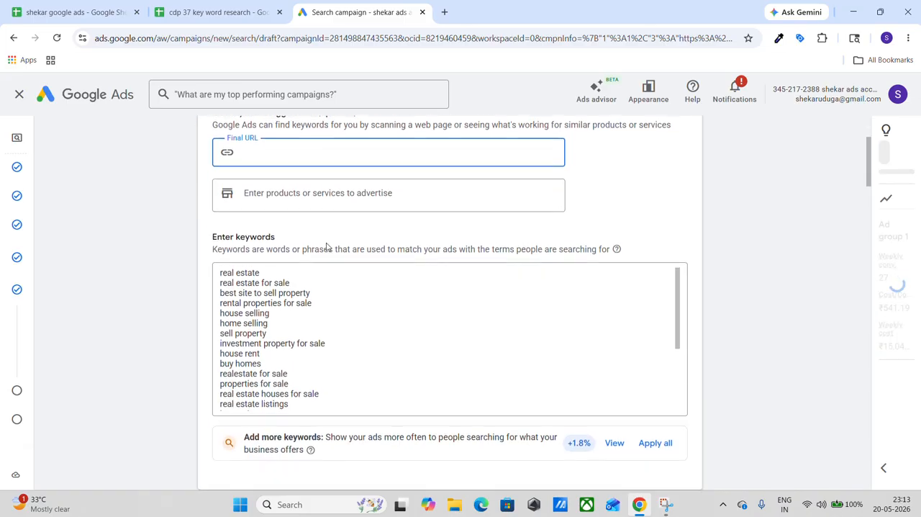
Delete all the prefilled real estate keywords from the ad group's keyword list.
triple_click(256, 278)
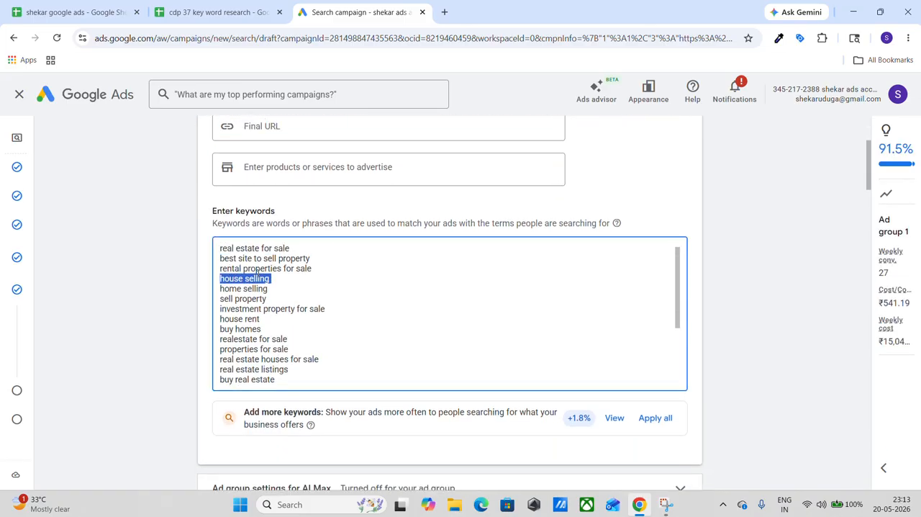
scroll(257, 272, "up", 4)
scroll(257, 272, "down", 2)
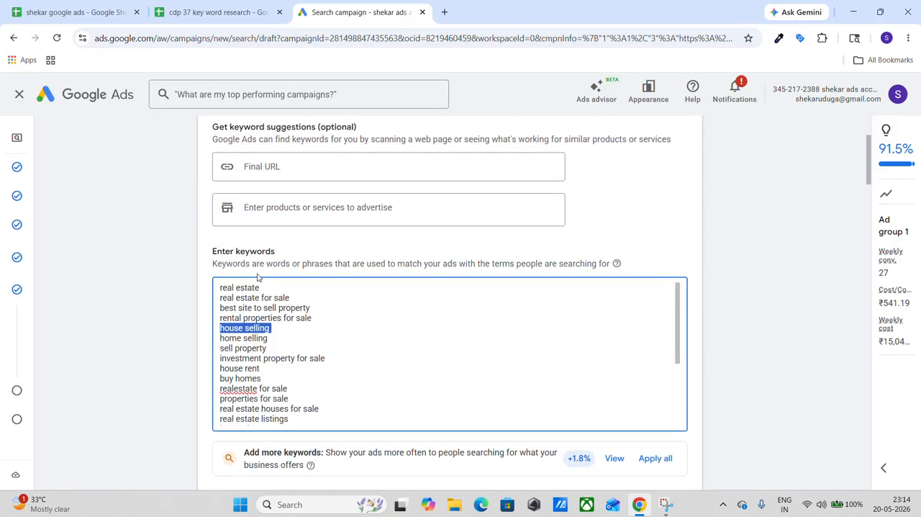
left_click(221, 288)
triple_click(221, 288)
left_click(222, 288)
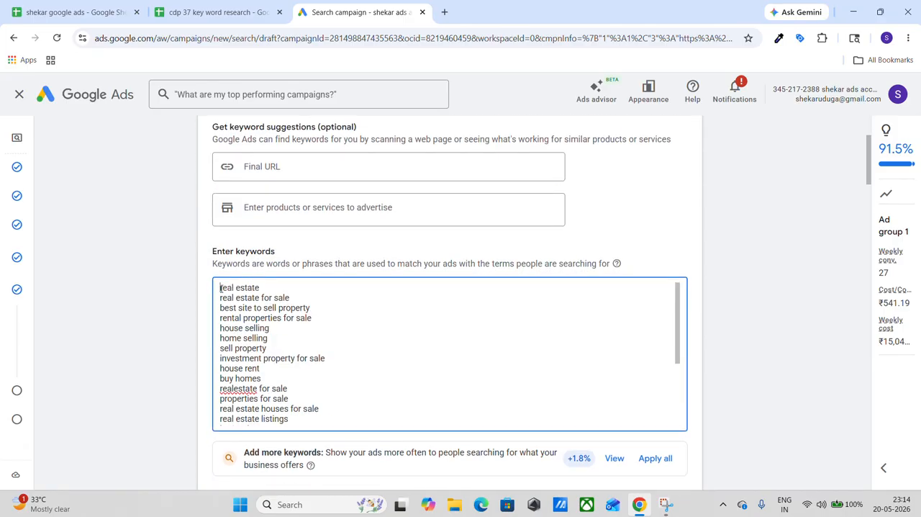
left_click_drag(221, 288, 354, 487)
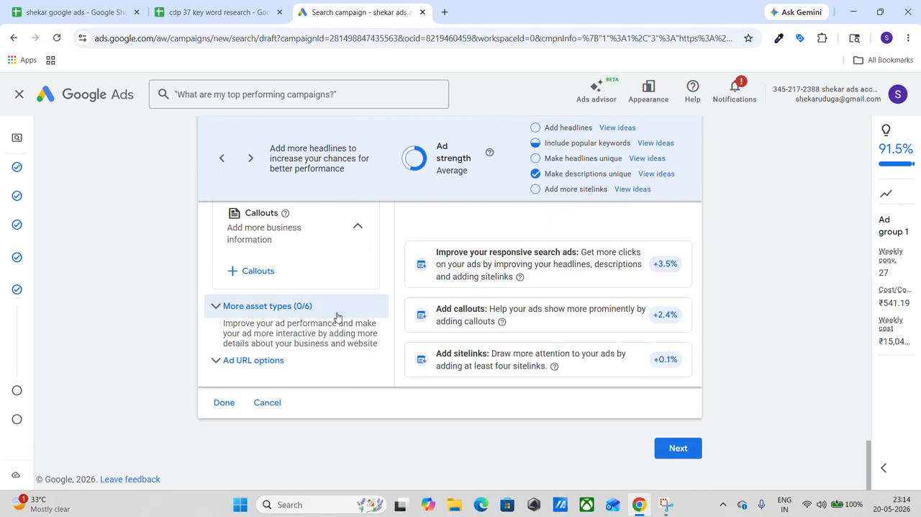
scroll(338, 315, "up", 4)
scroll(339, 315, "up", 15)
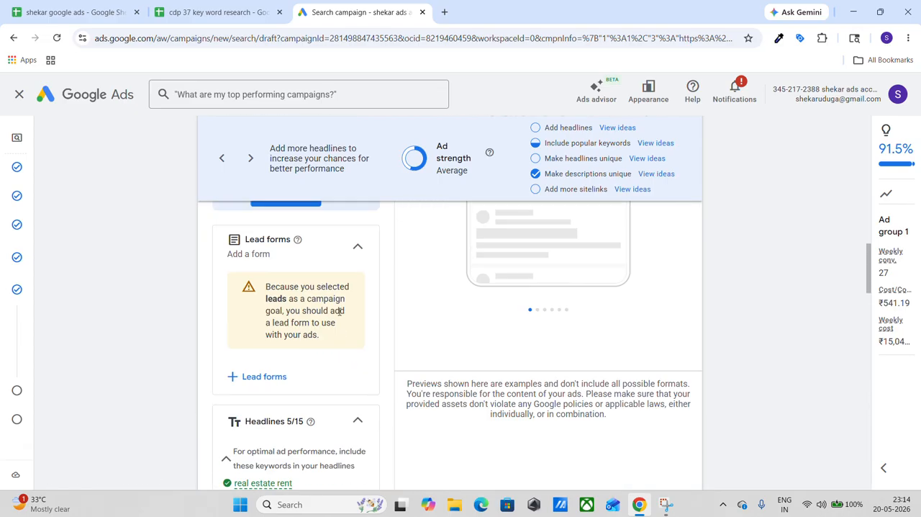
scroll(339, 315, "up", 7)
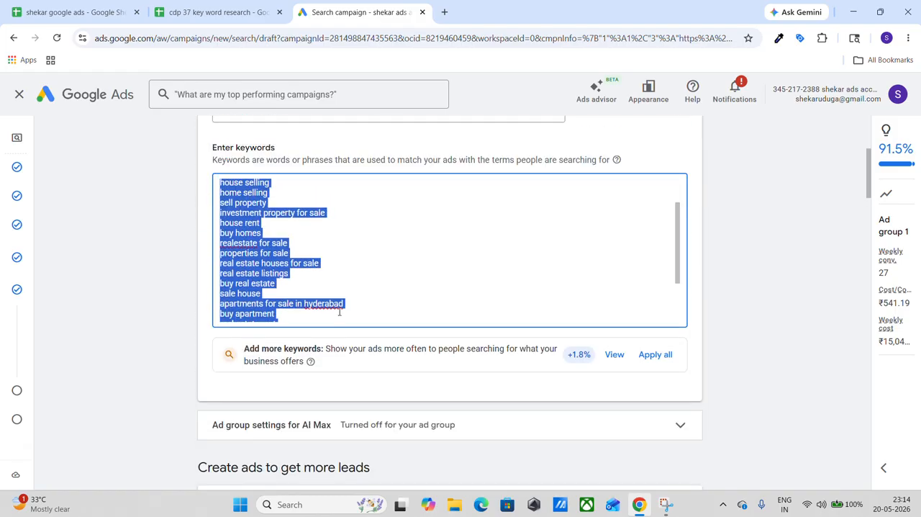
key("BackSpace")
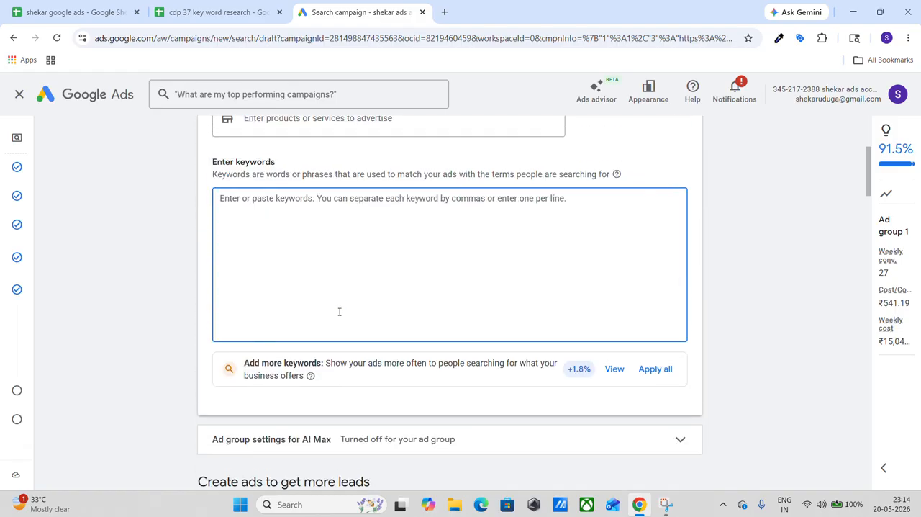
scroll(339, 311, "up", 2)
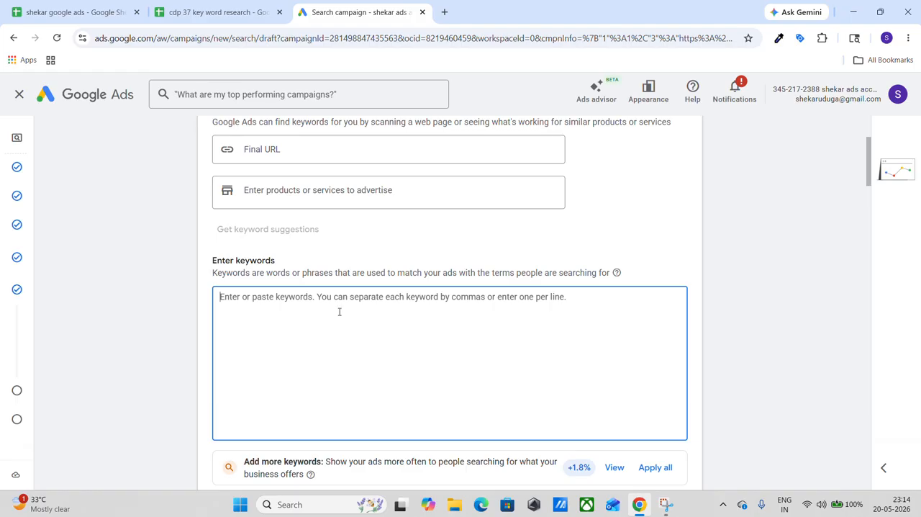
scroll(339, 311, "down", 1)
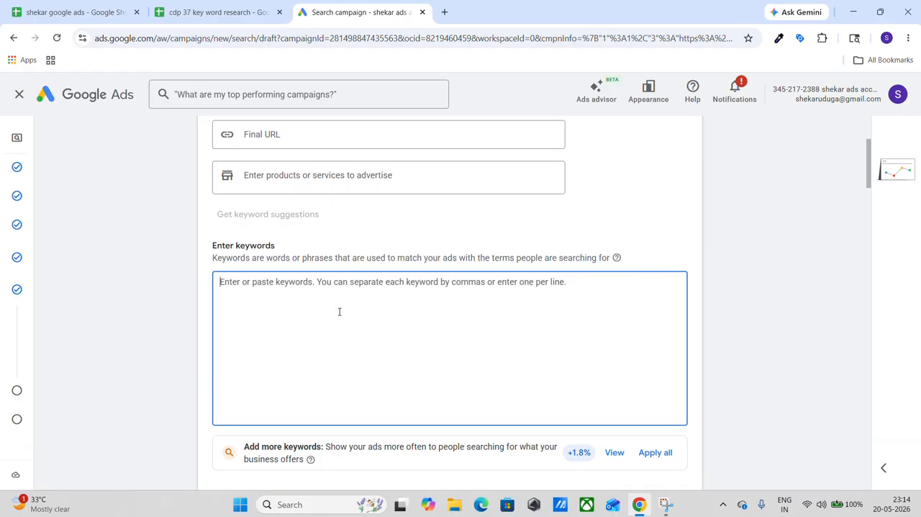
Copy the eight Digital Marketing Course keywords from the shekar google ads spreadsheet into the ad group's keyword list in Google Ads.
left_click(92, 13)
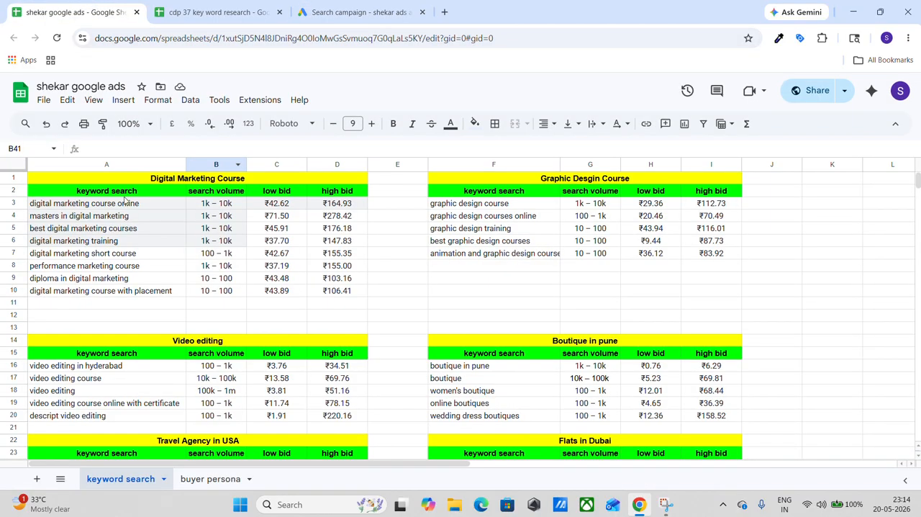
left_click_drag(39, 207, 88, 296)
key("ctrl+c")
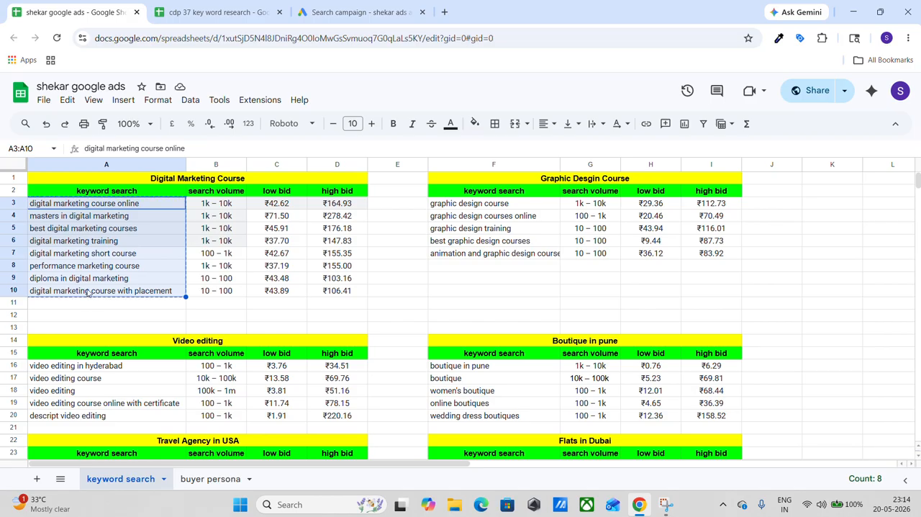
left_click(324, 12)
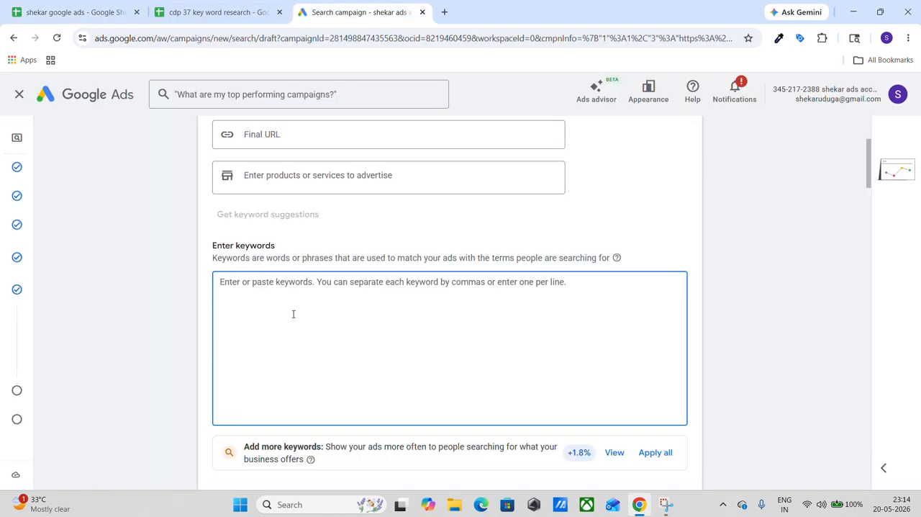
key("ctrl+v")
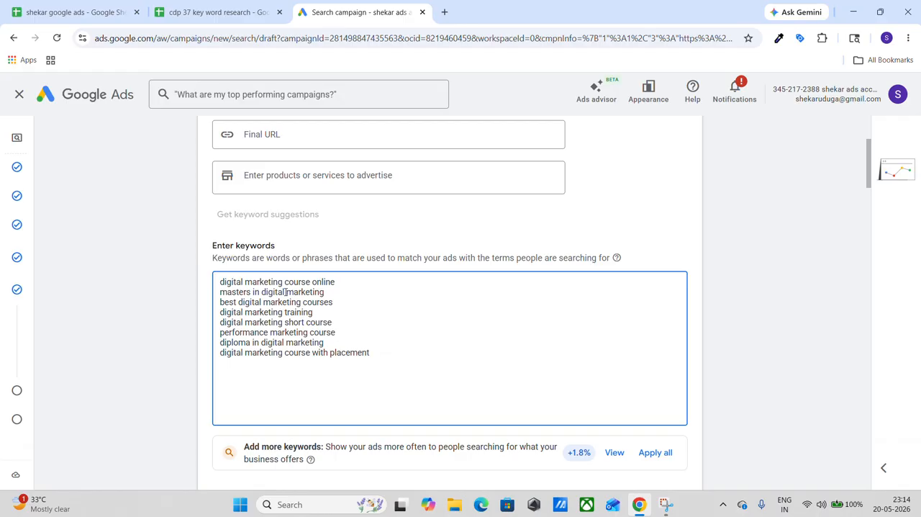
Shorten the first keyword to "digital marketing course" by removing the word online.
left_click(337, 283)
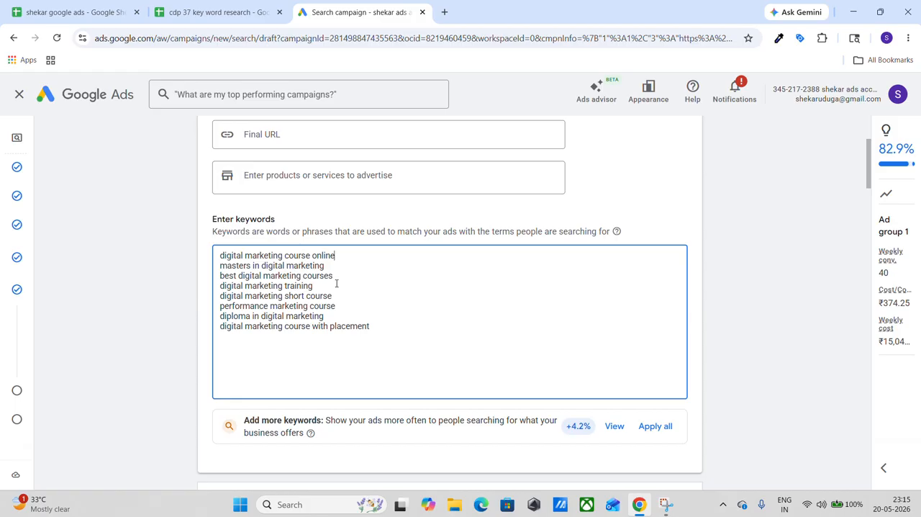
key("BackSpace")
key("BackSpace")
key("BackSpace")
key("BackSpace")
key("BackSpace")
key("BackSpace")
scroll(336, 283, "down", 2)
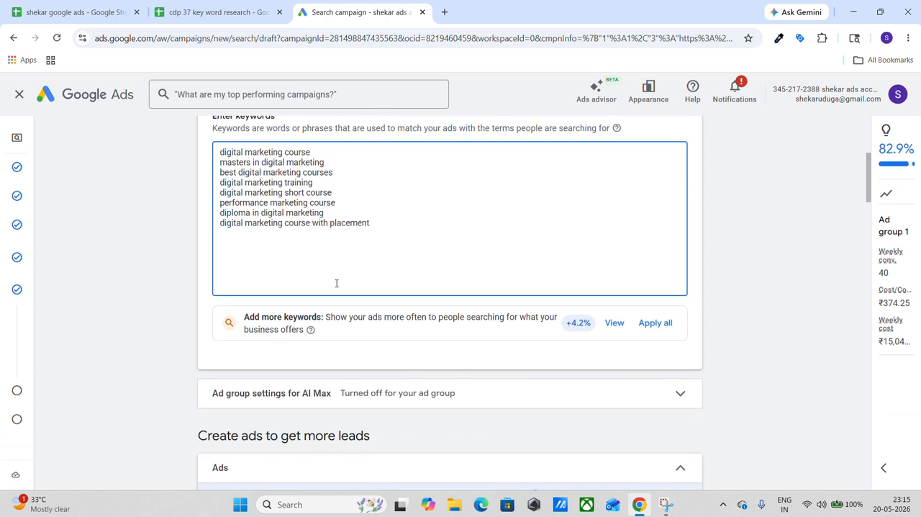
Make the keyword digital marketing course a phrase match by enclosing it in double quotation marks.
scroll(336, 283, "up", 1)
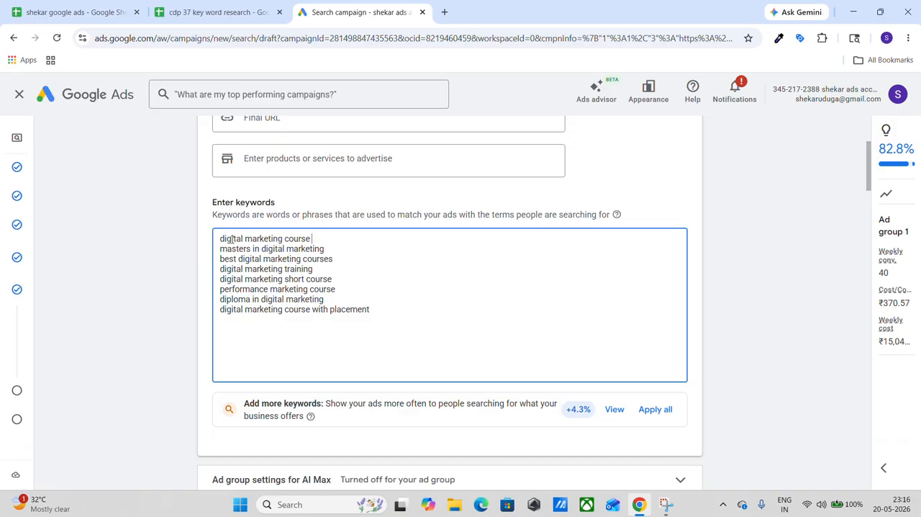
left_click(311, 239)
type("\"")
left_click(220, 238)
type("\"")
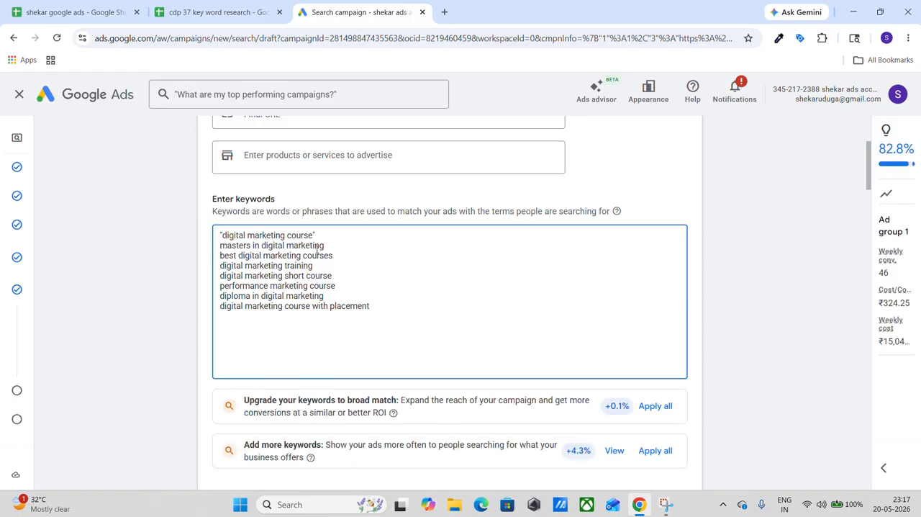
Make the keyword best digital marketing courses an exact match by enclosing it in square brackets.
left_click(222, 254)
type("[")
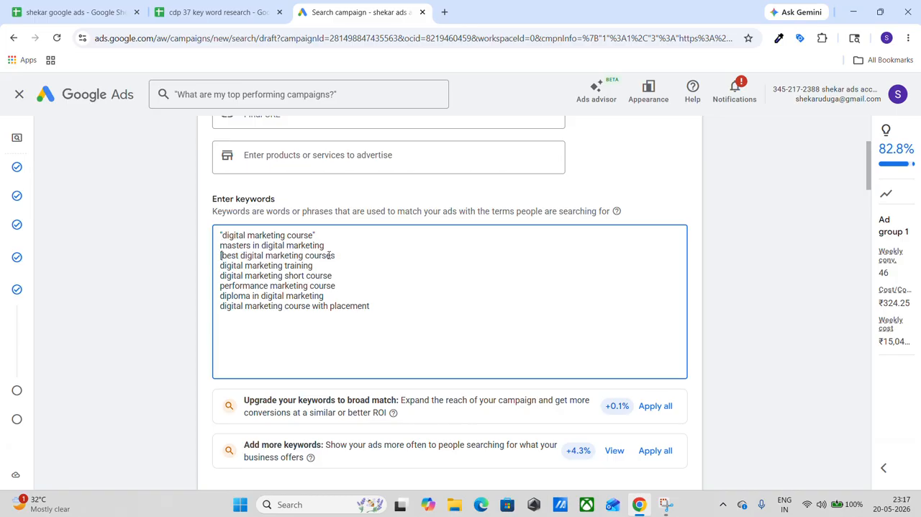
left_click(336, 255)
type("]")
Enclose the keywords digital marketing training and digital marketing short course in double quotation marks for phrase match.
left_click(220, 264)
type("[")
type("\"")
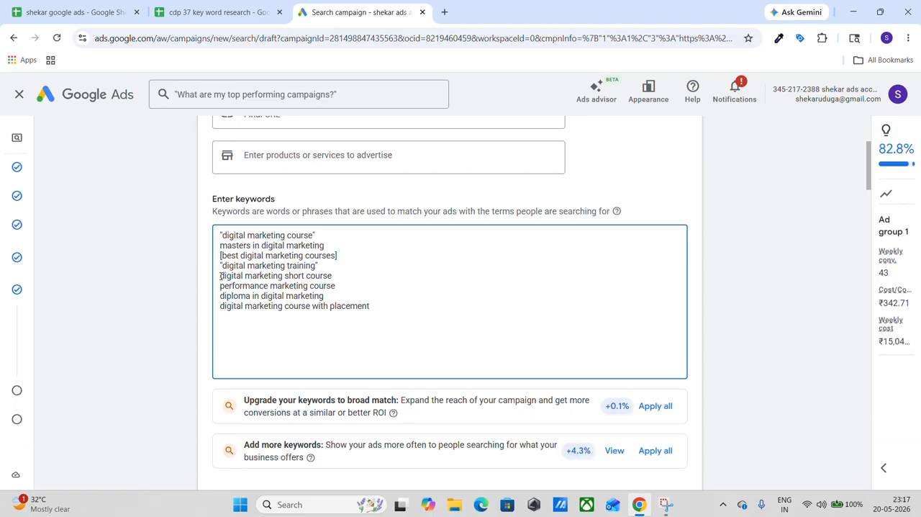
left_click(221, 276)
type("[")
left_click(339, 276)
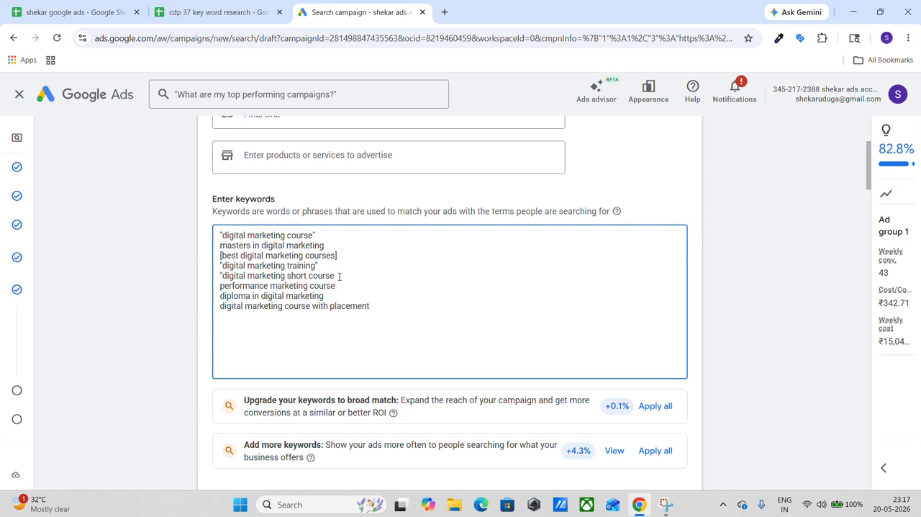
type("\"")
Examine the ad's final URL, display path fields and search result preview in the Ads section.
scroll(339, 277, "down", 1)
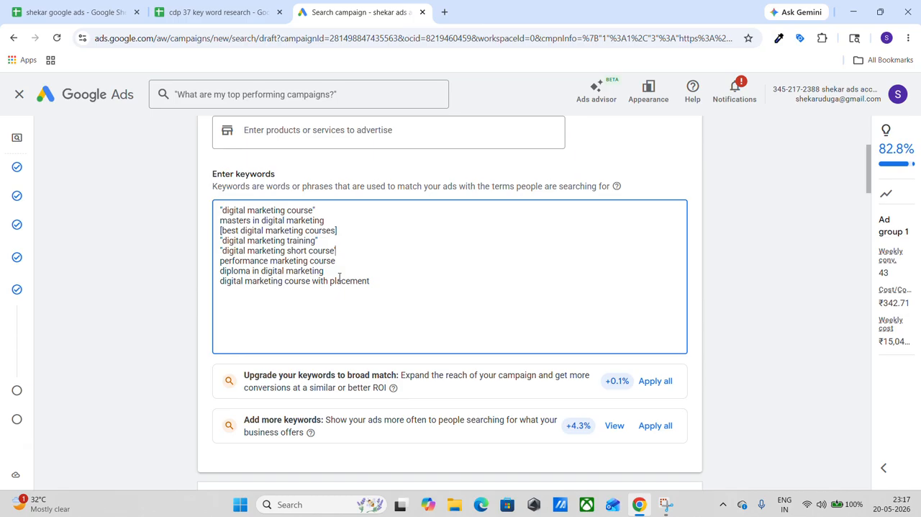
scroll(339, 277, "down", 3)
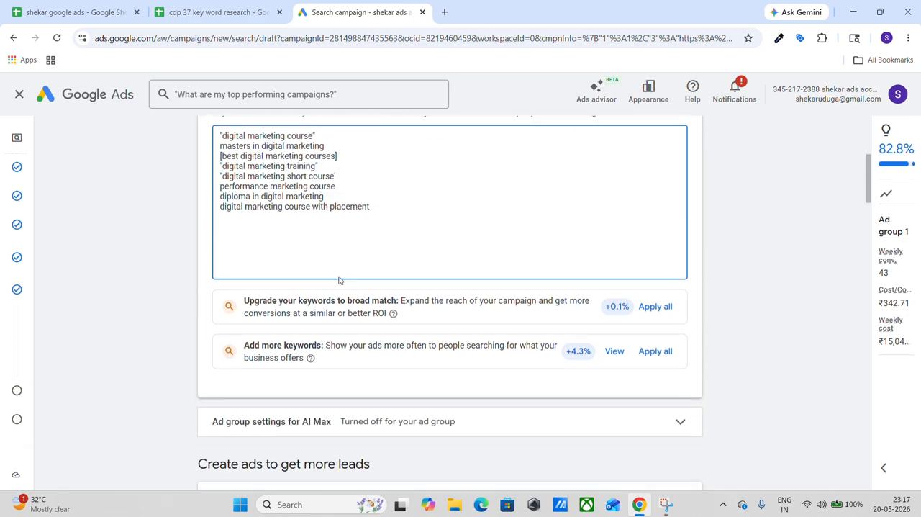
scroll(339, 277, "down", 2)
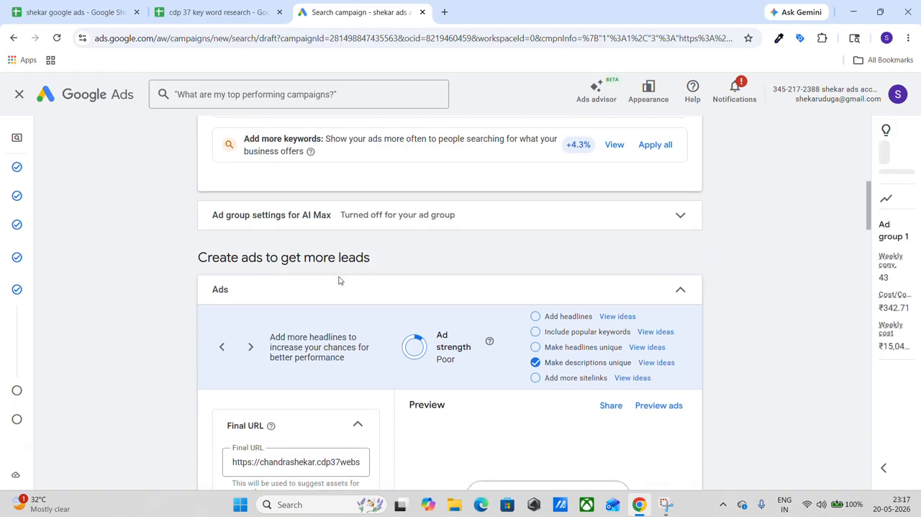
scroll(340, 280, "down", 1)
scroll(340, 280, "down", 1)
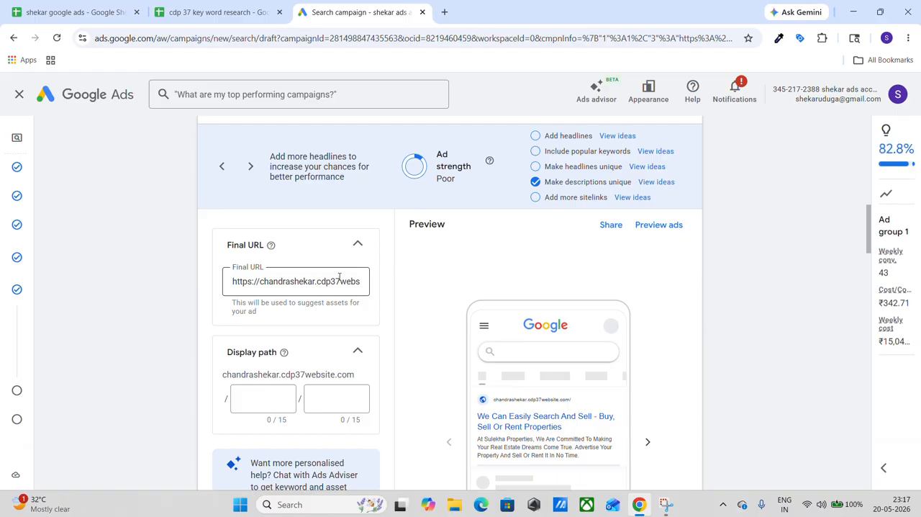
scroll(339, 279, "down", 1)
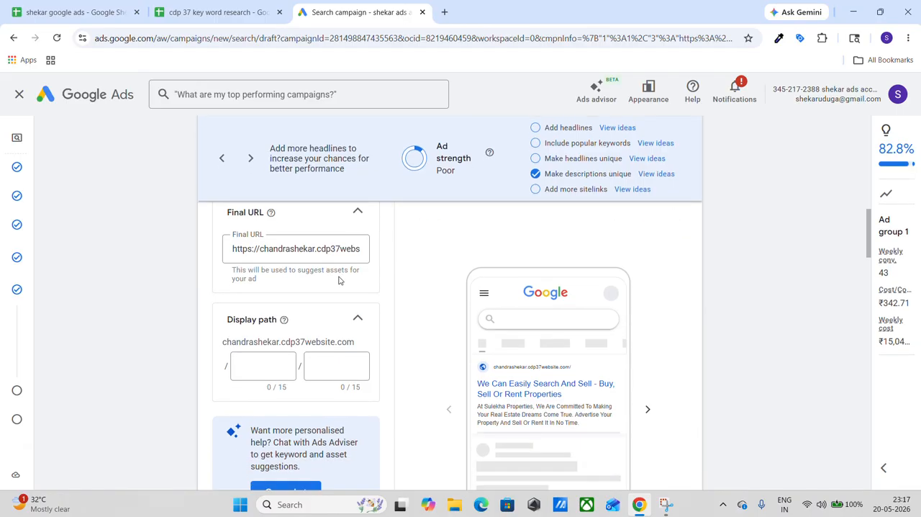
scroll(339, 279, "down", 1)
scroll(339, 280, "up", 2)
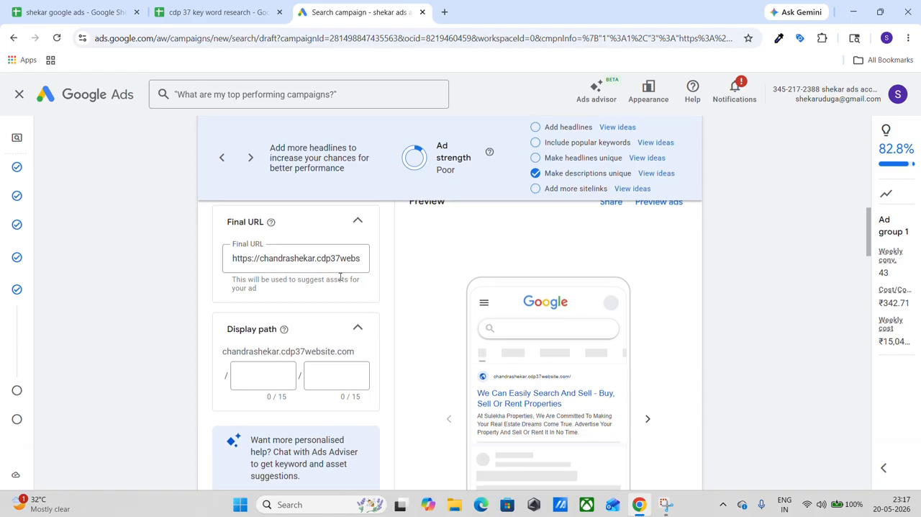
scroll(528, 373, "down", 1)
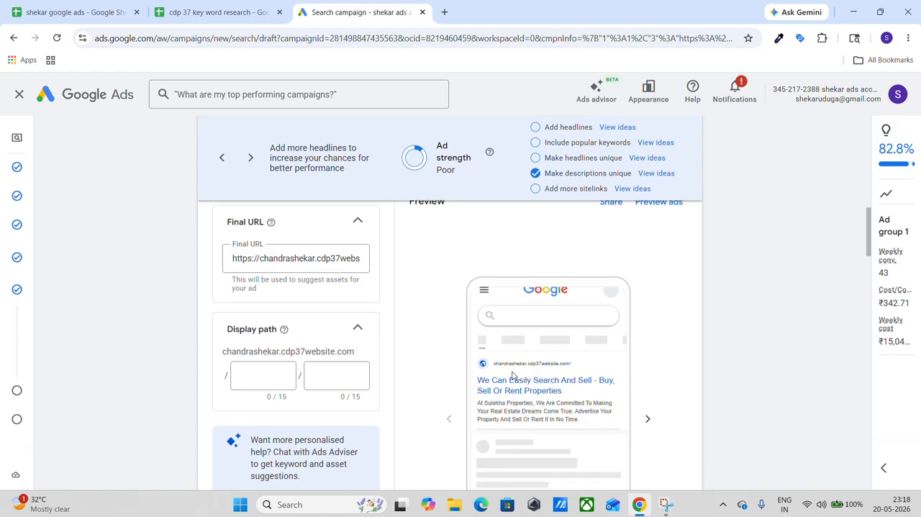
scroll(532, 374, "up", 1)
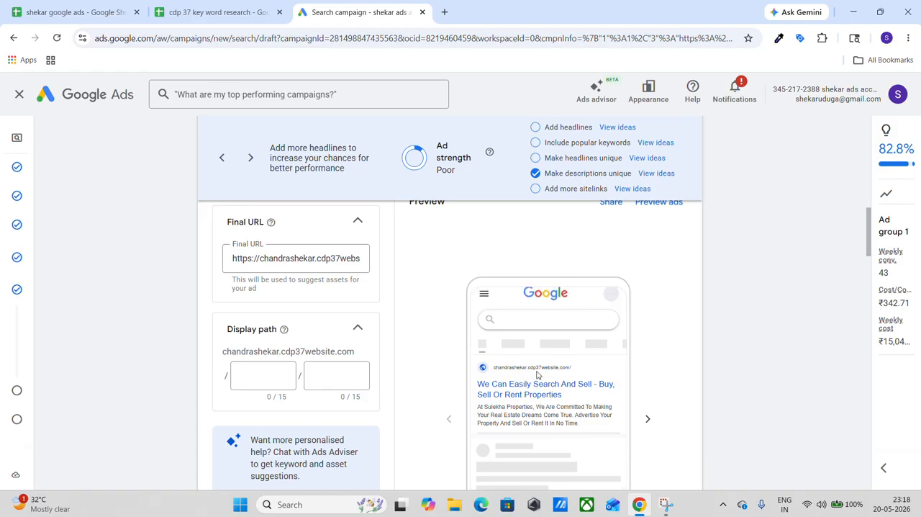
Set the ad's display path to DM in the first field and courses in the second, and check the ad preview.
left_click(274, 373)
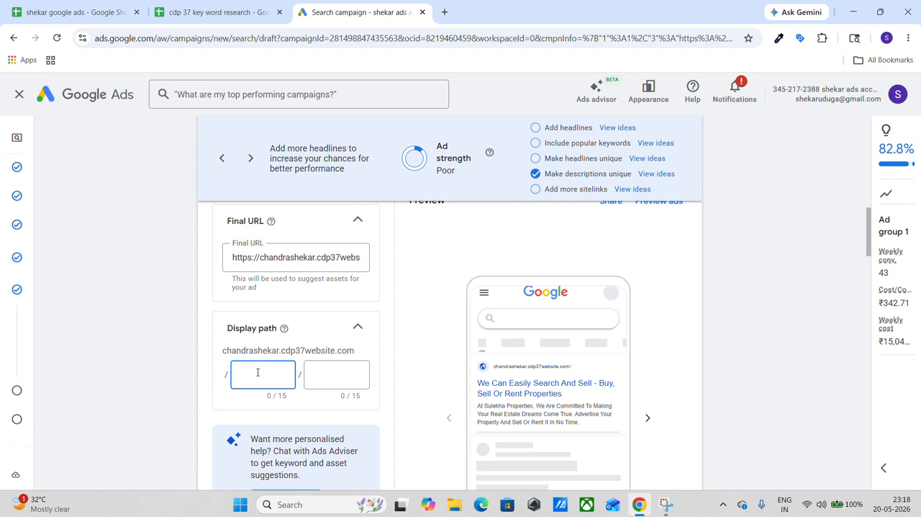
type("Dm")
key("BackSpace")
type("M")
left_click(351, 374)
type("cou")
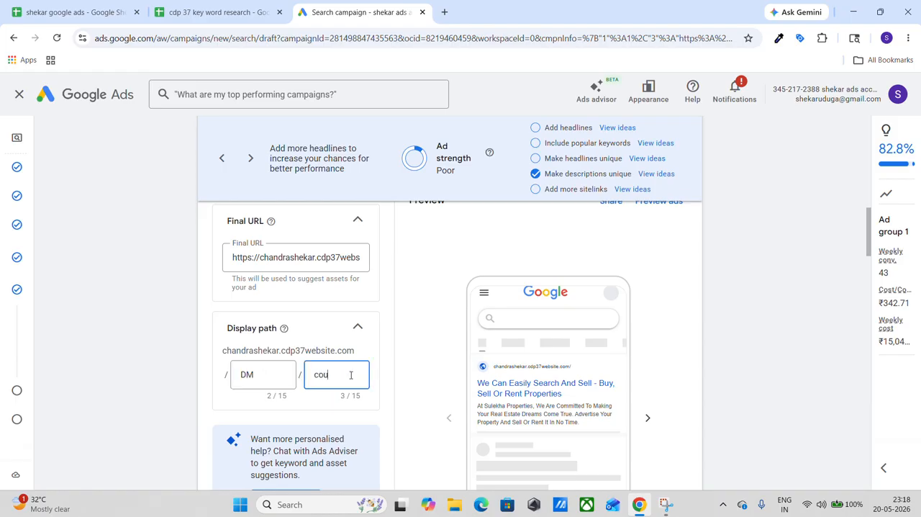
type("rses")
scroll(542, 365, "down", 3)
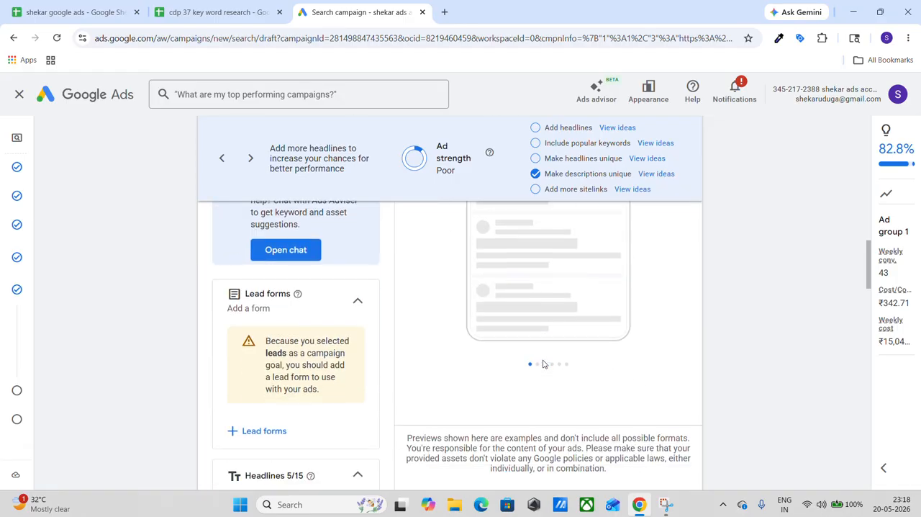
scroll(543, 363, "up", 3)
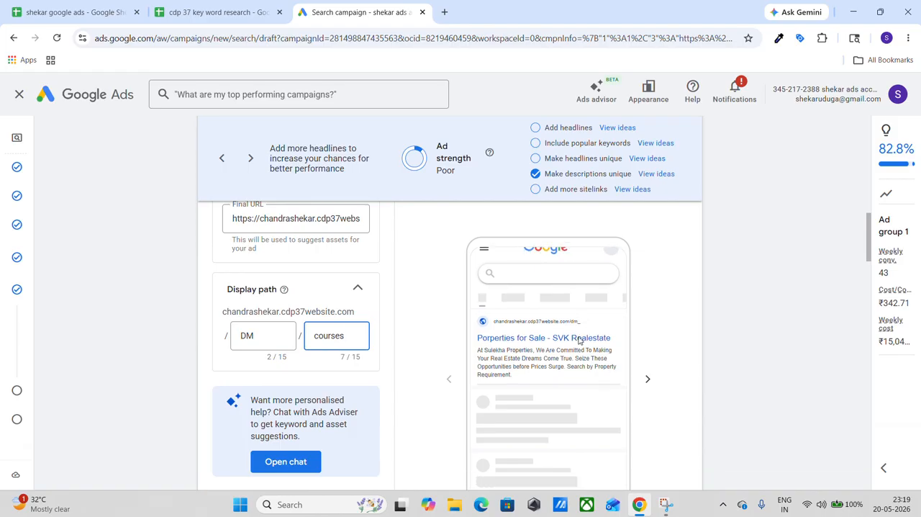
Clear the ad's first two prefilled headlines, Buy, Sell Or Rent Properties and Porperties for Sale.
scroll(389, 360, "down", 1)
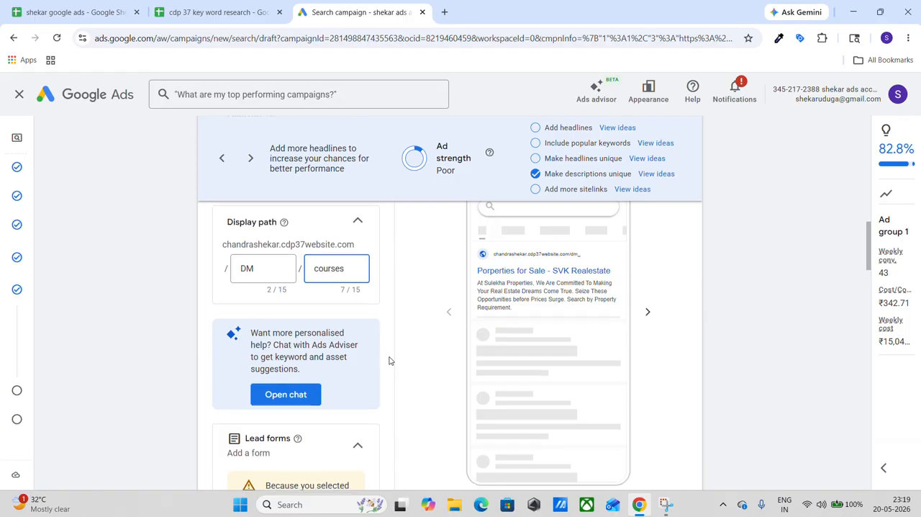
scroll(389, 360, "down", 2)
scroll(390, 359, "down", 3)
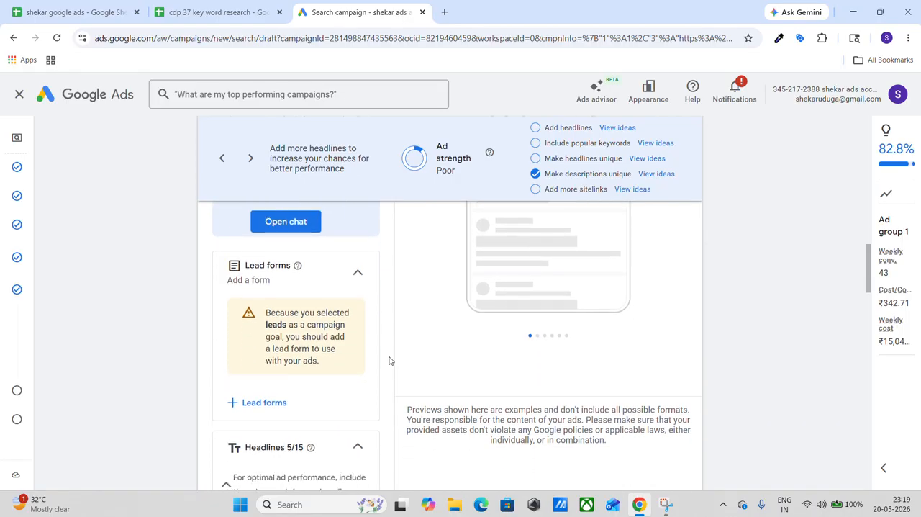
scroll(390, 359, "down", 2)
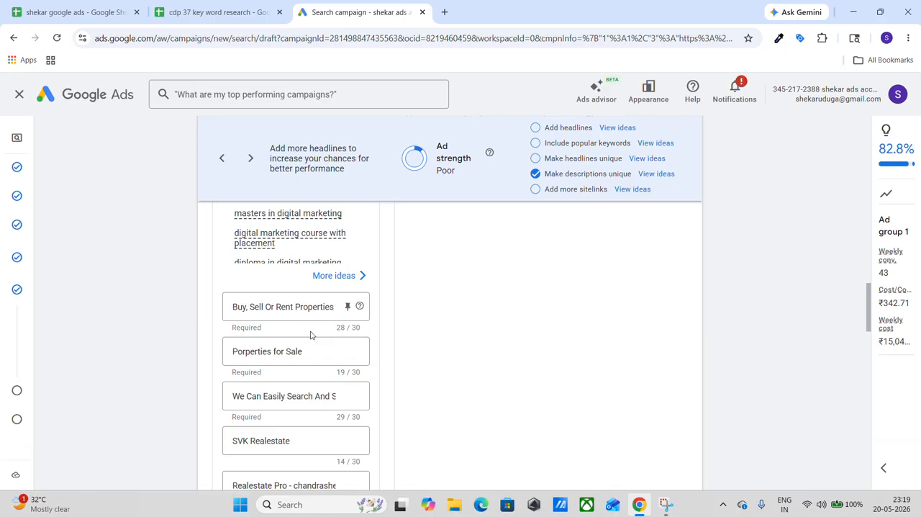
left_click(322, 306)
triple_click(322, 307)
key("BackSpace")
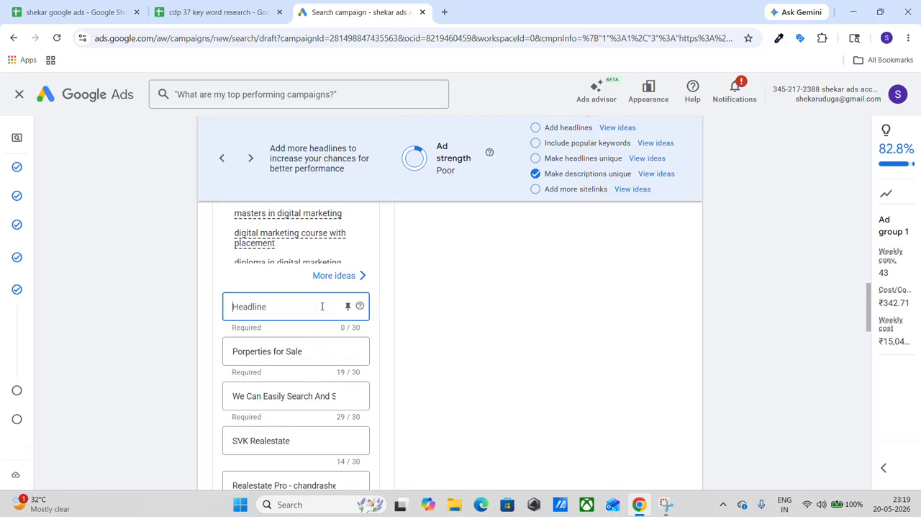
left_click(293, 357)
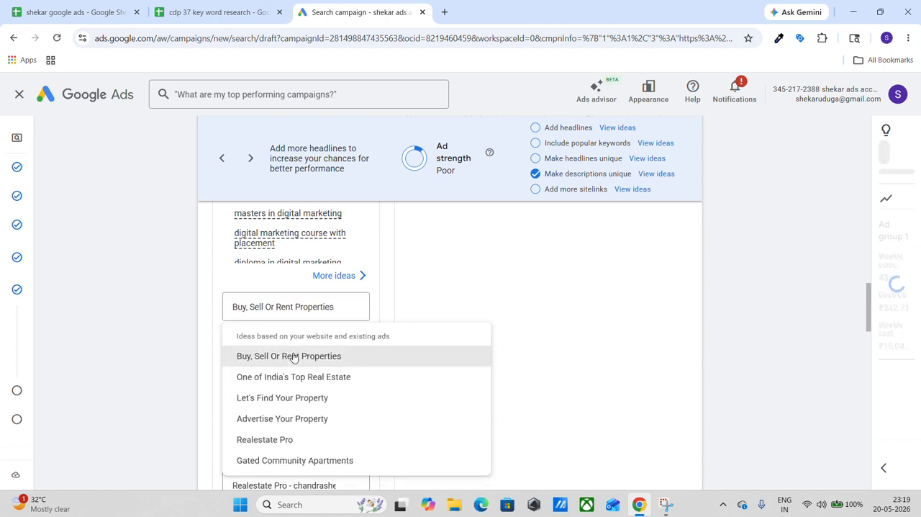
double_click(293, 352)
triple_click(293, 352)
key("BackSpace")
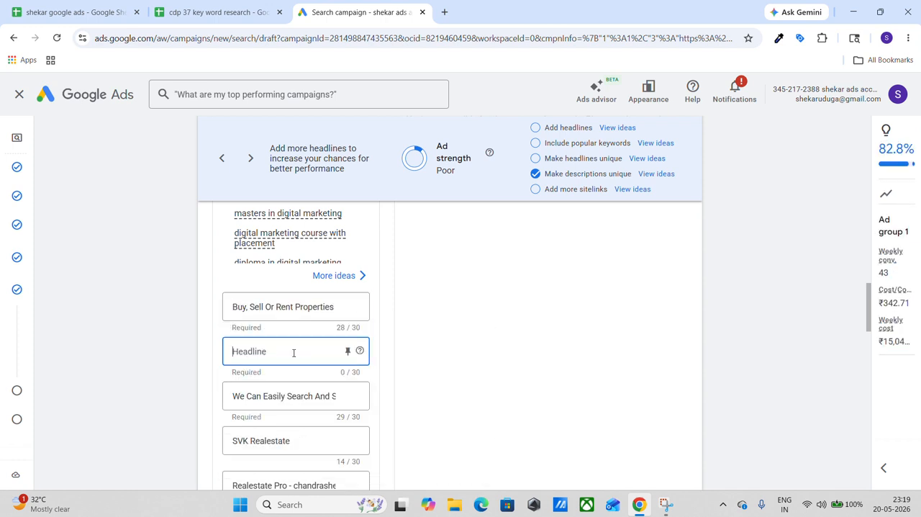
left_click(295, 307)
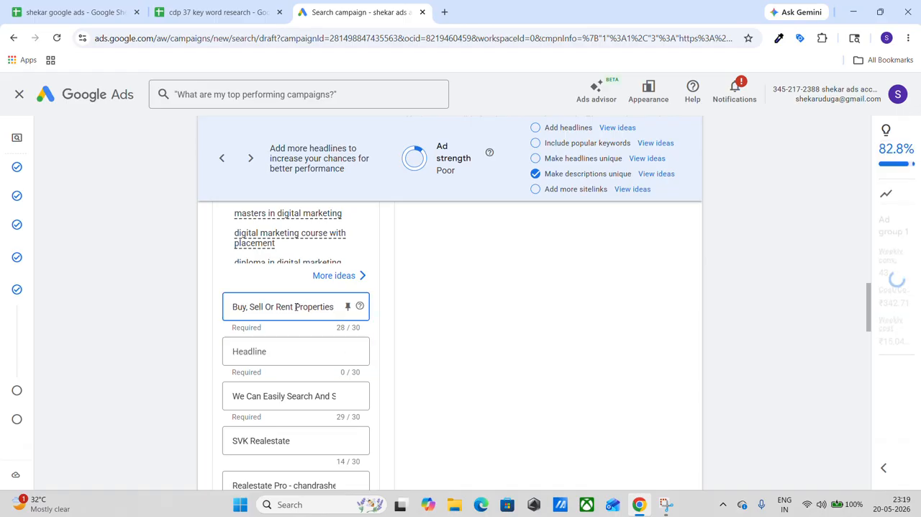
triple_click(295, 306)
key("BackSpace")
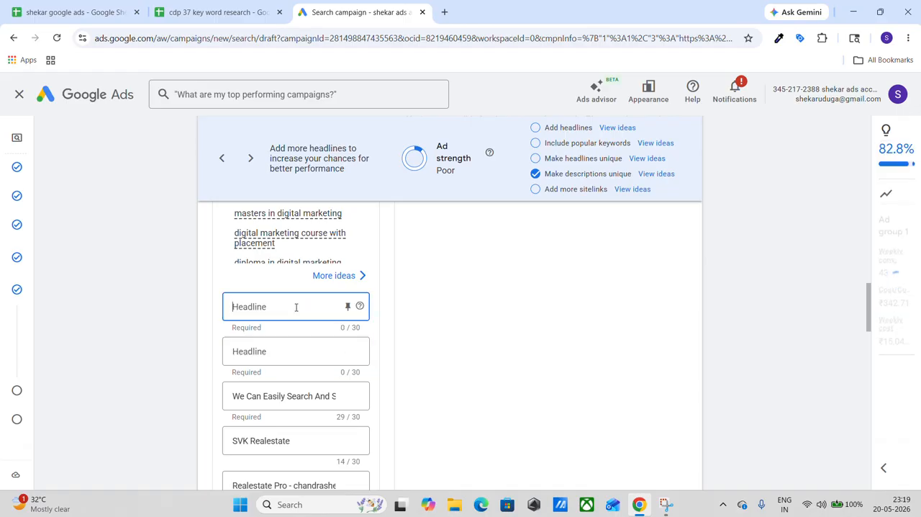
Clear the three remaining prefilled real-estate headlines so that all of the ad's headline fields are empty.
scroll(296, 308, "down", 1)
left_click(295, 325)
double_click(293, 328)
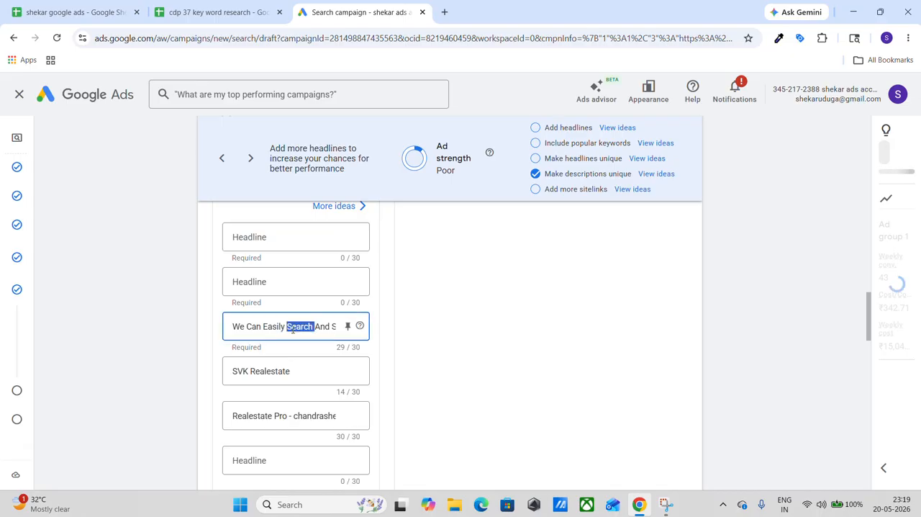
triple_click(293, 327)
key("BackSpace")
left_click(290, 333)
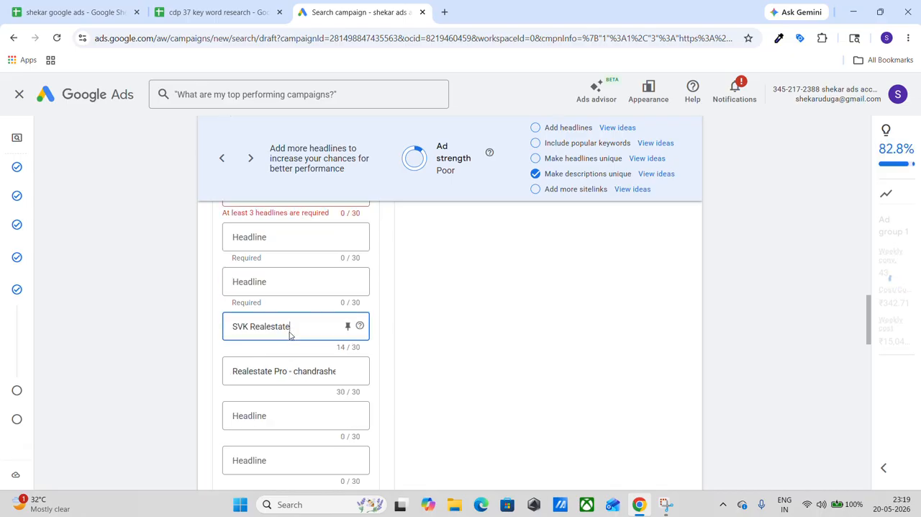
key("BackSpace")
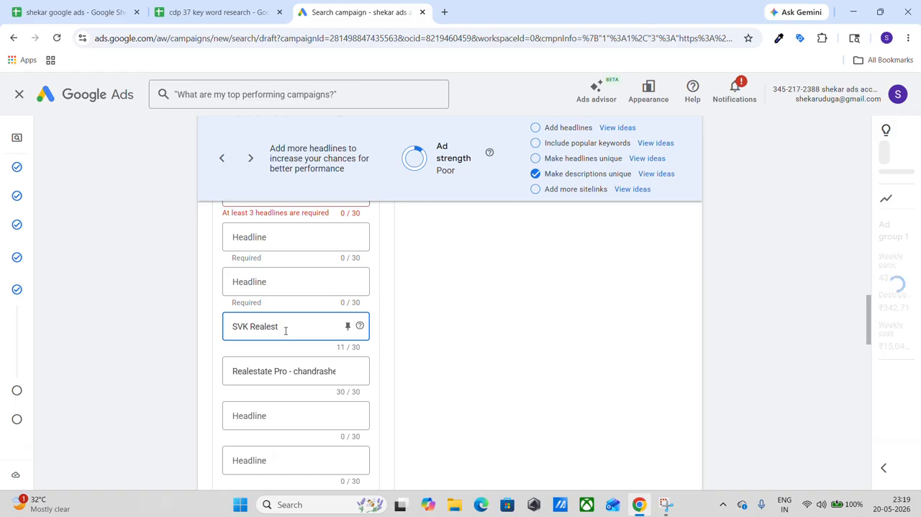
key("BackSpace")
key("BackSpace")
key("BackSpace")
key("BackSpace")
key("BackSpace")
key("BackSpace")
key("BackSpace")
key("BackSpace")
key("BackSpace")
key("BackSpace")
key("BackSpace")
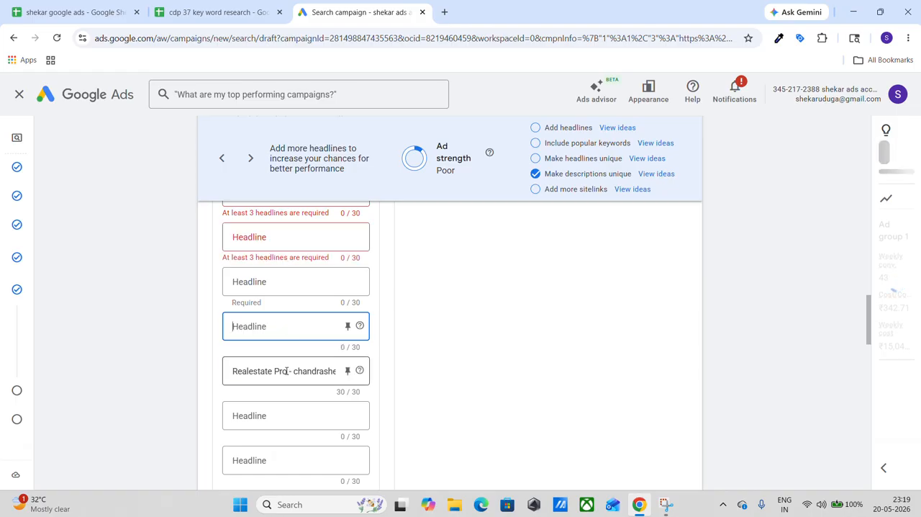
triple_click(287, 371)
key("BackSpace")
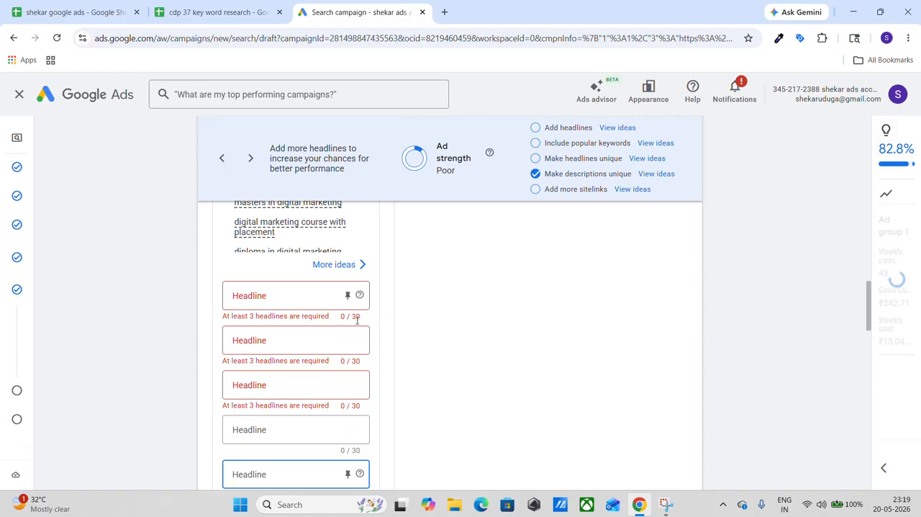
Enter Best digital amrketing course as the ad's first headline.
scroll(360, 322, "up", 1)
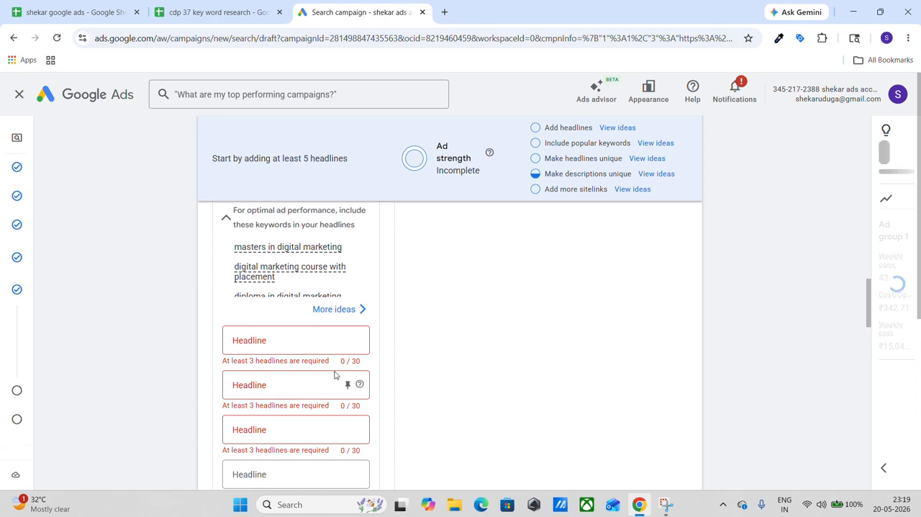
left_click(262, 341)
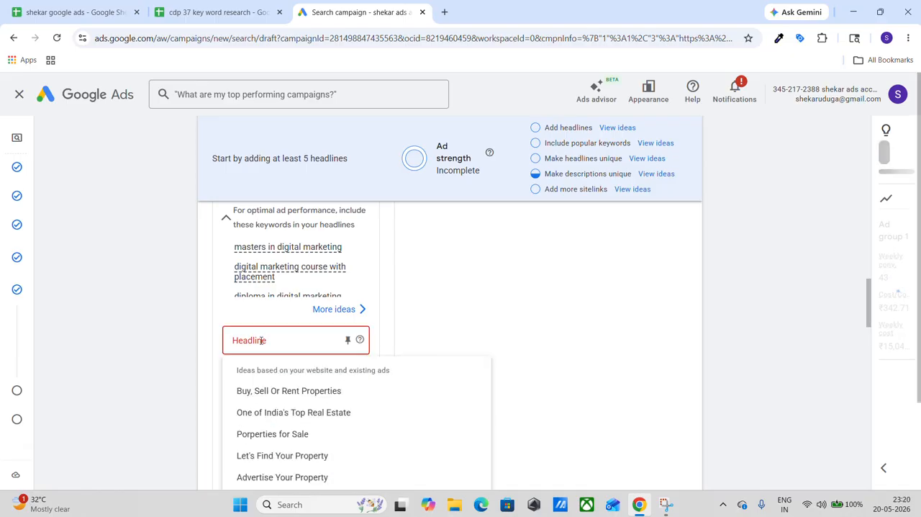
type("Be")
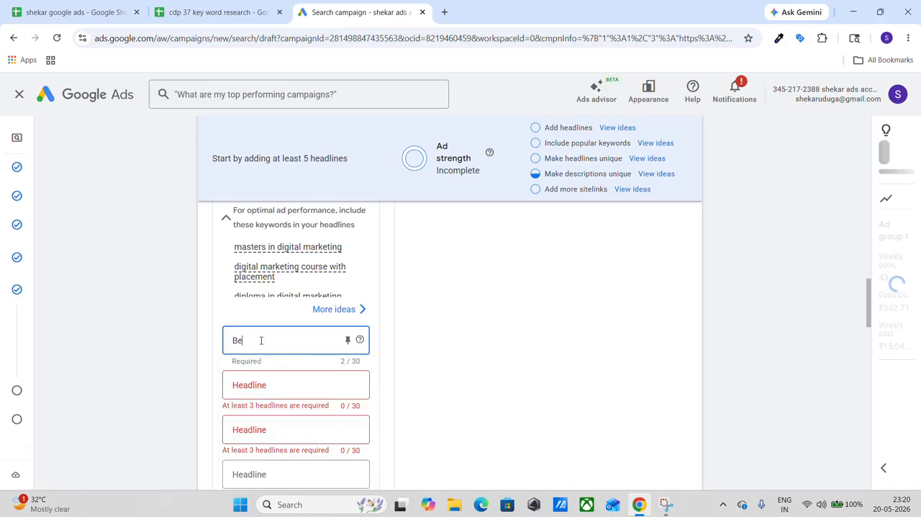
type("st digital amrketing")
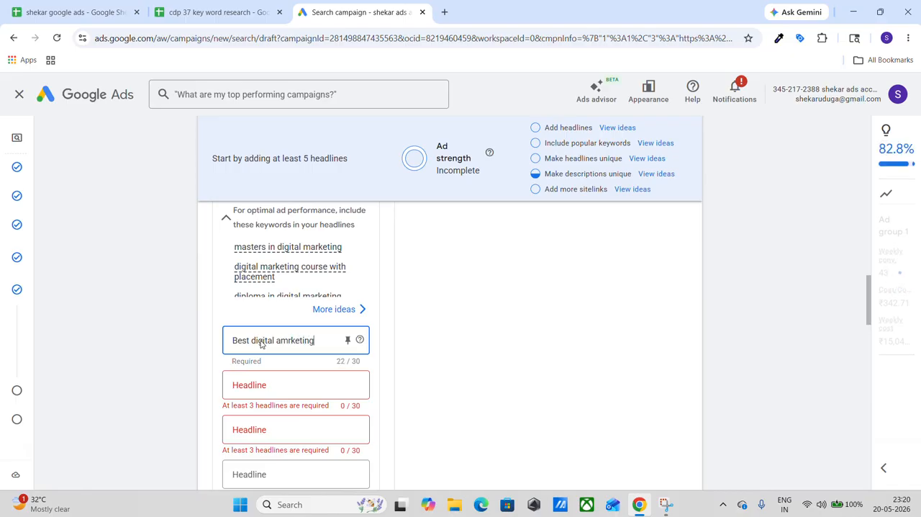
type(" cou")
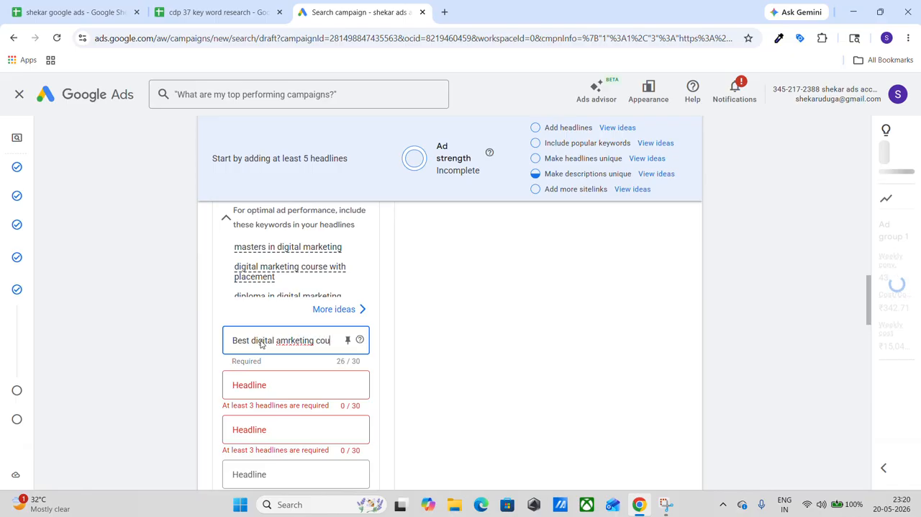
type("rse")
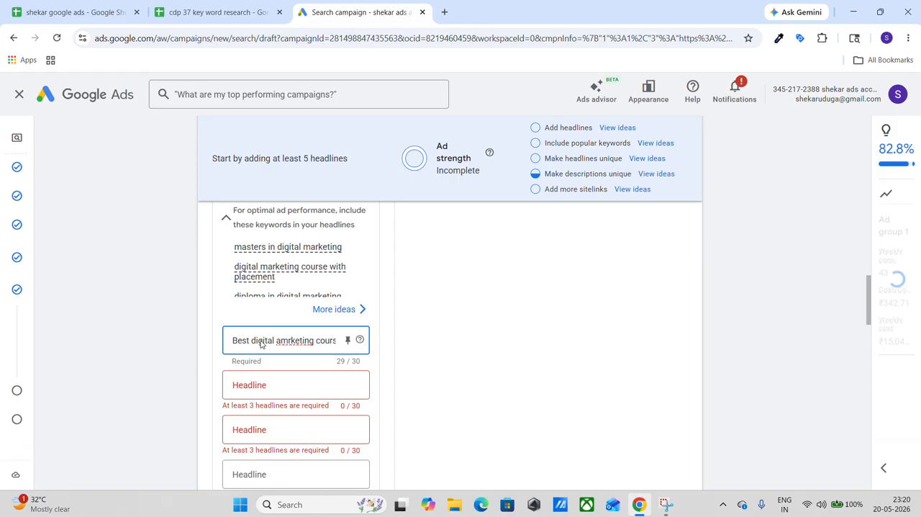
Examine the empty headline fields and where the headlines appear in the ad's search result preview.
scroll(261, 340, "down", 2)
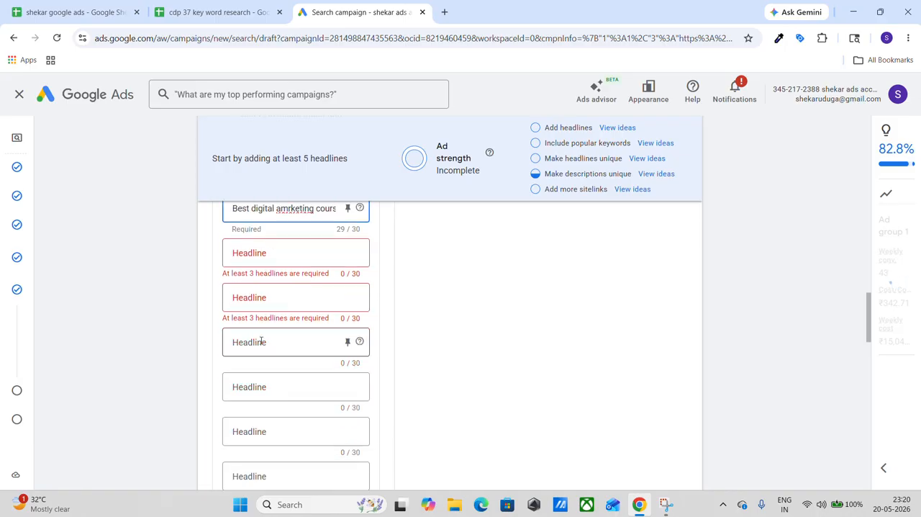
scroll(261, 342, "down", 3)
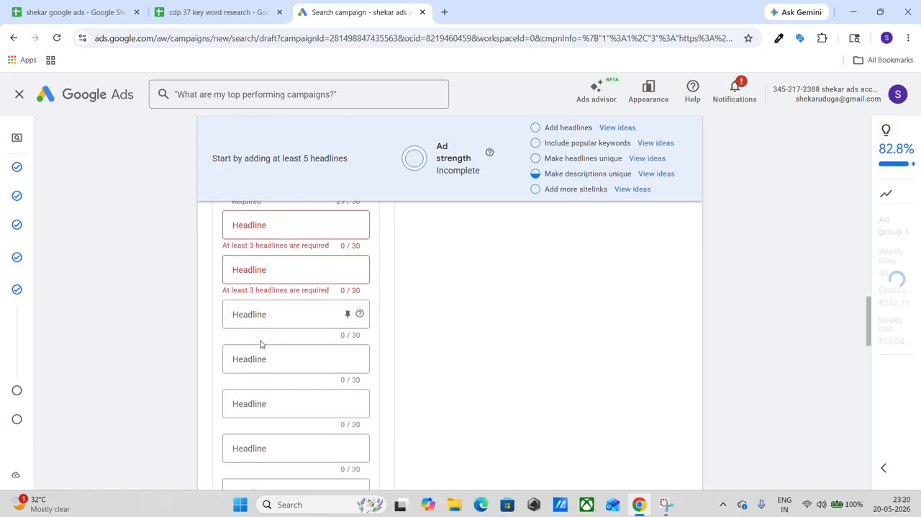
scroll(261, 344, "up", 3)
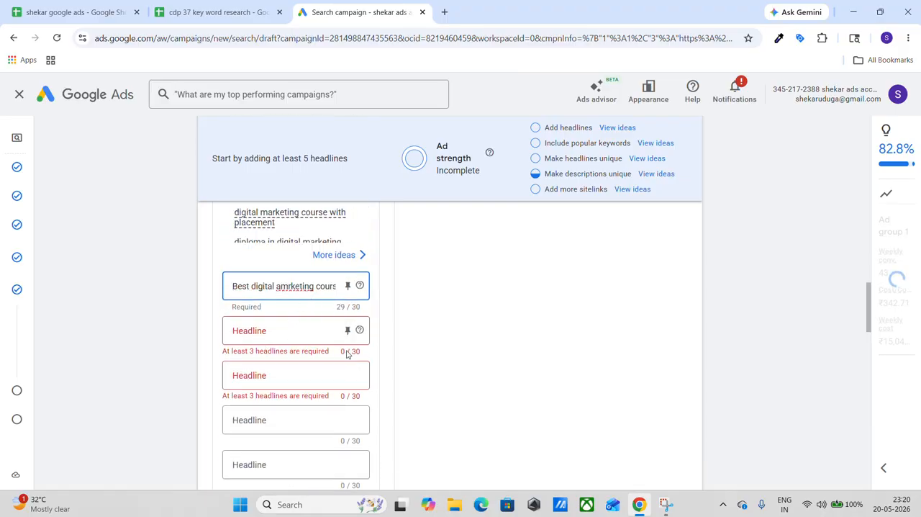
scroll(450, 276, "up", 10)
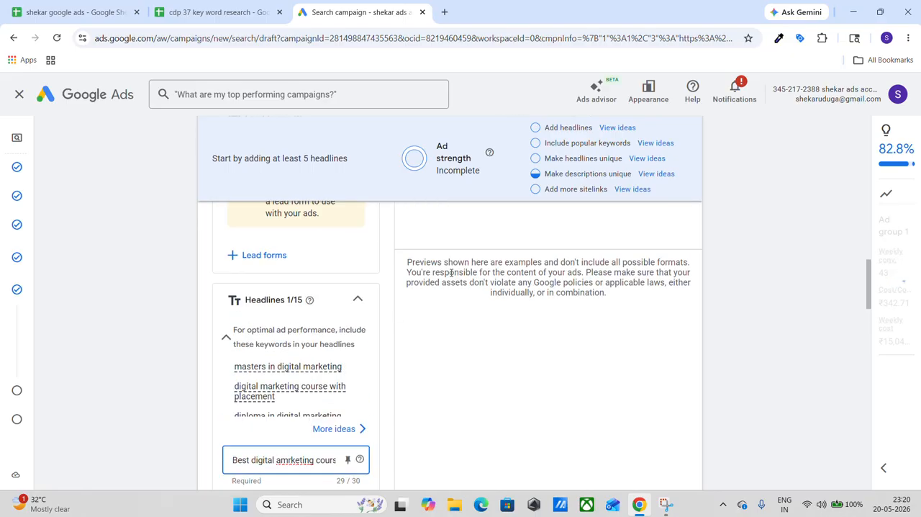
scroll(451, 272, "up", 2)
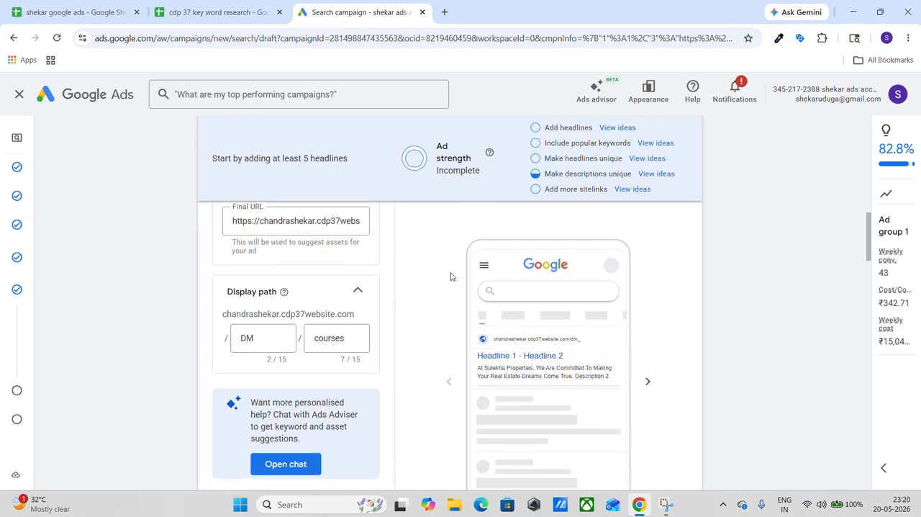
scroll(452, 276, "down", 1)
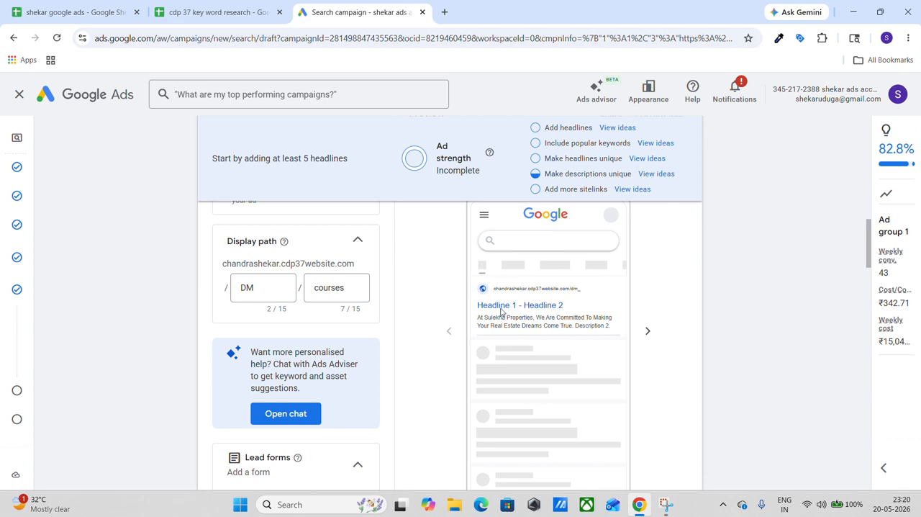
scroll(527, 313, "down", 1)
scroll(425, 354, "down", 4)
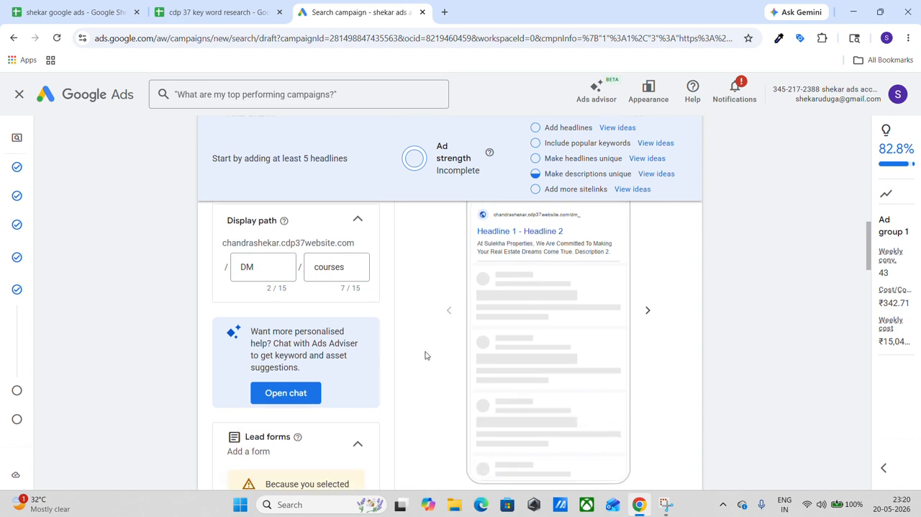
scroll(426, 354, "down", 2)
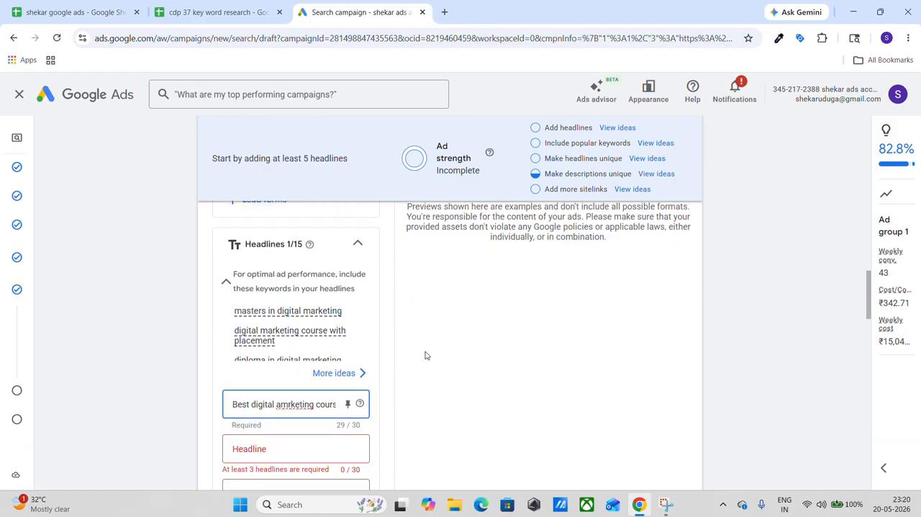
Examine the suggested headlines and the popular ad group keywords in the headline ideas, and close them without choosing any.
left_click(257, 315)
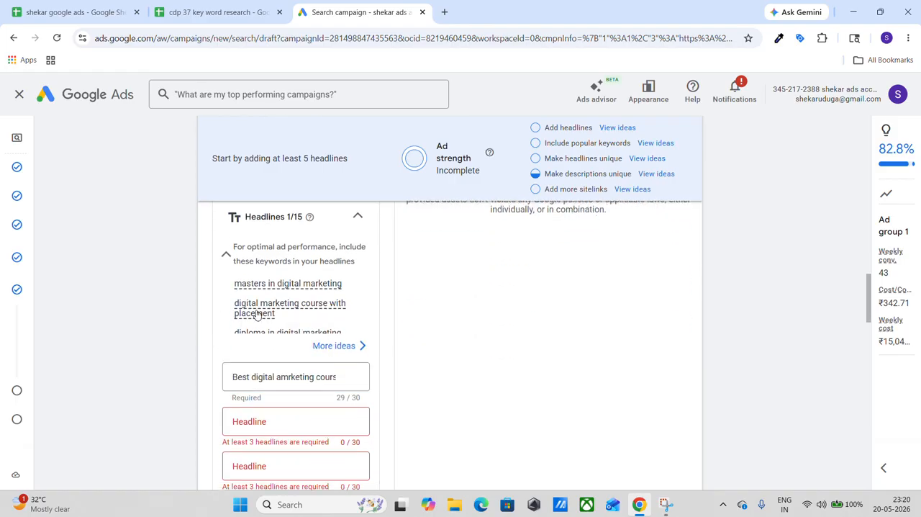
left_click(275, 377)
left_click(270, 421)
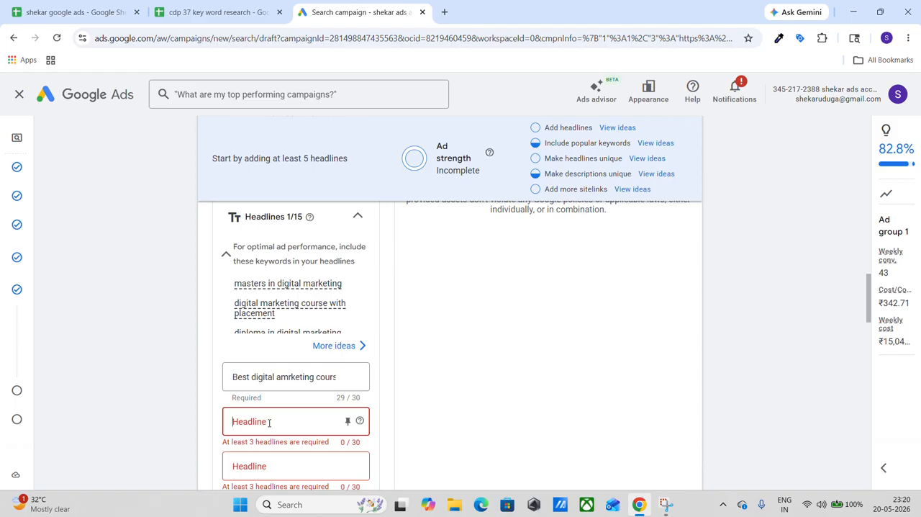
left_click(259, 311)
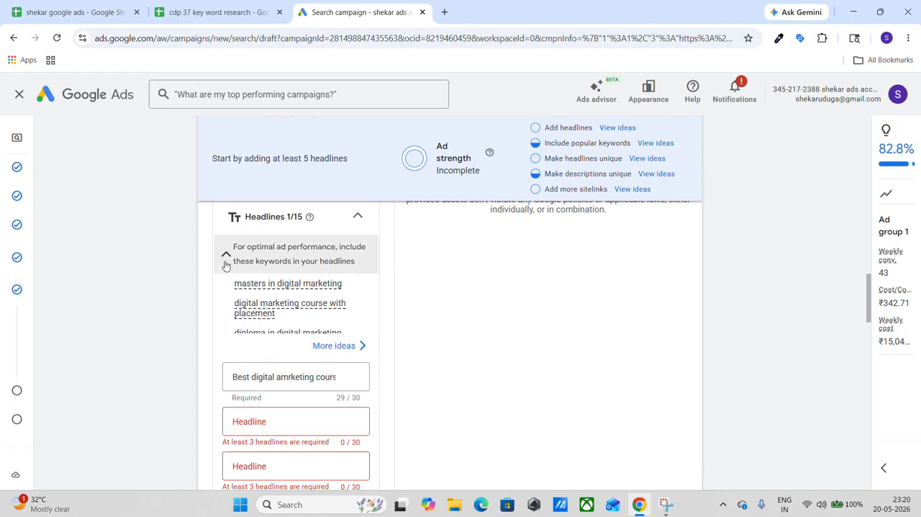
left_click(226, 263)
left_click(226, 262)
left_click(352, 347)
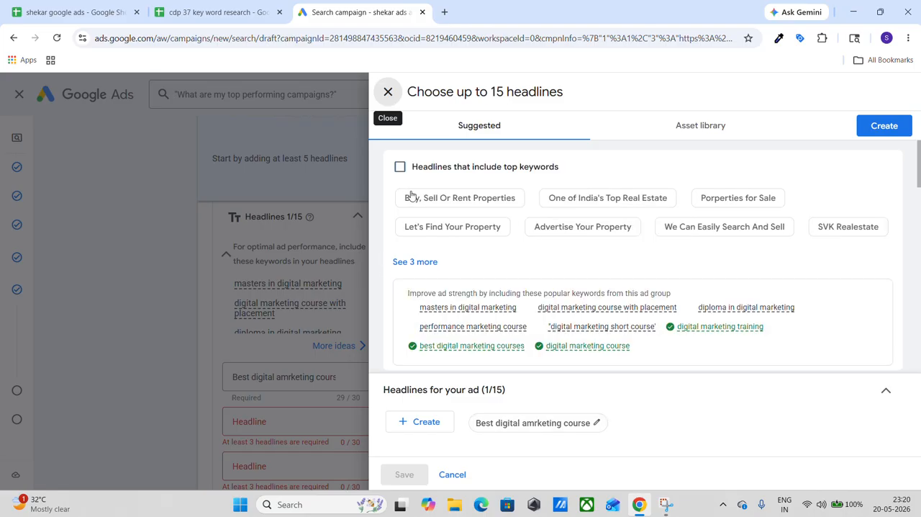
scroll(436, 228, "down", 1)
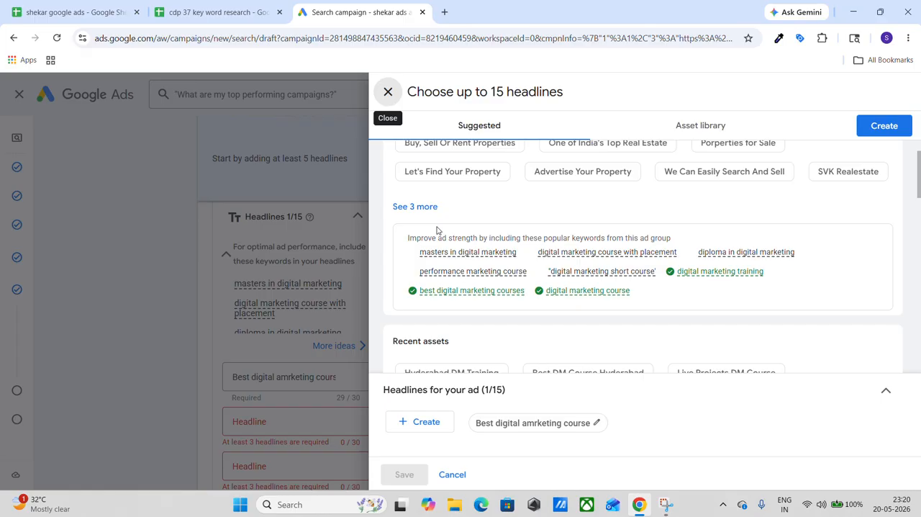
left_click(388, 92)
Examine the ad's four filled-in headlines and the remaining empty headline fields.
scroll(380, 216, "down", 1)
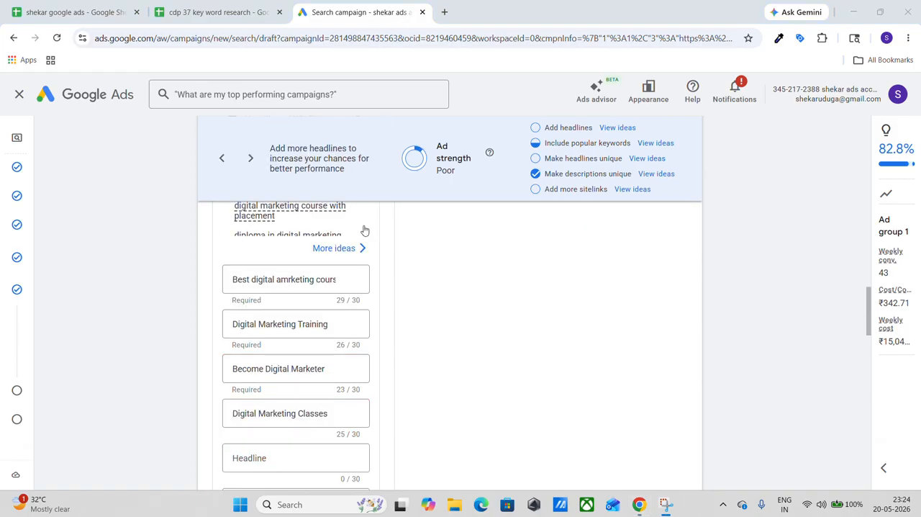
scroll(352, 279, "down", 1)
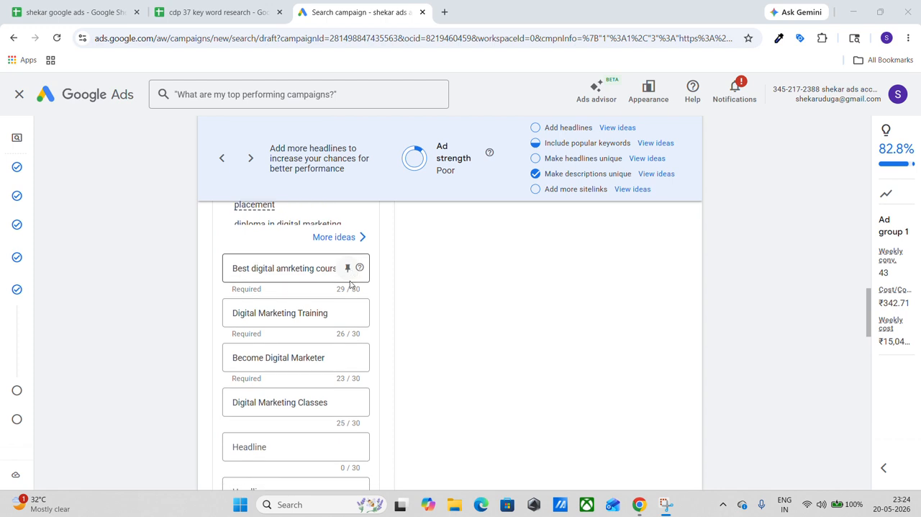
scroll(342, 327, "down", 1)
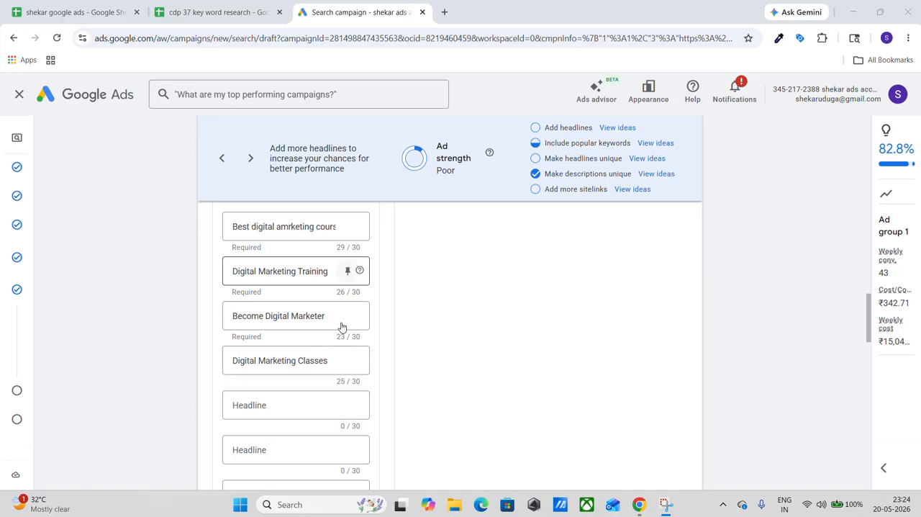
scroll(341, 326, "down", 2)
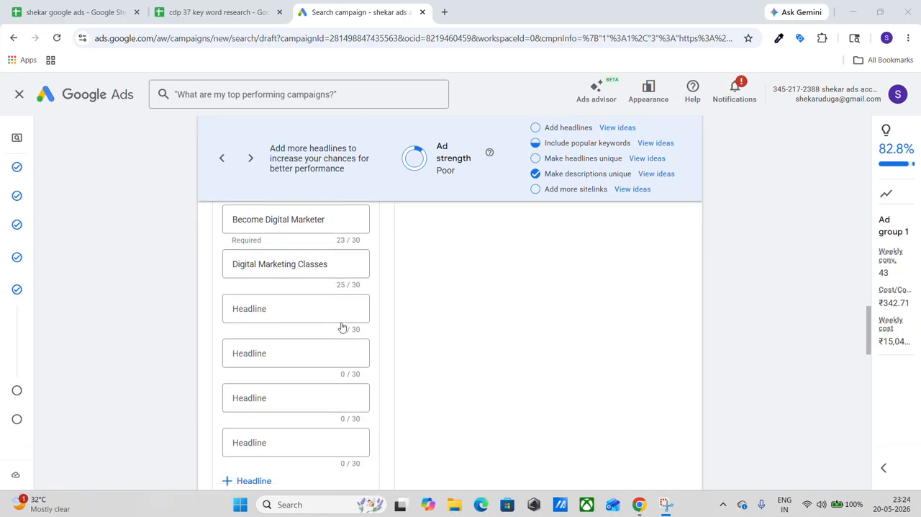
scroll(341, 327, "up", 1)
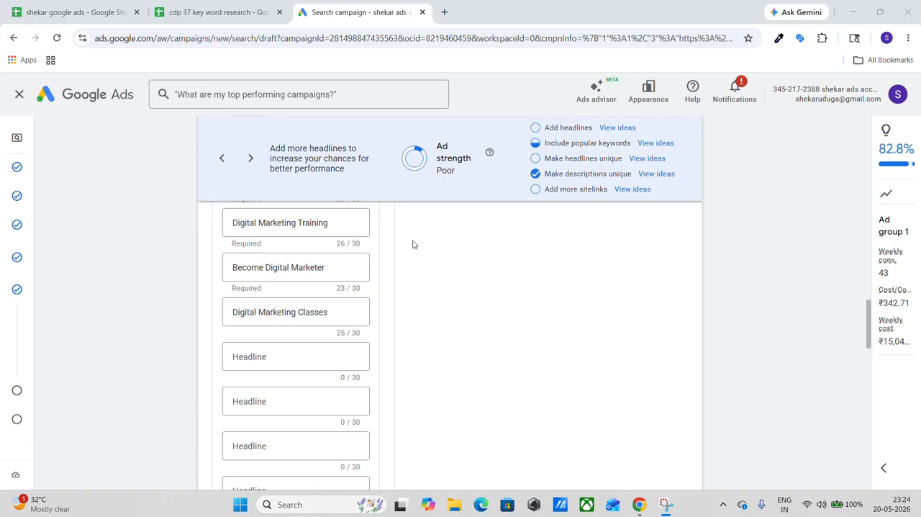
scroll(388, 290, "up", 2)
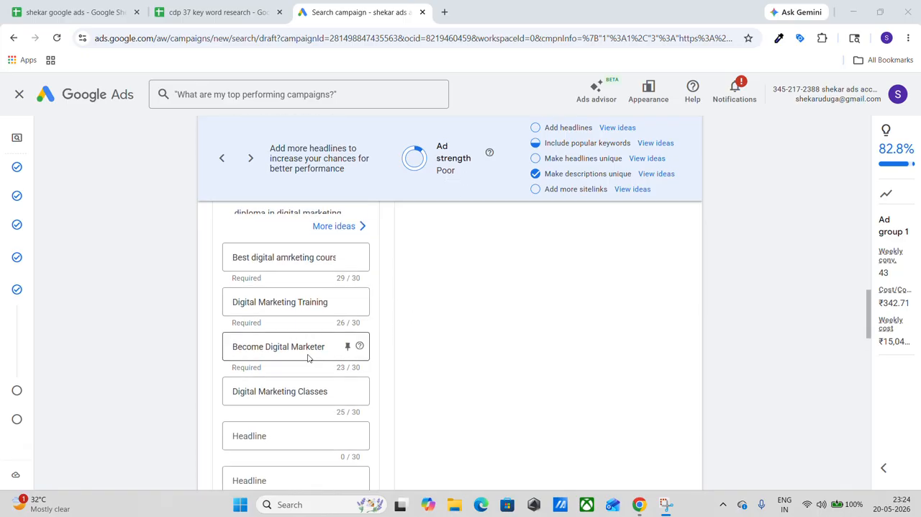
scroll(308, 356, "down", 1)
scroll(308, 358, "down", 5)
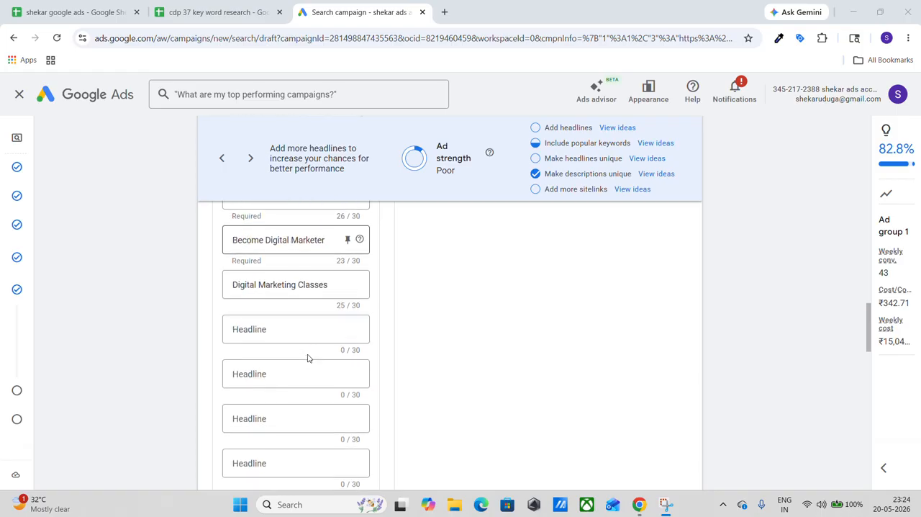
scroll(309, 356, "up", 5)
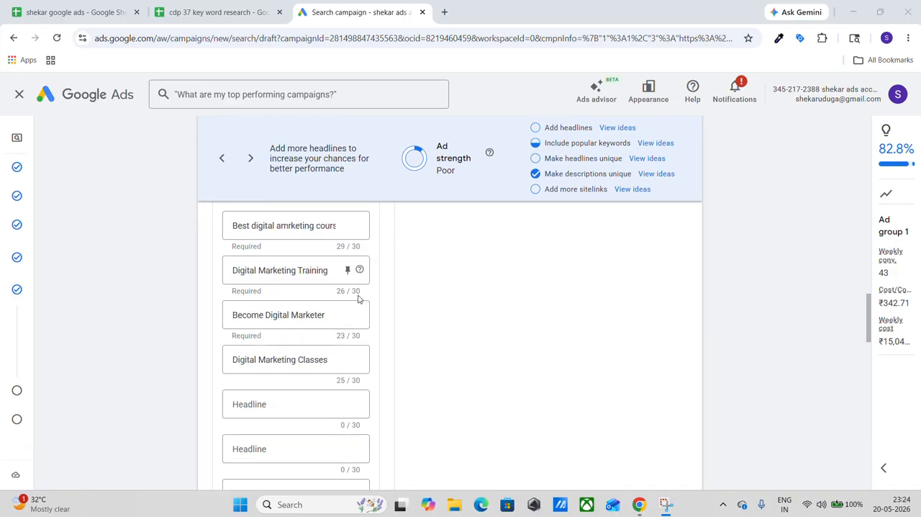
scroll(358, 295, "up", 1)
scroll(359, 295, "up", 1)
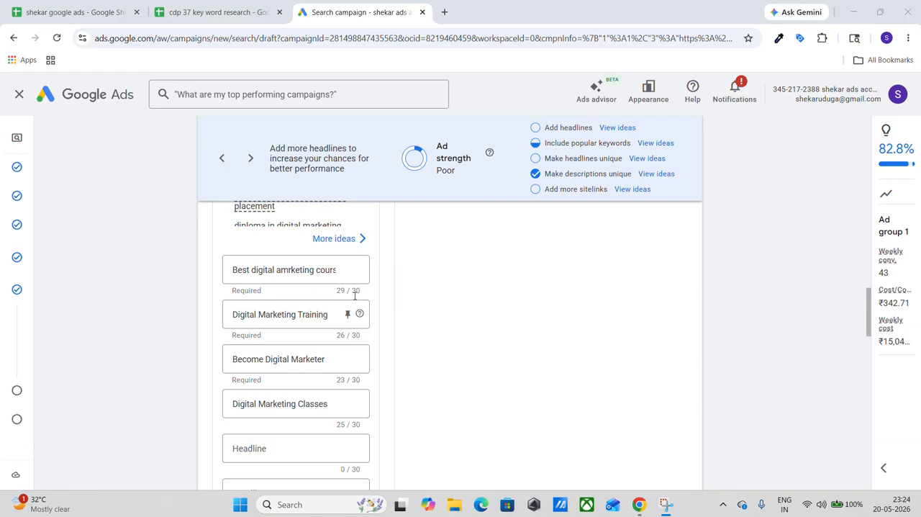
Compare the entered headlines with how they are combined in the ad's search result preview.
scroll(304, 339, "up", 1)
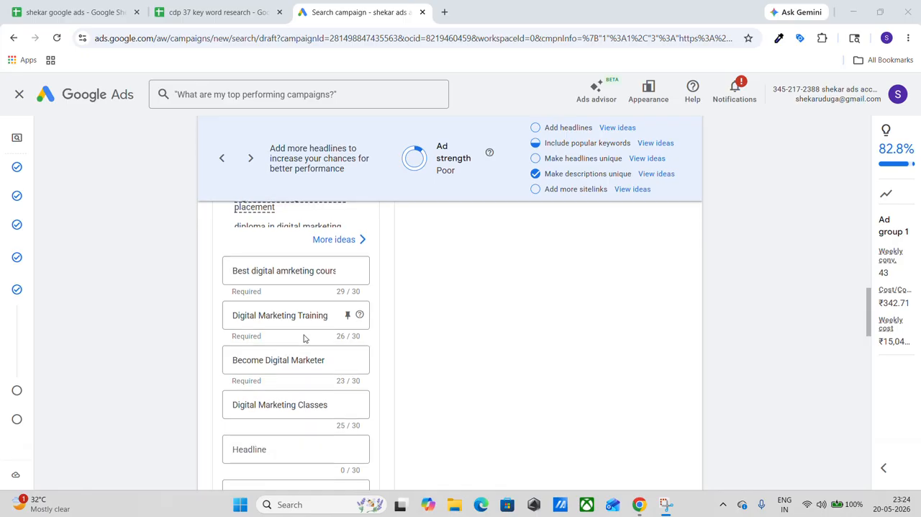
scroll(303, 339, "up", 10)
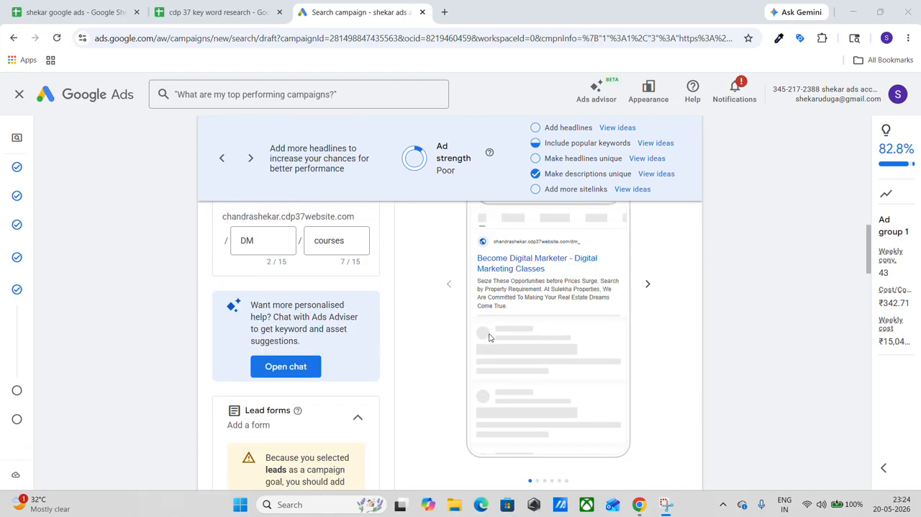
scroll(429, 375, "down", 5)
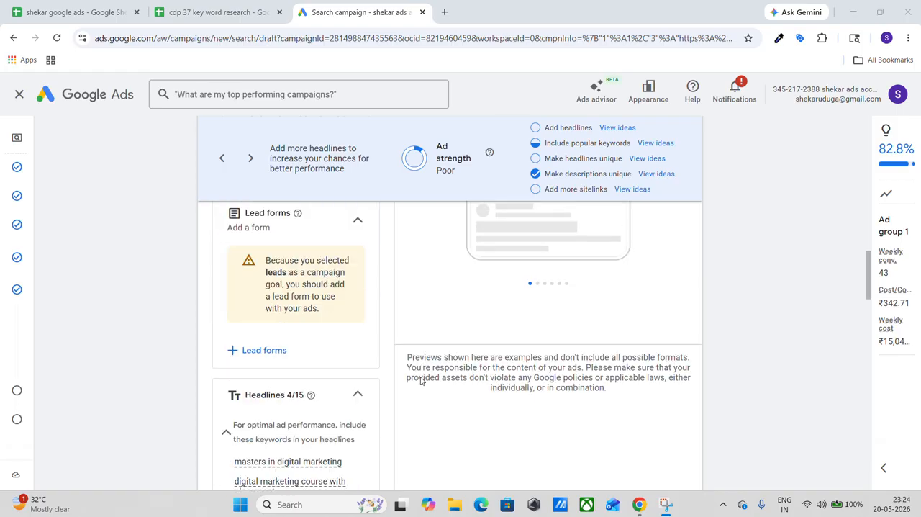
scroll(421, 381, "down", 2)
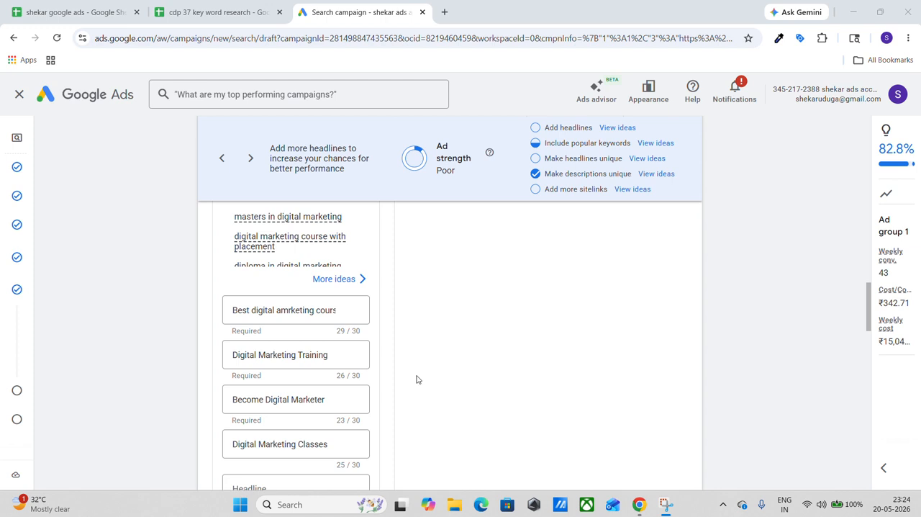
scroll(281, 372, "down", 1)
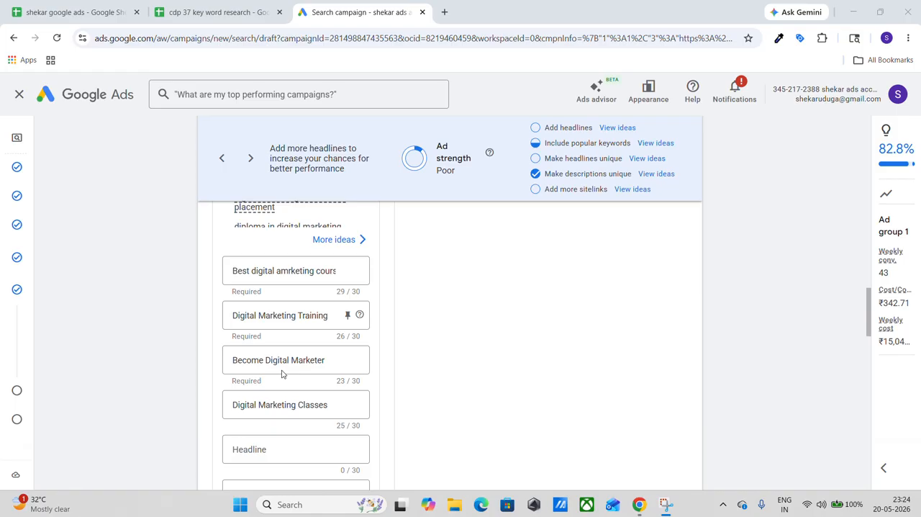
scroll(407, 315, "up", 3)
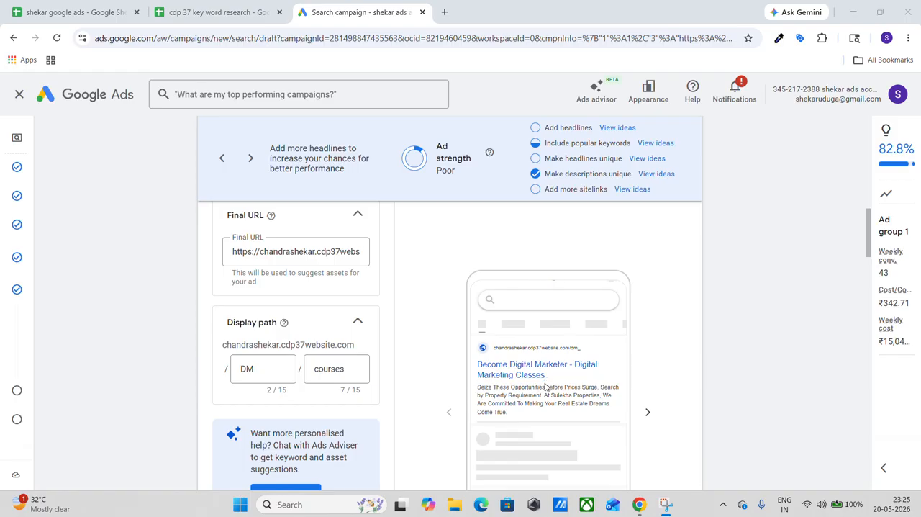
Clear the three prefilled real-estate descriptions so that all of the ad's description fields are empty.
scroll(437, 372, "down", 7)
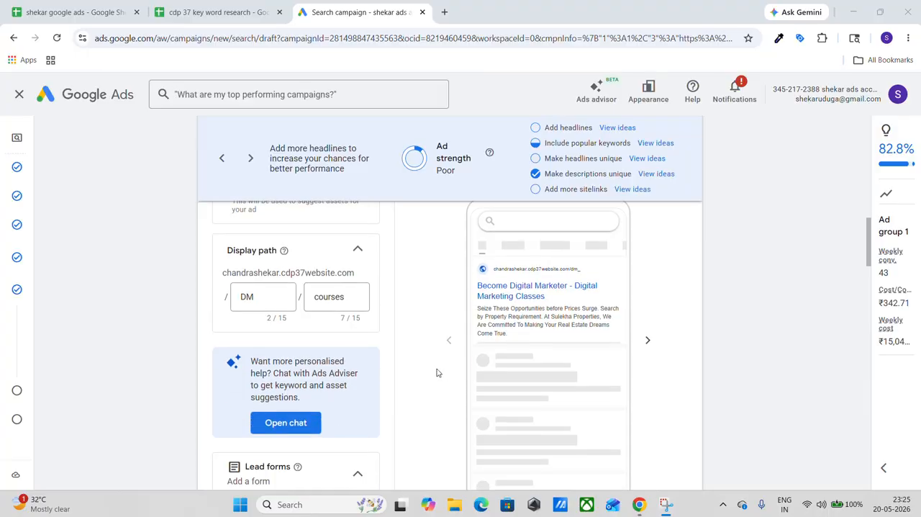
scroll(437, 372, "down", 10)
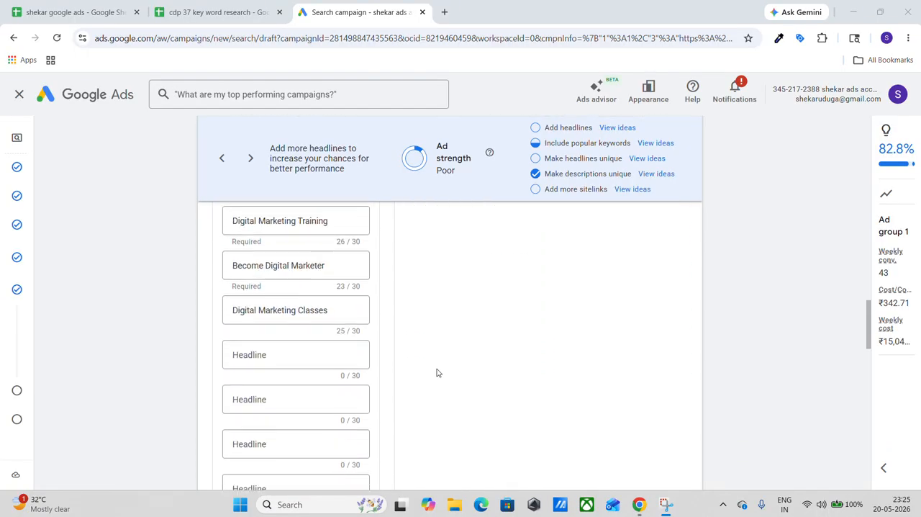
scroll(437, 372, "down", 2)
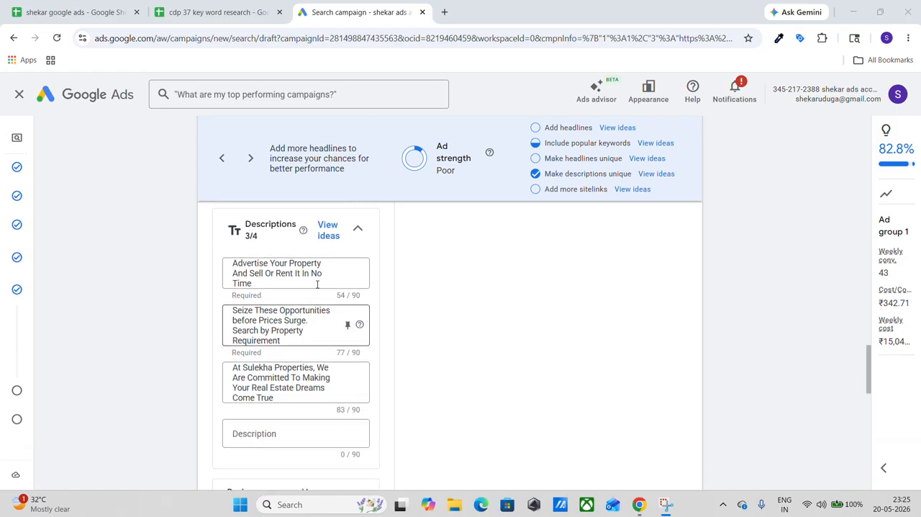
triple_click(305, 264)
key("BackSpace")
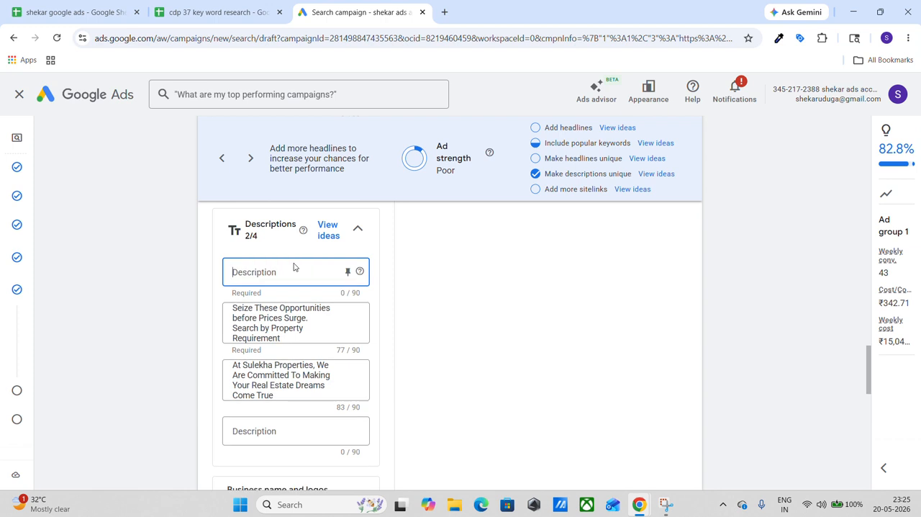
triple_click(298, 320)
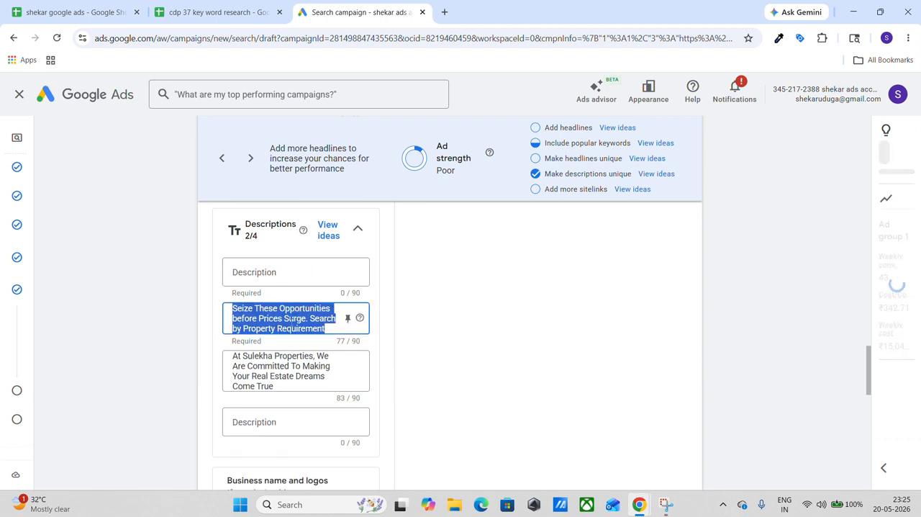
key("BackSpace")
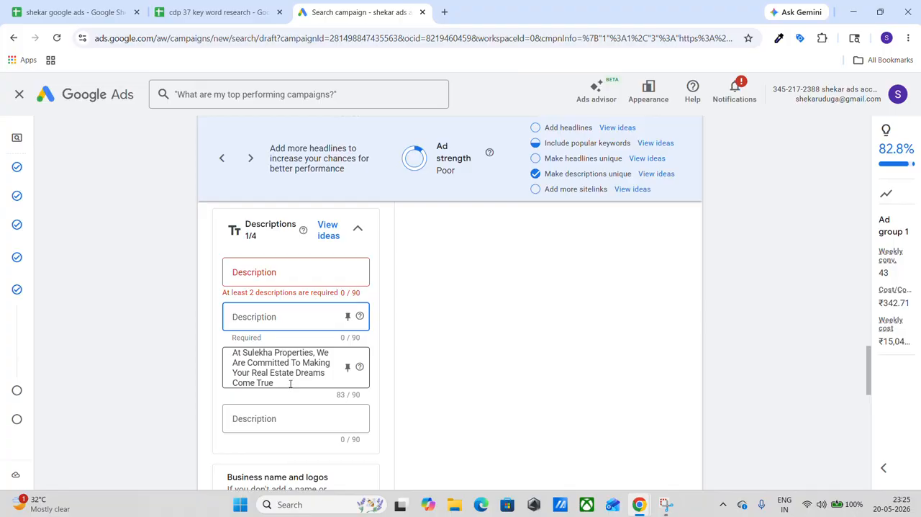
triple_click(292, 382)
key("BackSpace")
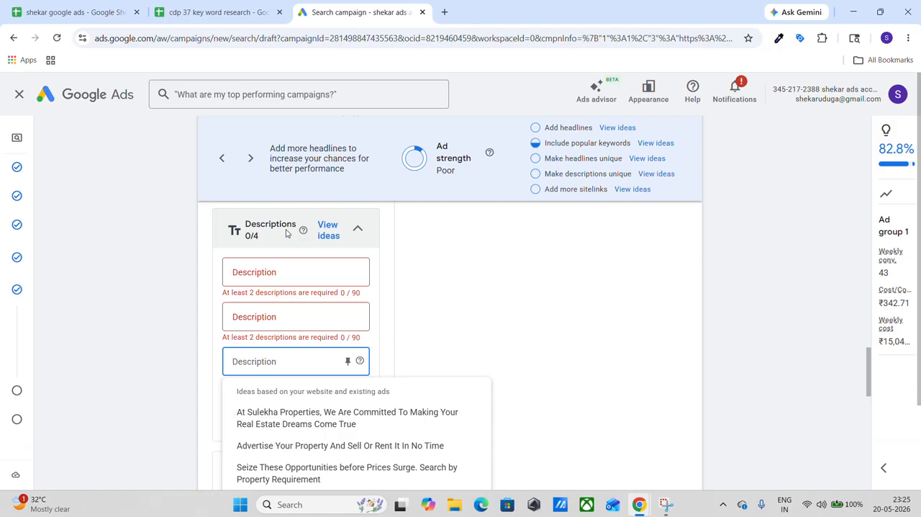
Check where the descriptions appear in the ad's search result preview, and open the first description field for entry.
scroll(490, 272, "up", 5)
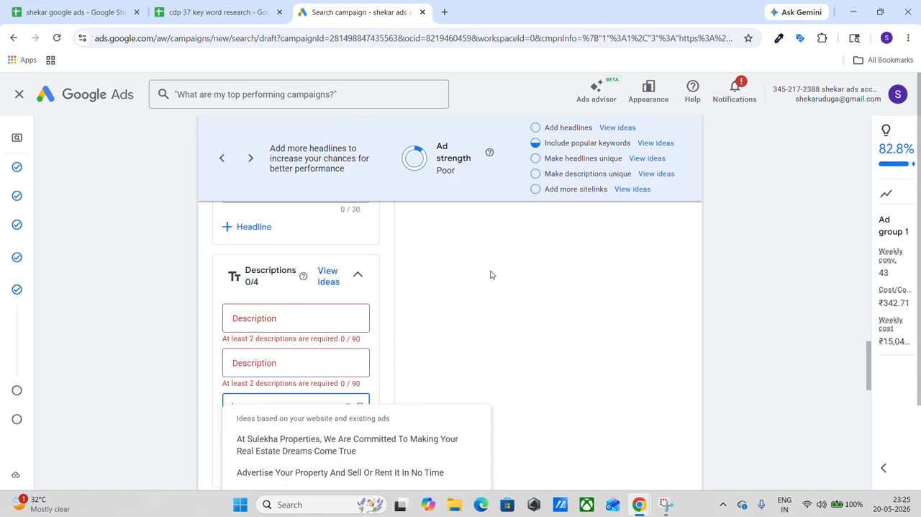
scroll(491, 274, "up", 5)
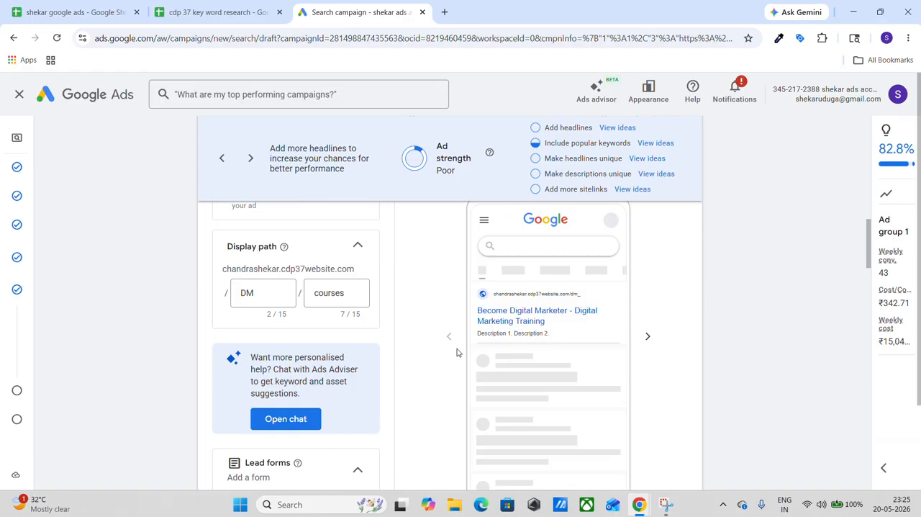
scroll(456, 352, "down", 2)
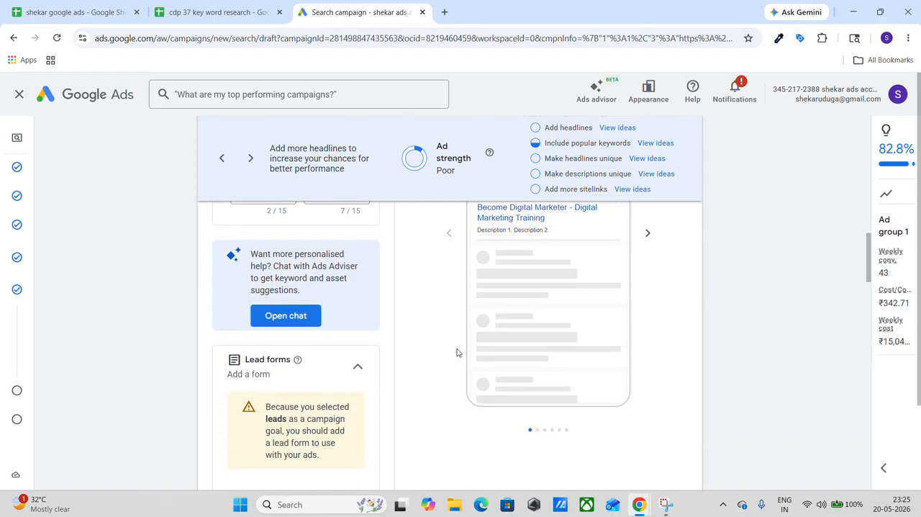
scroll(457, 352, "down", 10)
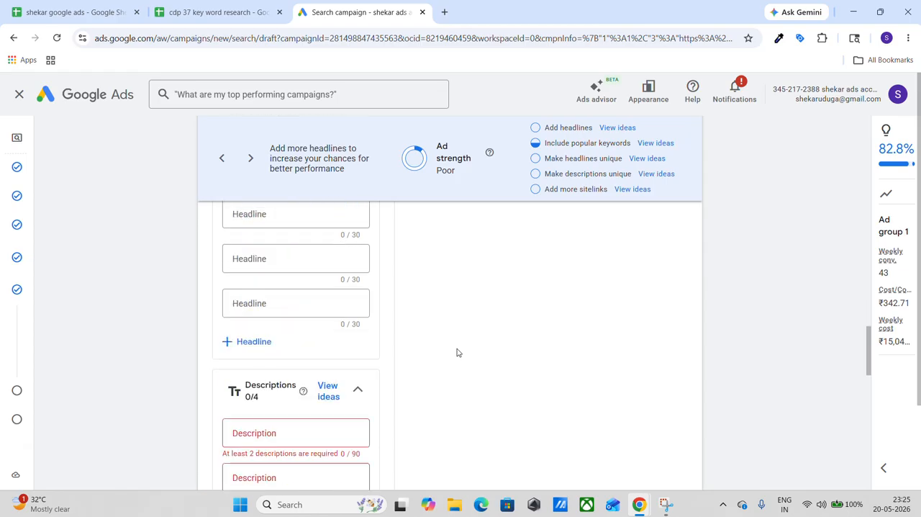
scroll(457, 349, "down", 4)
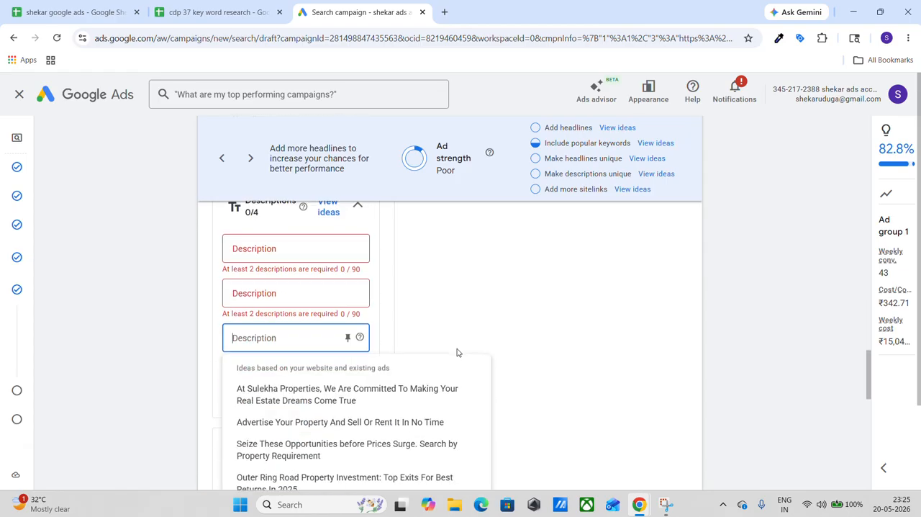
left_click(315, 262)
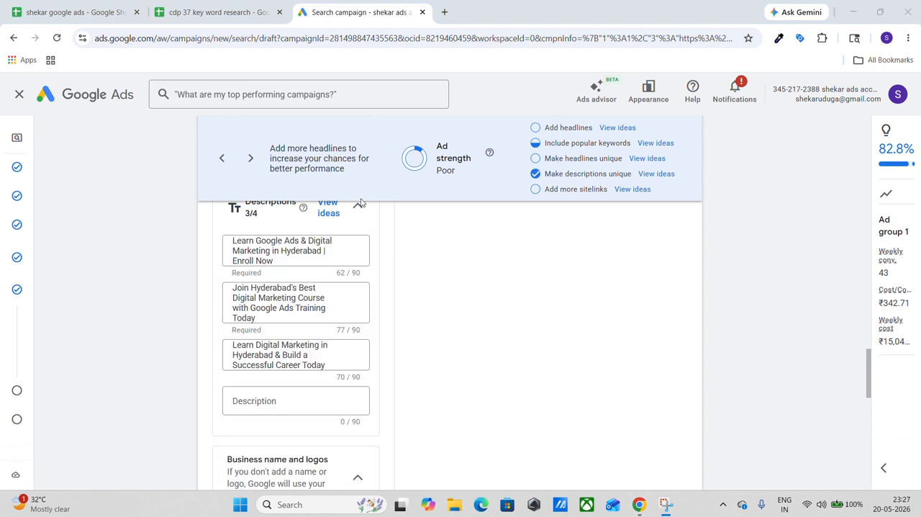
Examine how the three digital marketing descriptions appear in the ad's search result preview and in their fields.
scroll(360, 209, "up", 1)
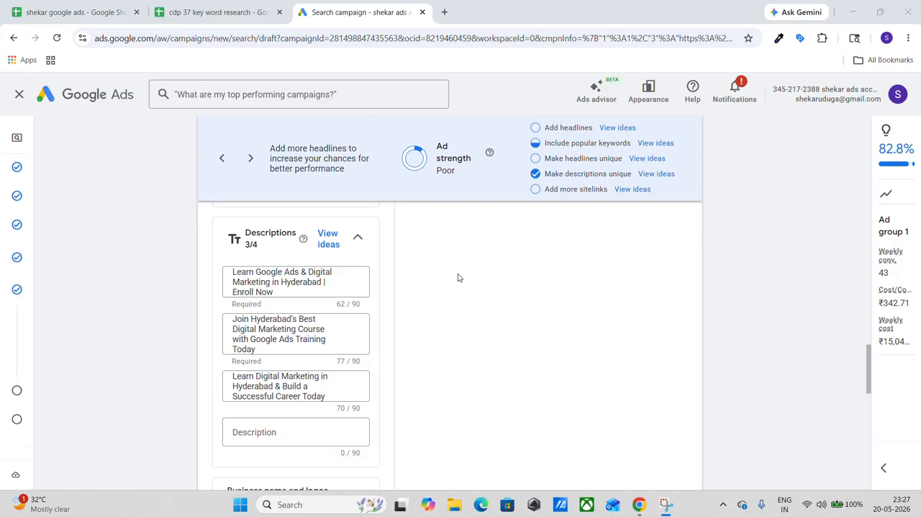
scroll(457, 278, "up", 10)
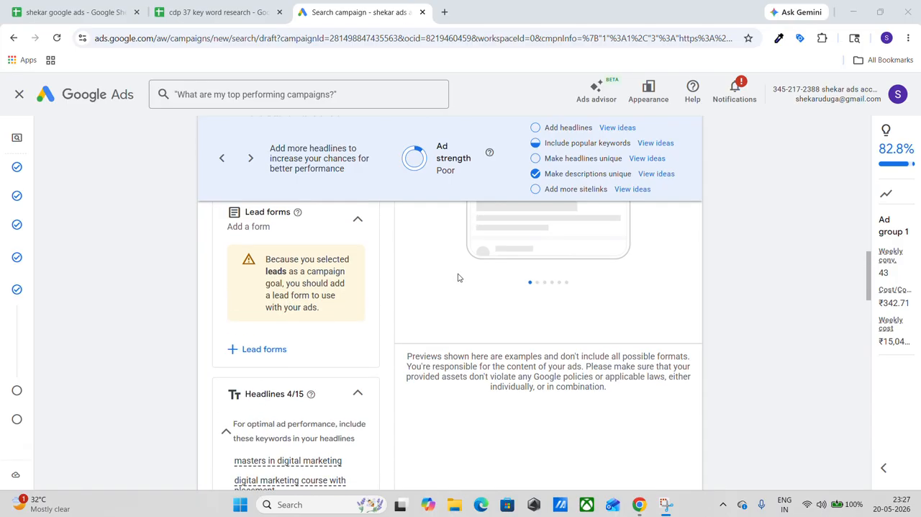
scroll(457, 278, "up", 2)
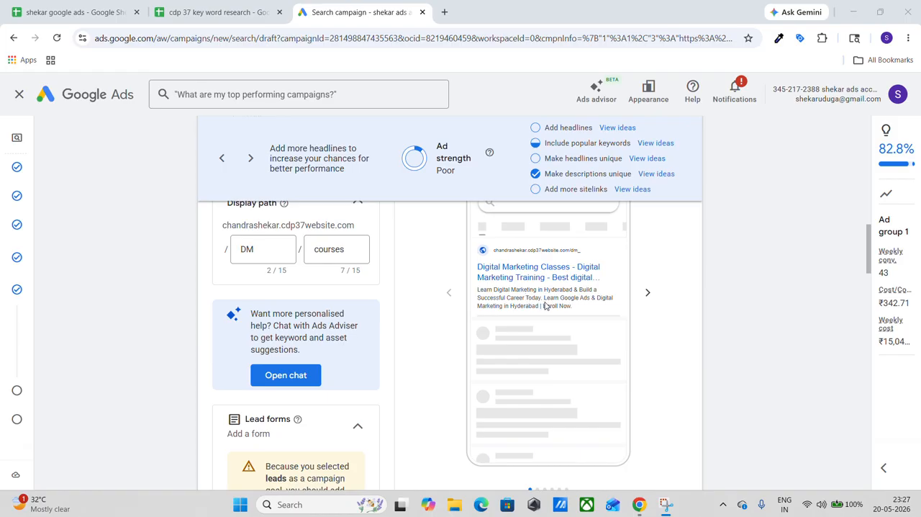
scroll(442, 324, "down", 8)
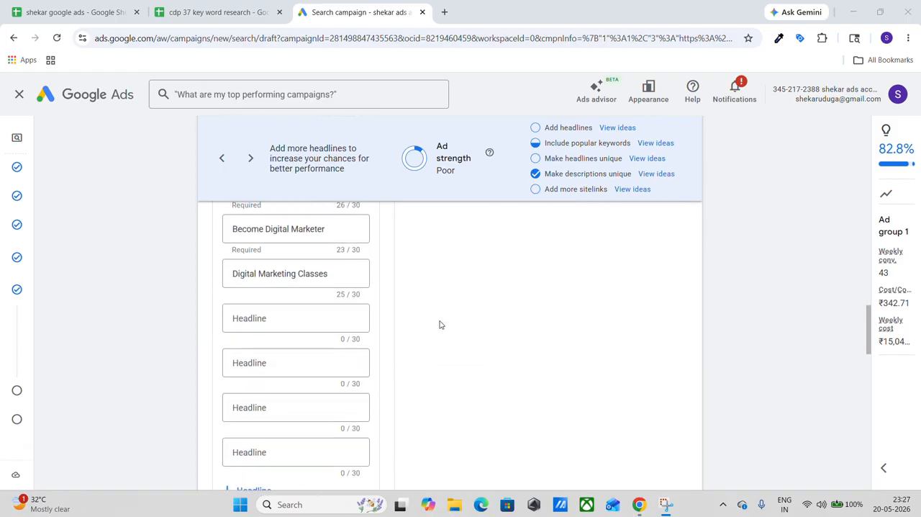
scroll(439, 323, "down", 10)
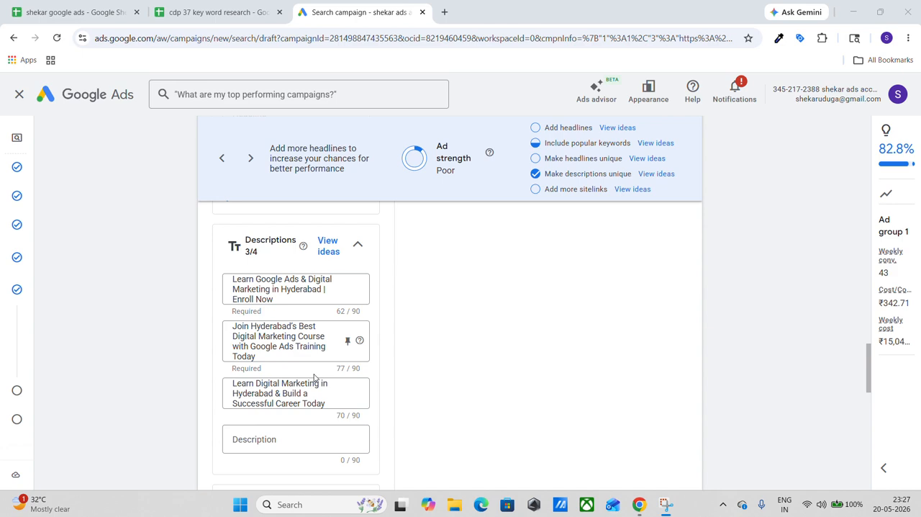
Look over the ad's business name, logo and sitelink sections, and glance back at the ChatGPT list of suggested descriptions.
scroll(314, 378, "down", 3)
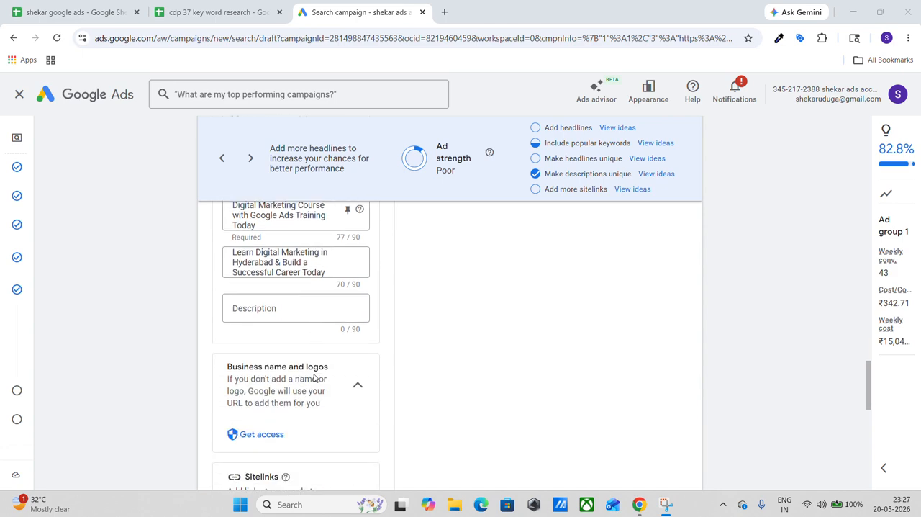
scroll(314, 378, "down", 5)
key("super+Tab")
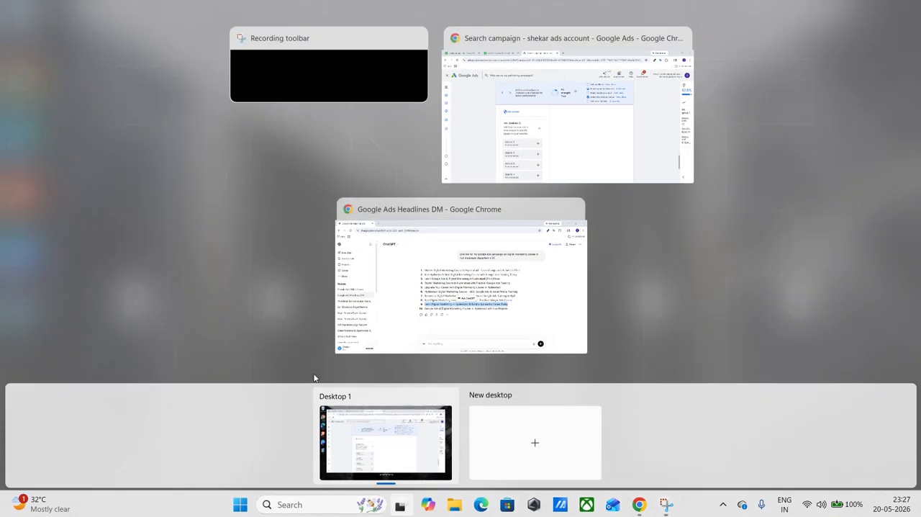
left_click(397, 284)
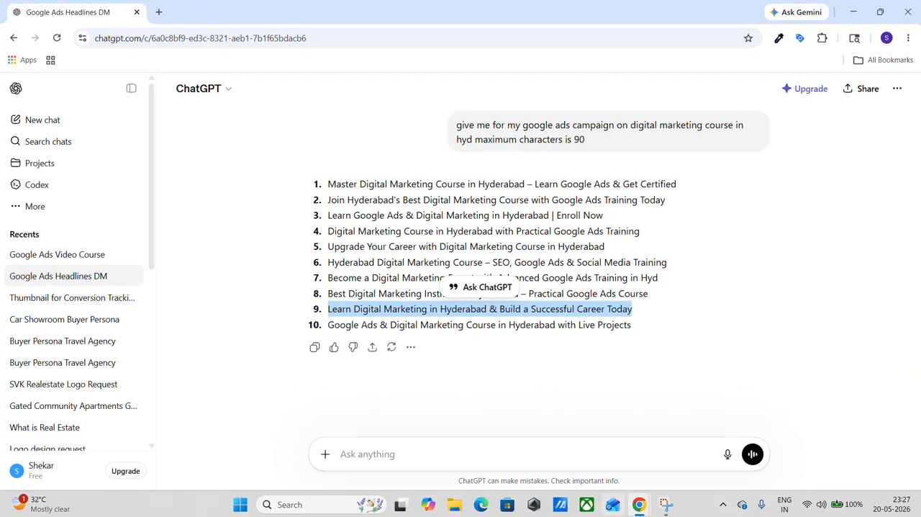
mouse_move(652, 510)
left_click(596, 426)
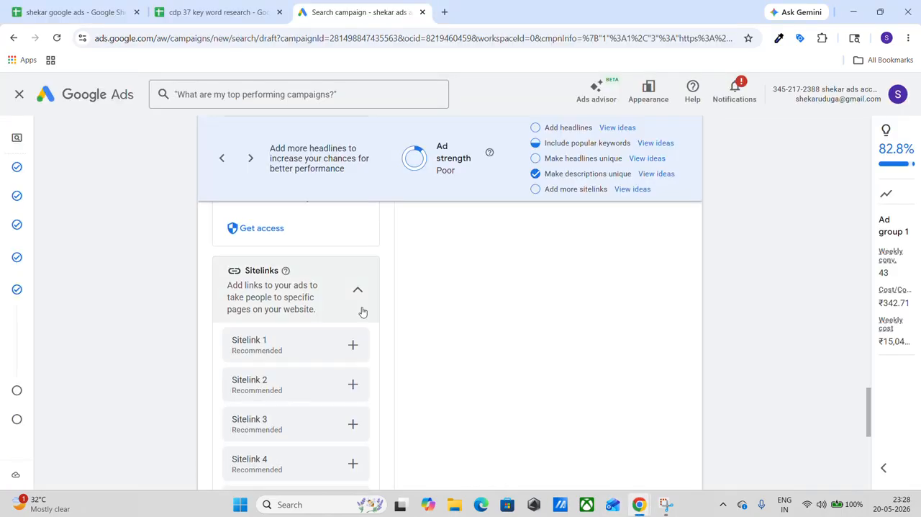
scroll(321, 271, "down", 2)
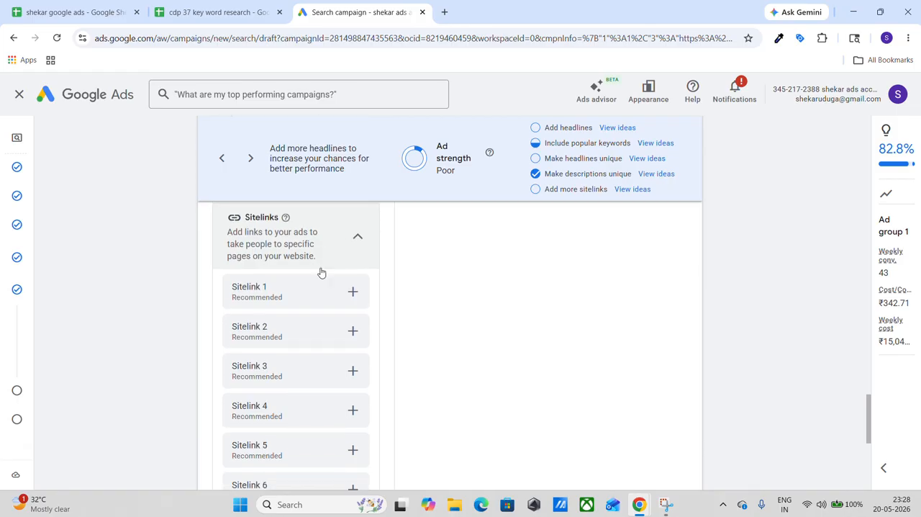
scroll(321, 270, "down", 1)
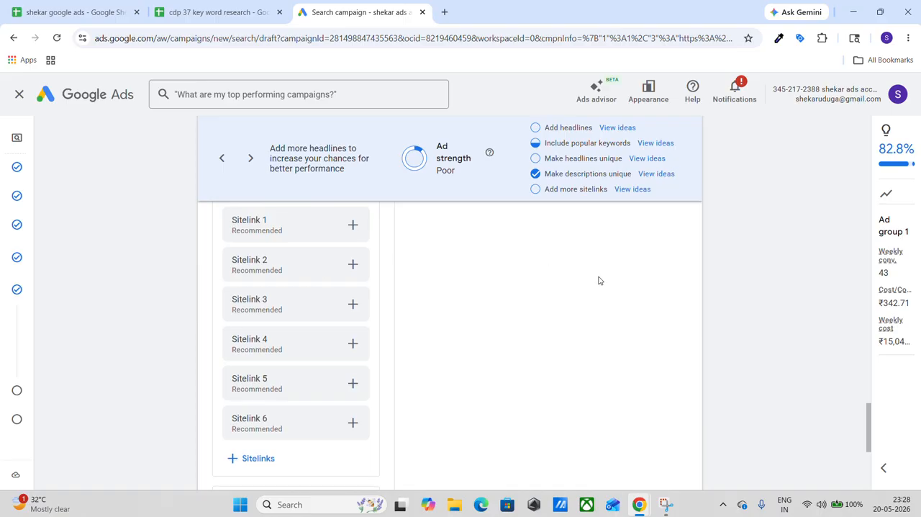
Review the ad's preview, headlines and descriptions, and continue to the campaign's budget stage without adding sitelinks or callouts.
scroll(599, 281, "up", 15)
scroll(599, 281, "up", 5)
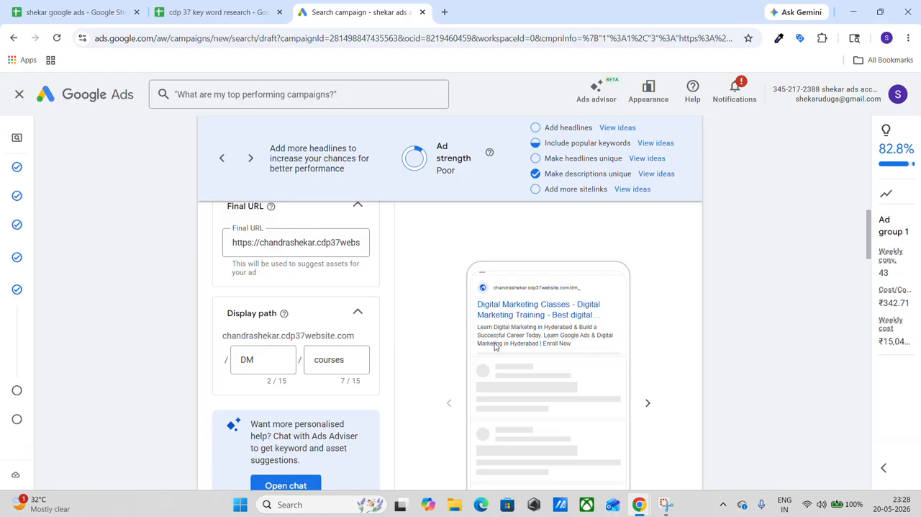
scroll(495, 342, "down", 3)
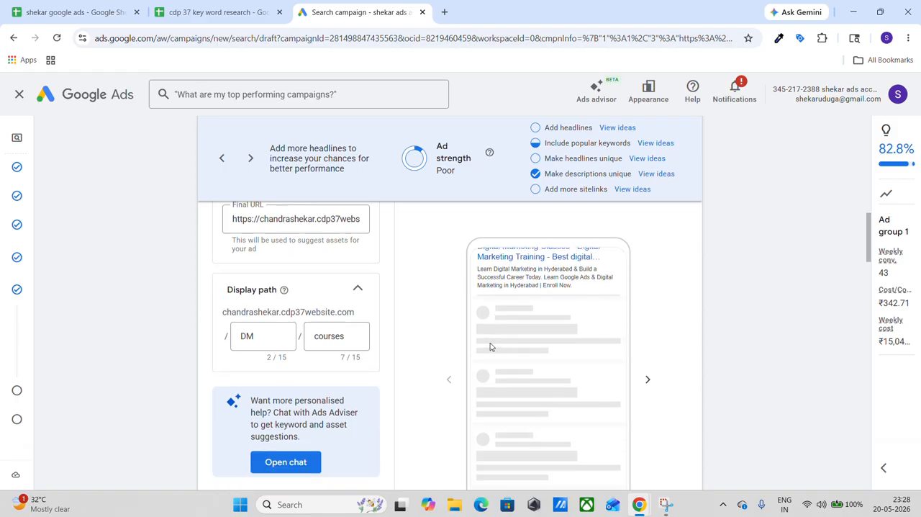
scroll(425, 348, "down", 10)
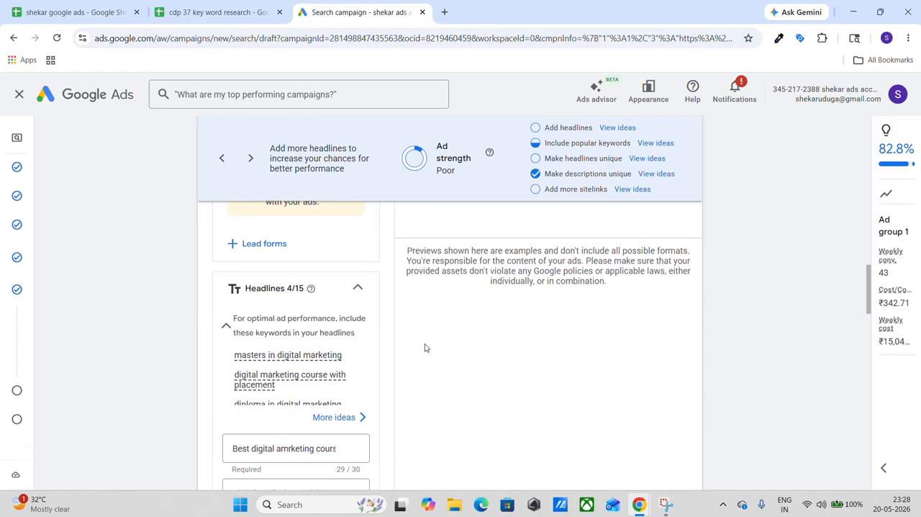
scroll(424, 347, "down", 9)
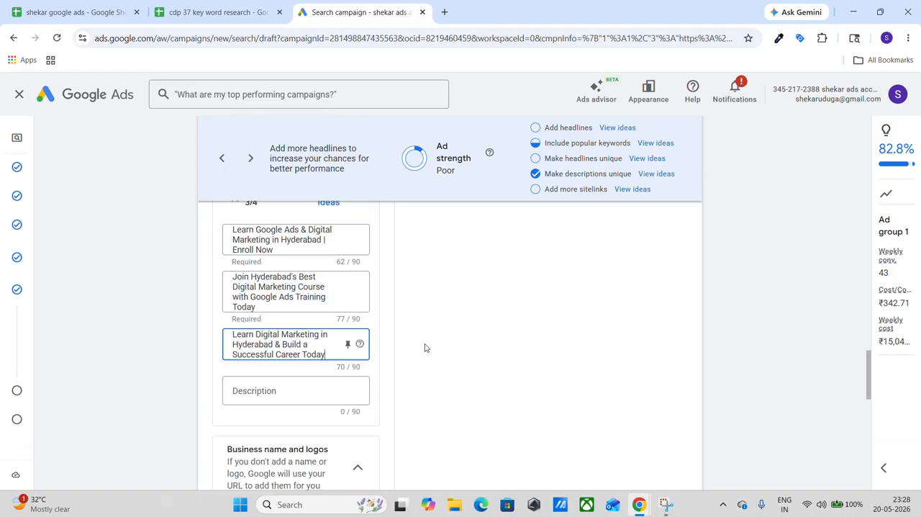
scroll(425, 347, "down", 8)
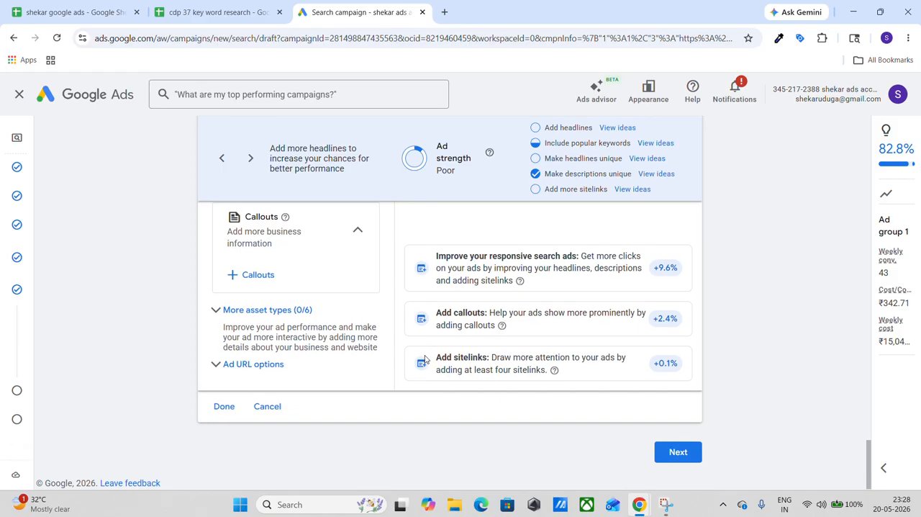
left_click(688, 456)
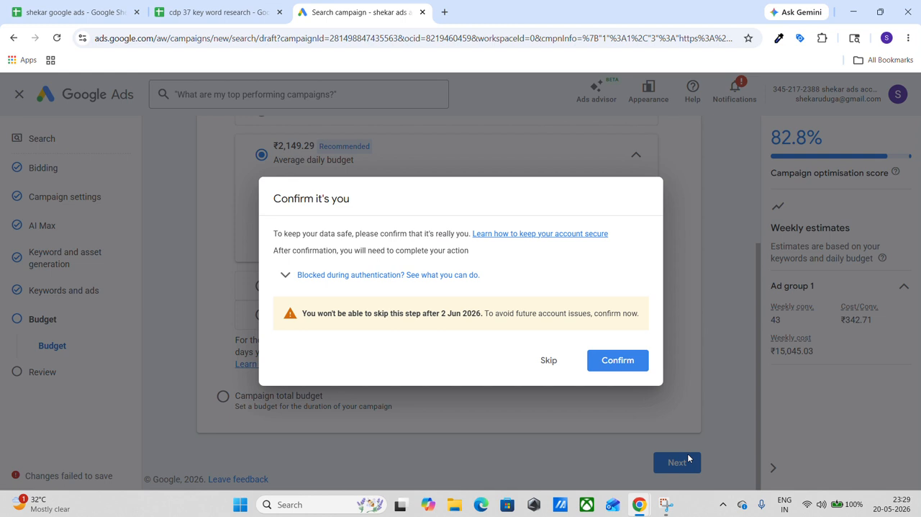
Confirm the account owner's identity with the passkey by entering the Windows Security PIN.
left_click(617, 361)
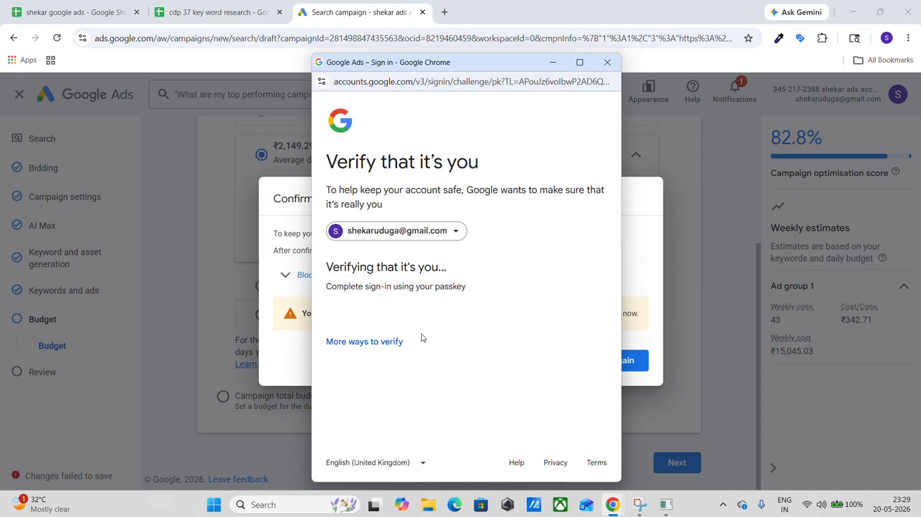
type("•")
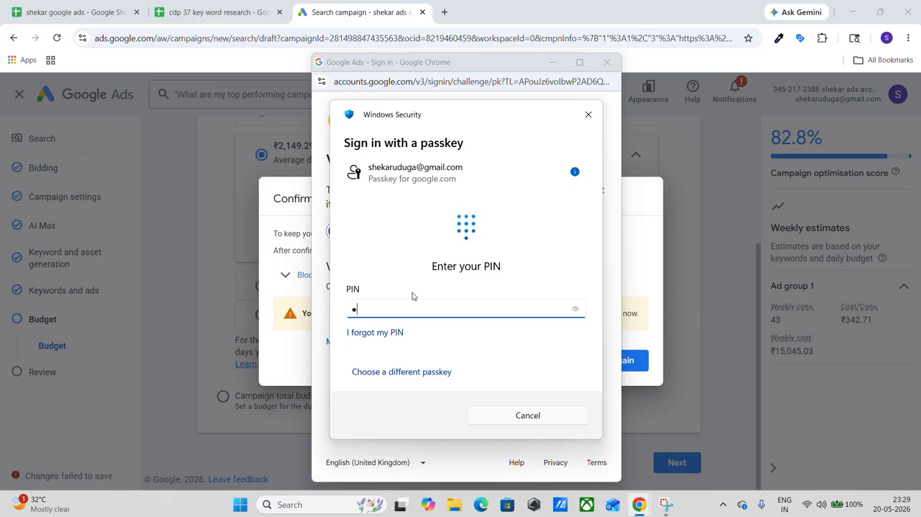
type("•••")
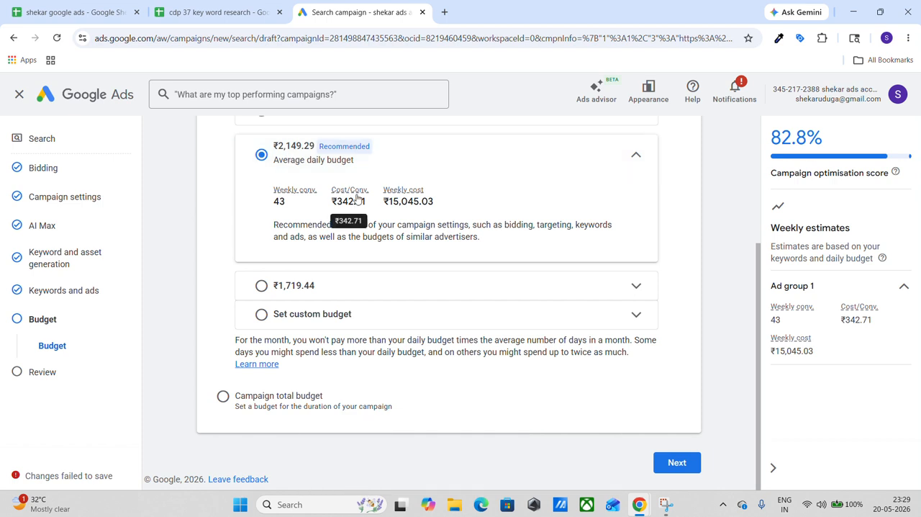
Set a custom average daily budget of ₹500 for the campaign and continue to the review stage.
left_click(325, 317)
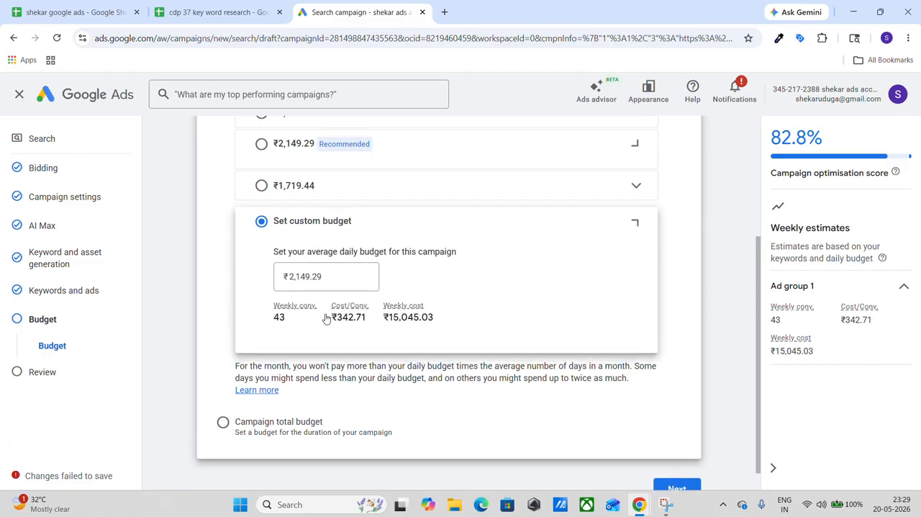
left_click(353, 268)
key("BackSpace")
key("BackSpace")
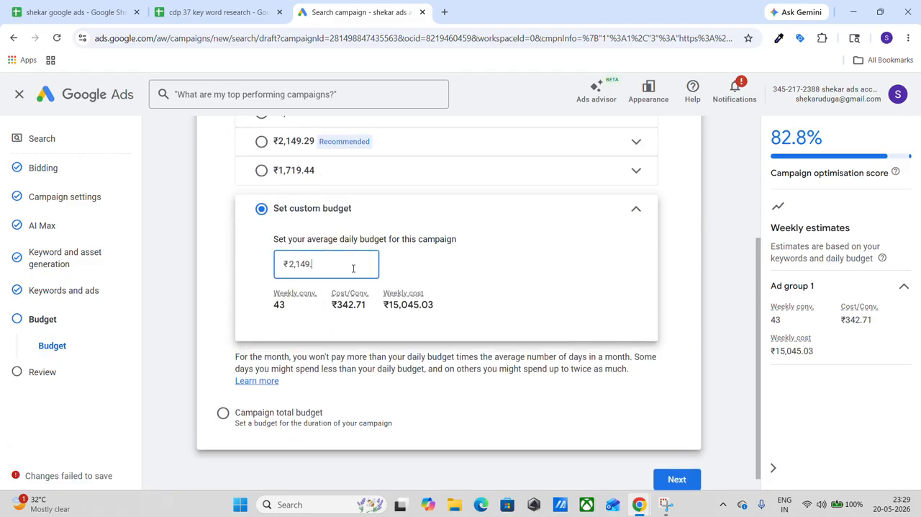
key("BackSpace")
key("BackSpace")
key("BackSpace")
key("BackSpace")
key("BackSpace")
key("BackSpace")
type("500")
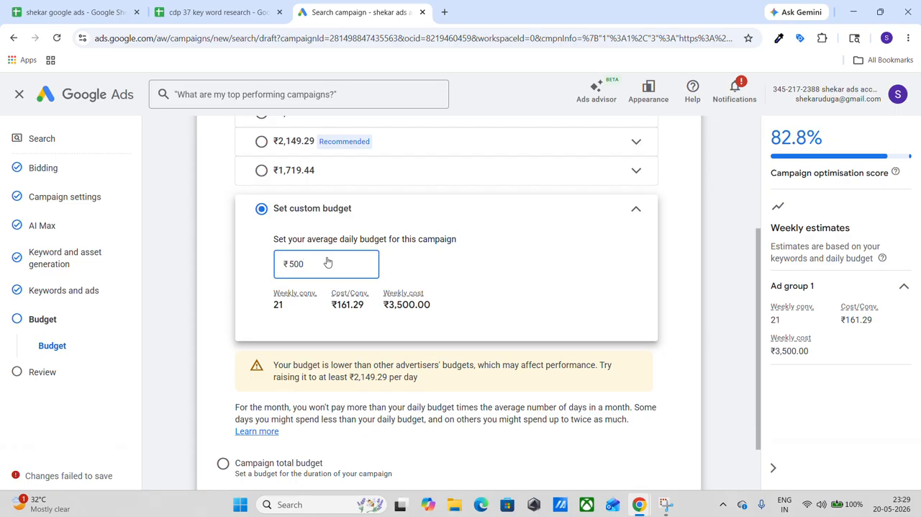
left_click(635, 211)
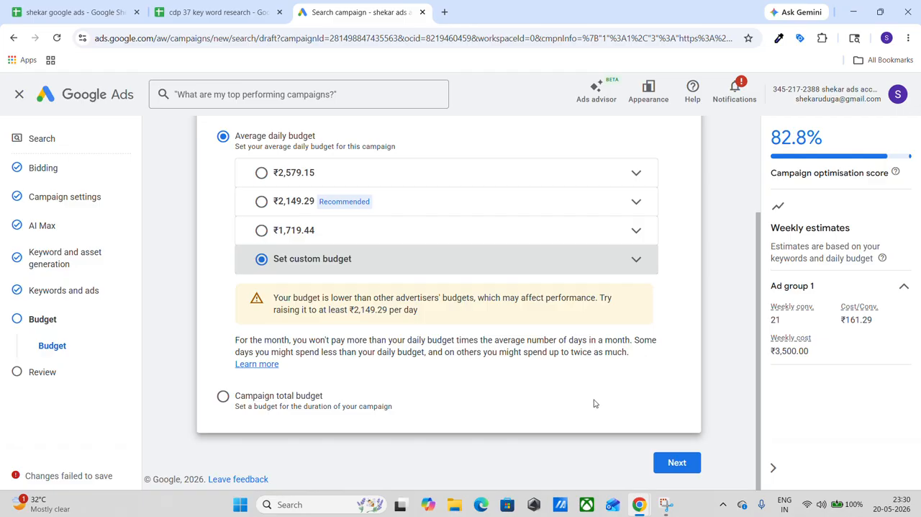
left_click(675, 462)
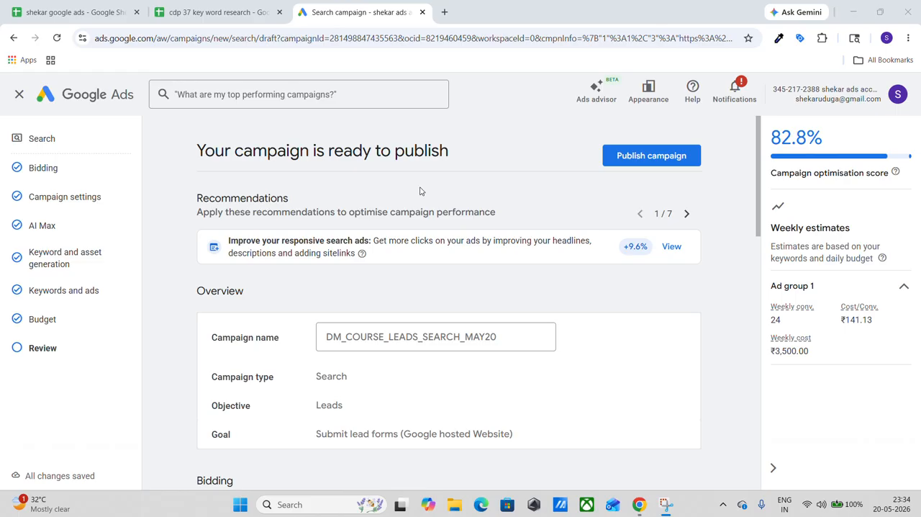
Review the campaign's summary from overview and bidding through keywords, ads and budget, and publish the campaign.
scroll(421, 191, "down", 2)
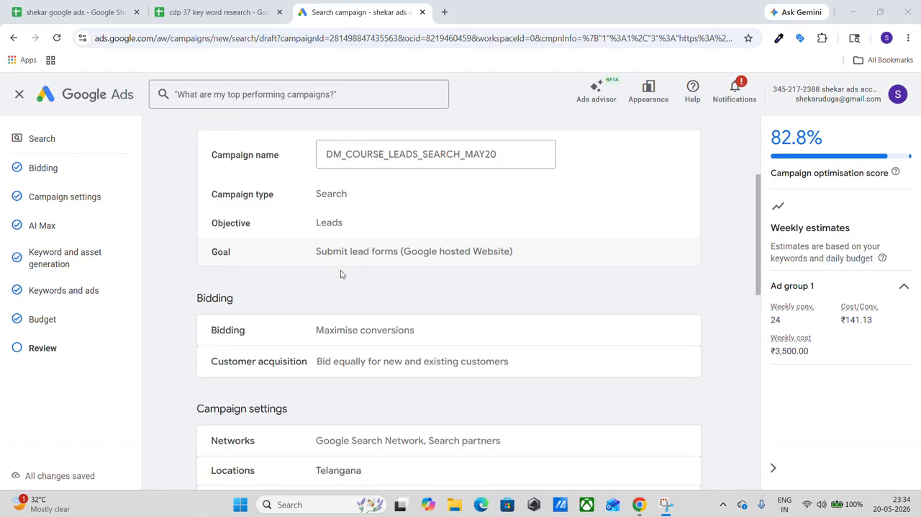
scroll(341, 273, "up", 2)
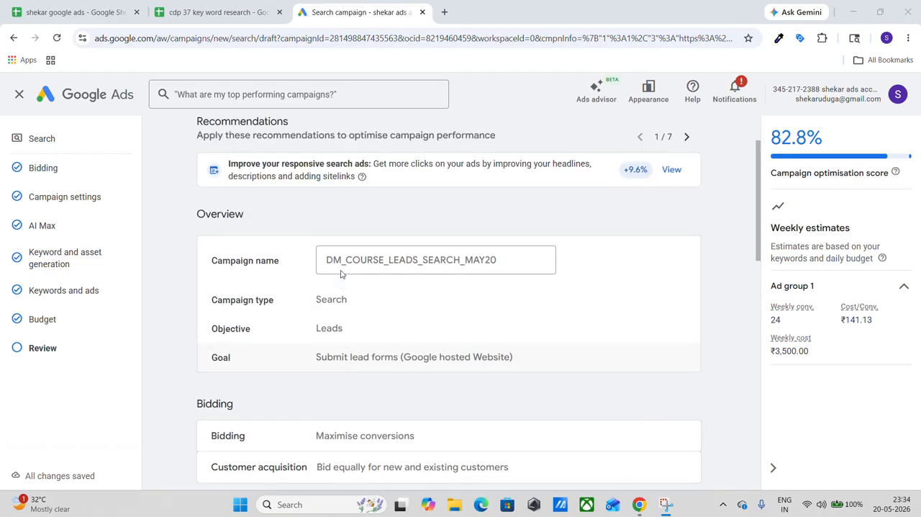
scroll(342, 274, "up", 1)
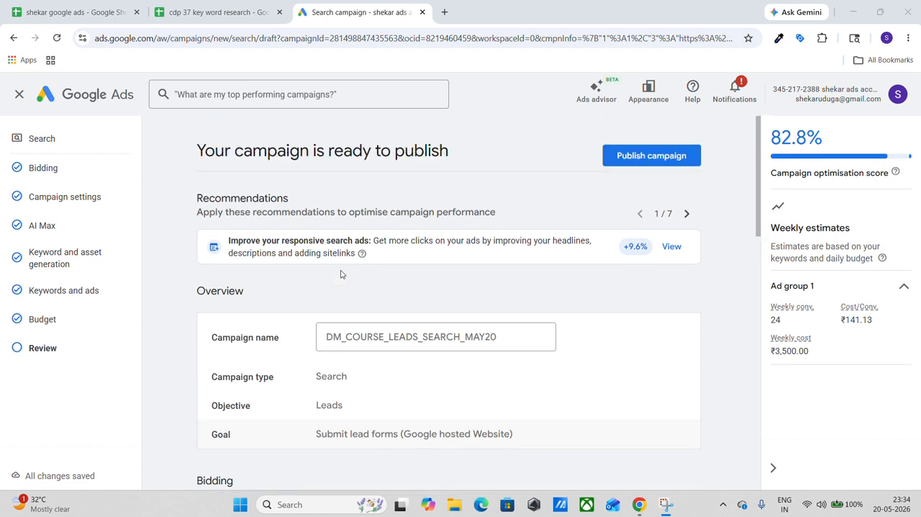
scroll(342, 273, "down", 5)
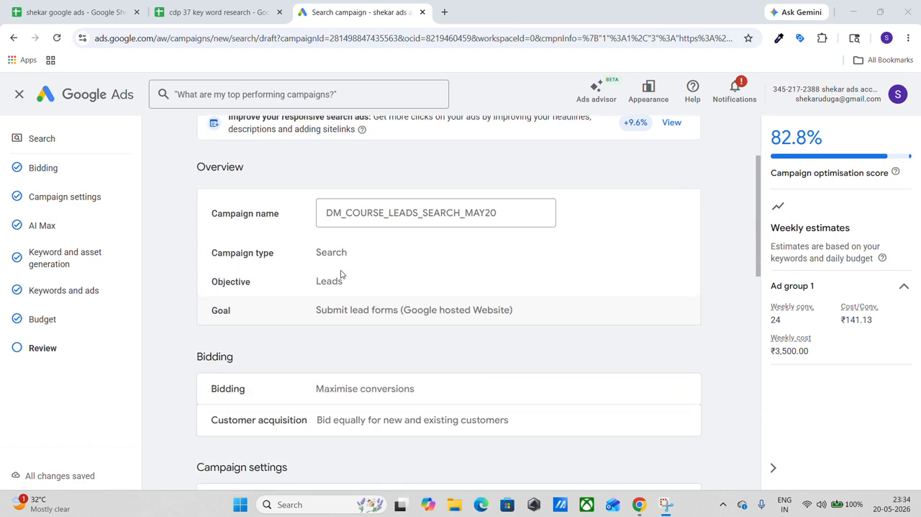
scroll(342, 273, "down", 6)
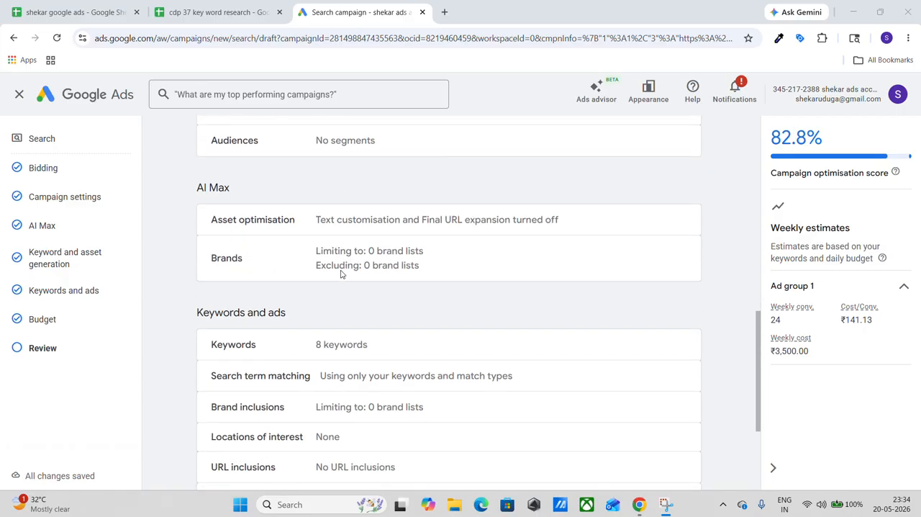
scroll(342, 273, "down", 1)
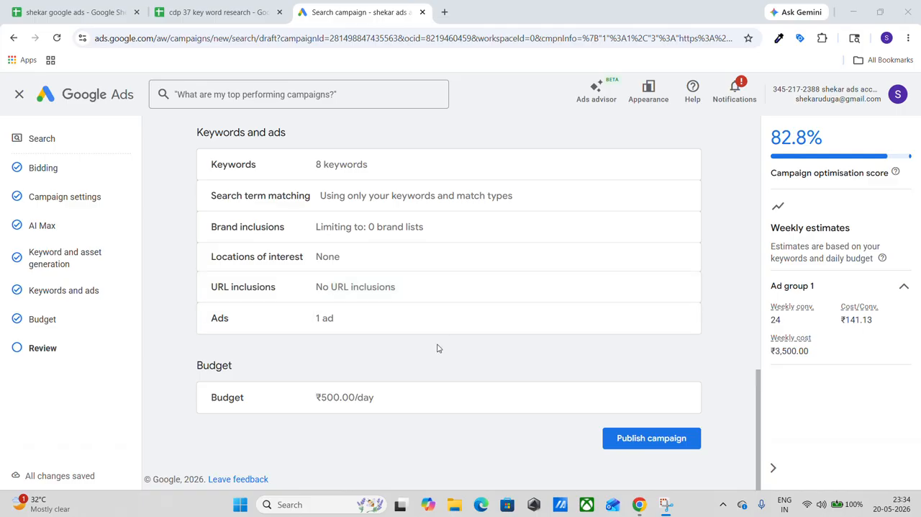
left_click(633, 440)
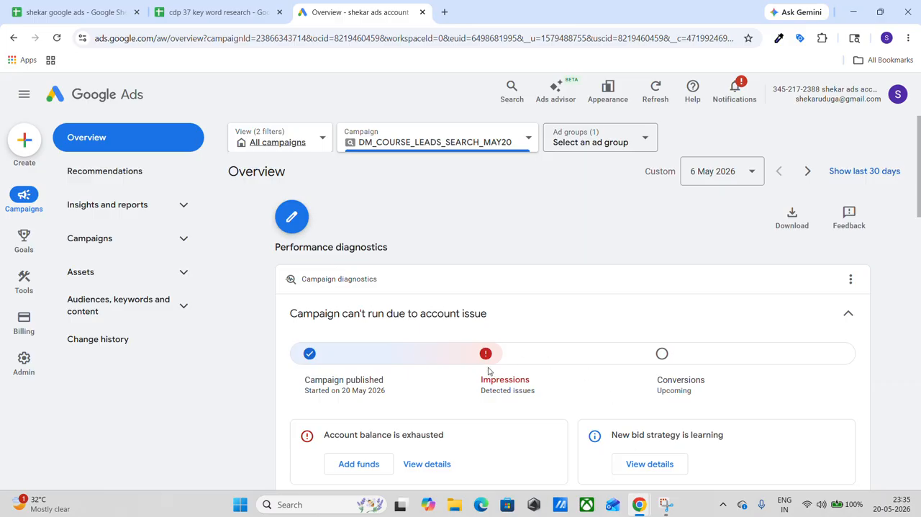
Examine the published campaign's overview, including its diagnostics, performance summary, keywords, ad and targeted location.
scroll(488, 371, "down", 1)
scroll(487, 371, "down", 6)
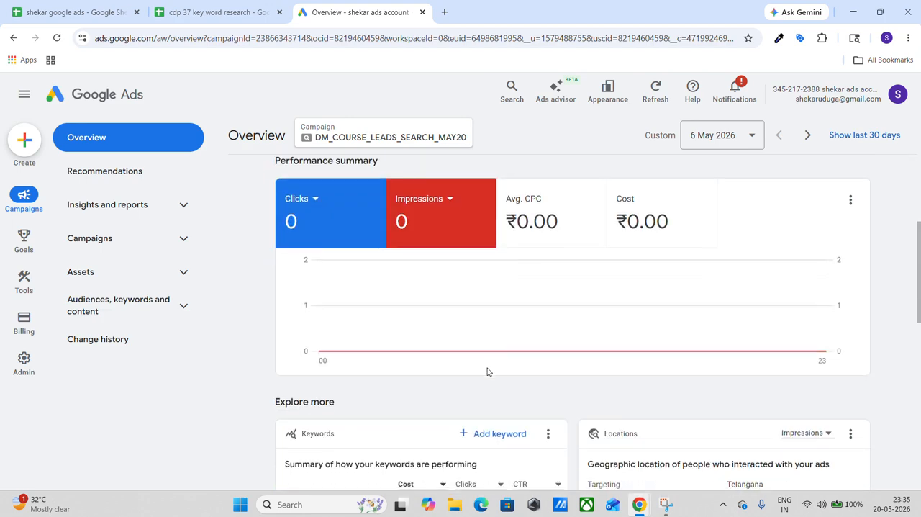
scroll(487, 372, "down", 2)
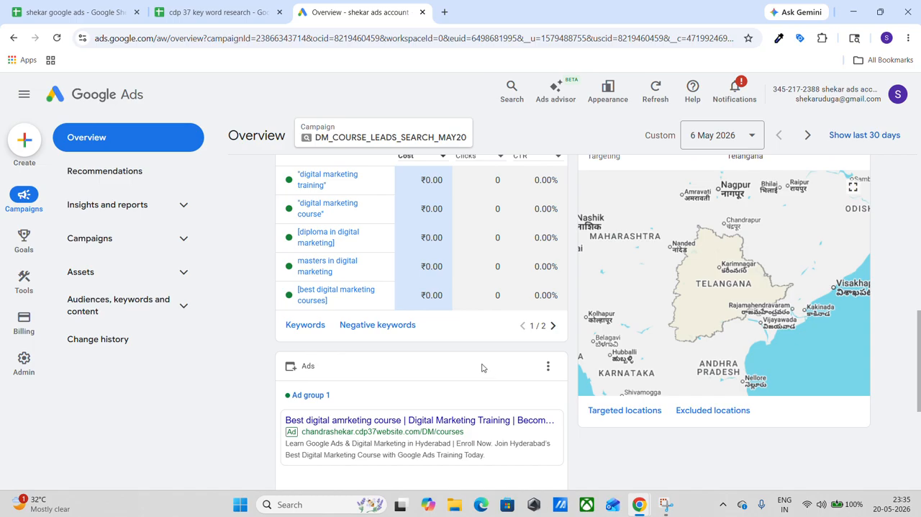
scroll(378, 266, "up", 10)
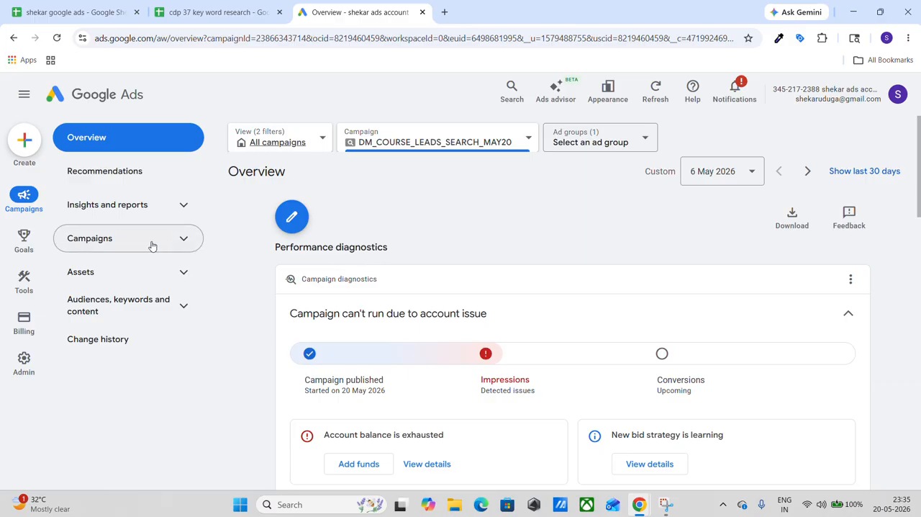
Find DM_COURSE_LEADS_SEARCH_MAY20 in the campaigns table and open its ad groups.
left_click(118, 242)
left_click(113, 273)
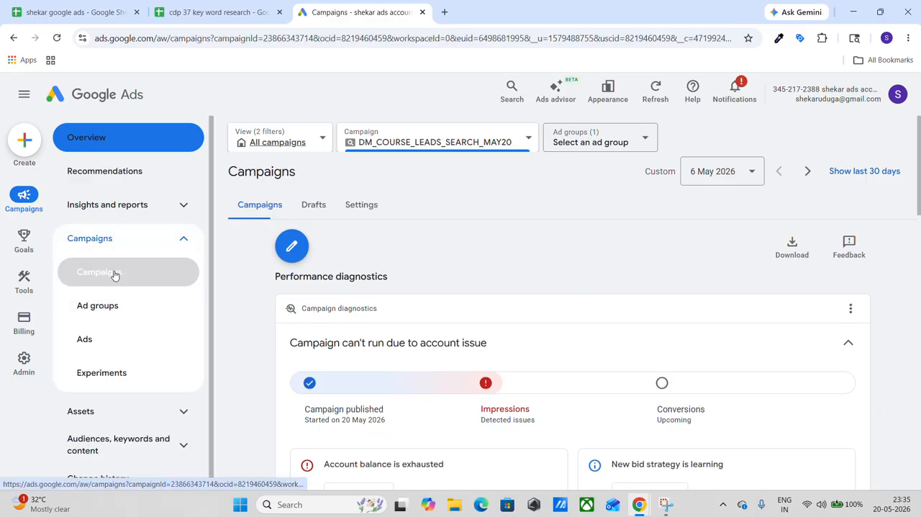
mouse_move(311, 282)
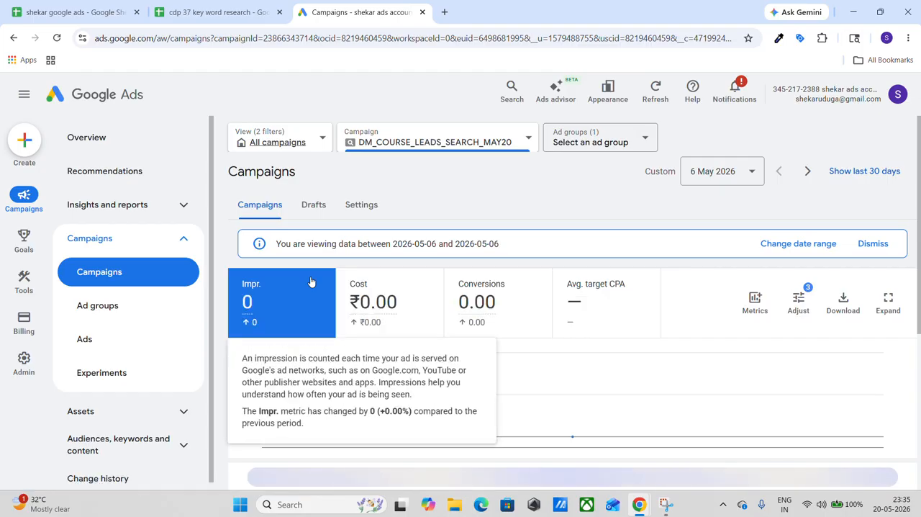
scroll(311, 281, "down", 1)
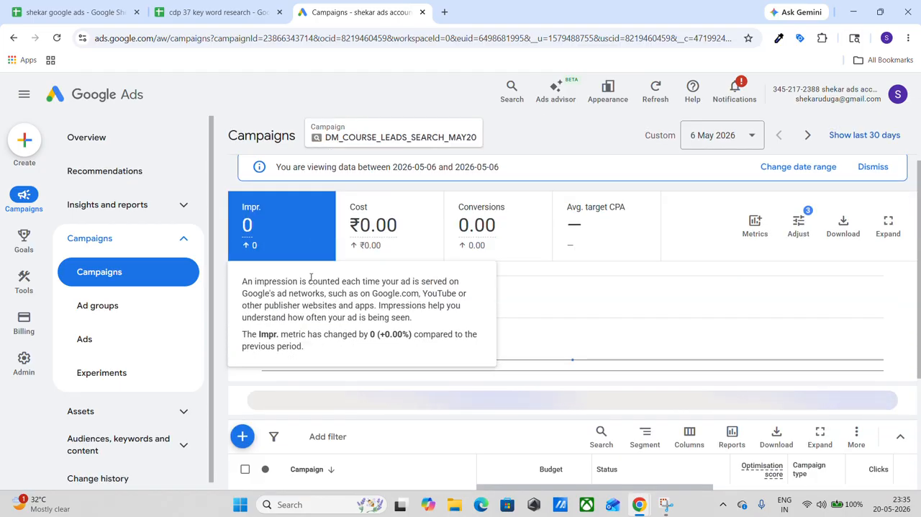
scroll(365, 383, "down", 3)
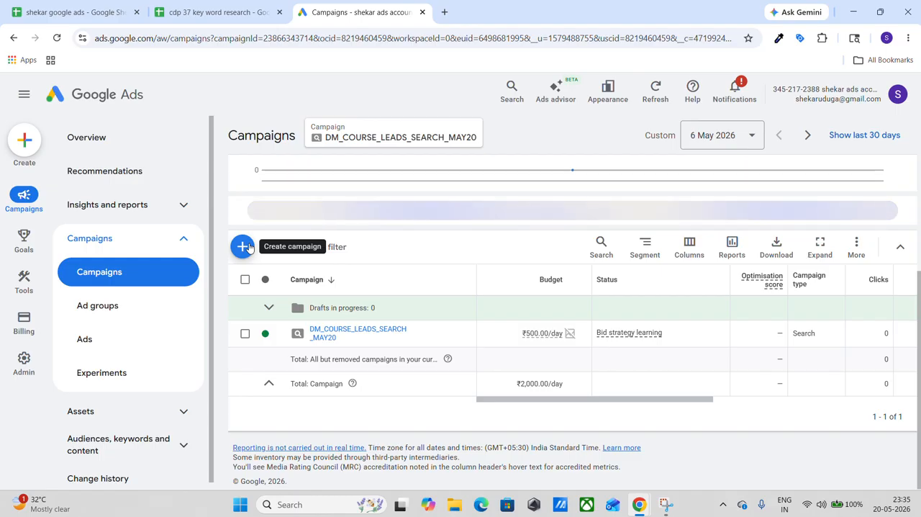
left_click(340, 334)
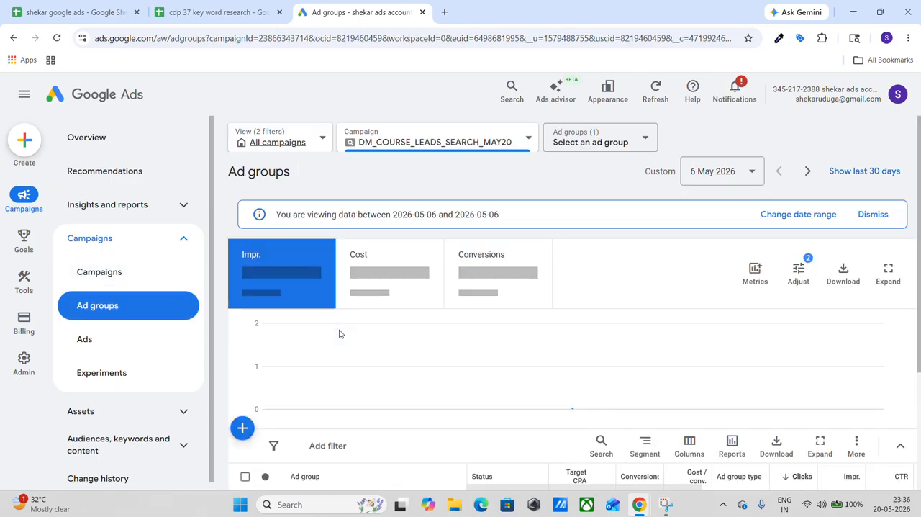
Rename the campaign's only ad group as "dm course" and save the name.
scroll(339, 333, "down", 3)
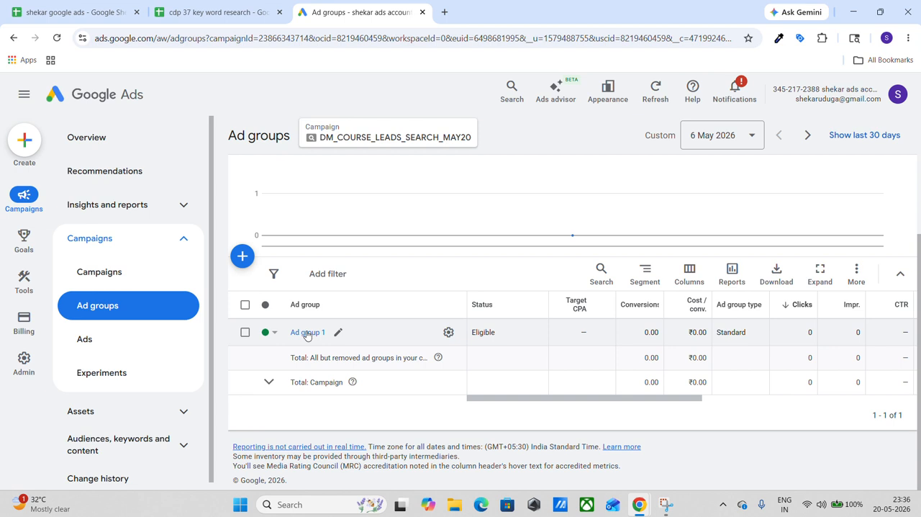
left_click(338, 333)
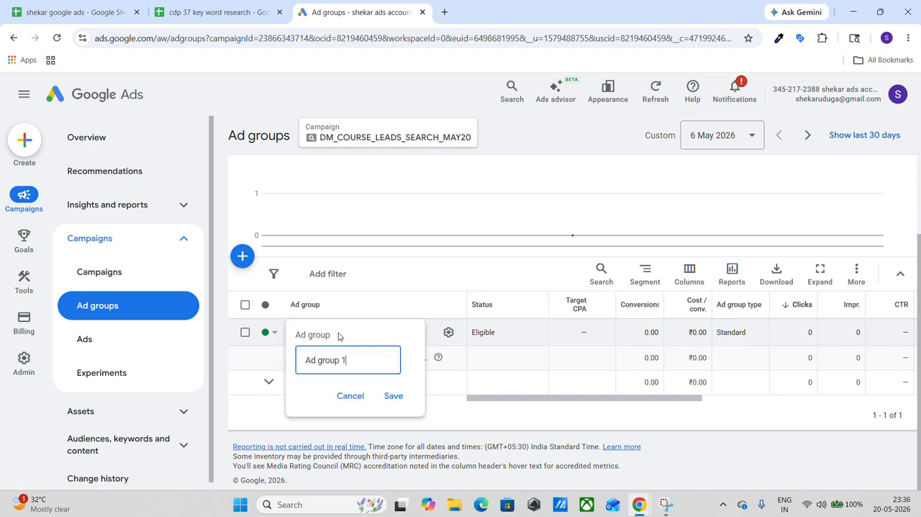
key("BackSpace")
key("BackSpace")
key("BackSpace")
key("BackSpace")
key("BackSpace")
key("BackSpace")
key("BackSpace")
key("BackSpace")
key("BackSpace")
key("BackSpace")
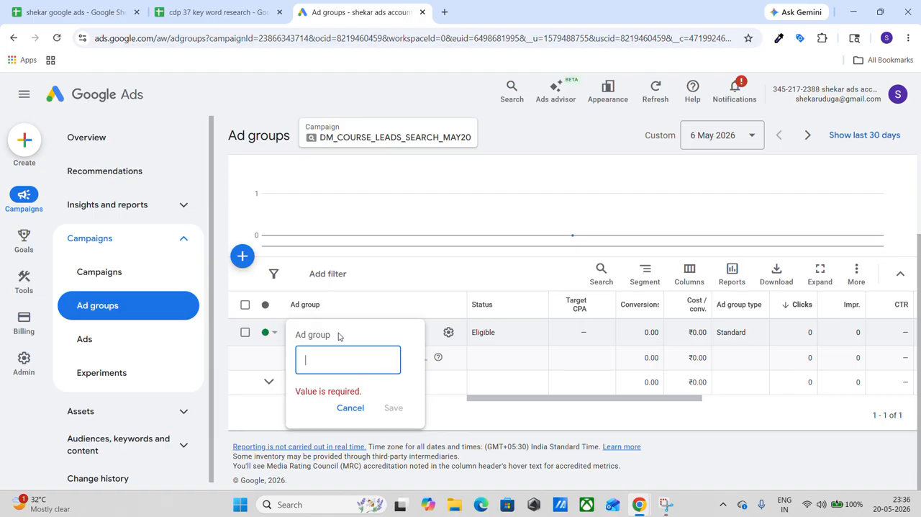
type("dm cours")
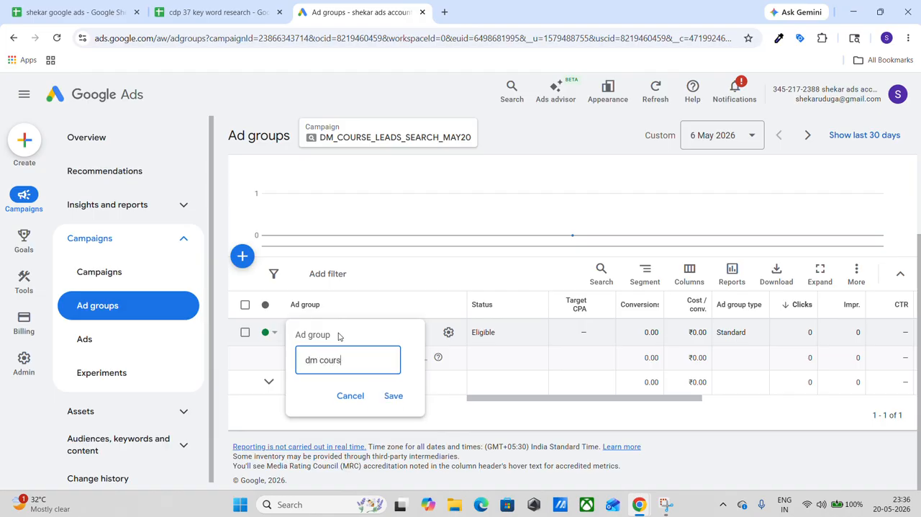
type("e")
left_click(392, 397)
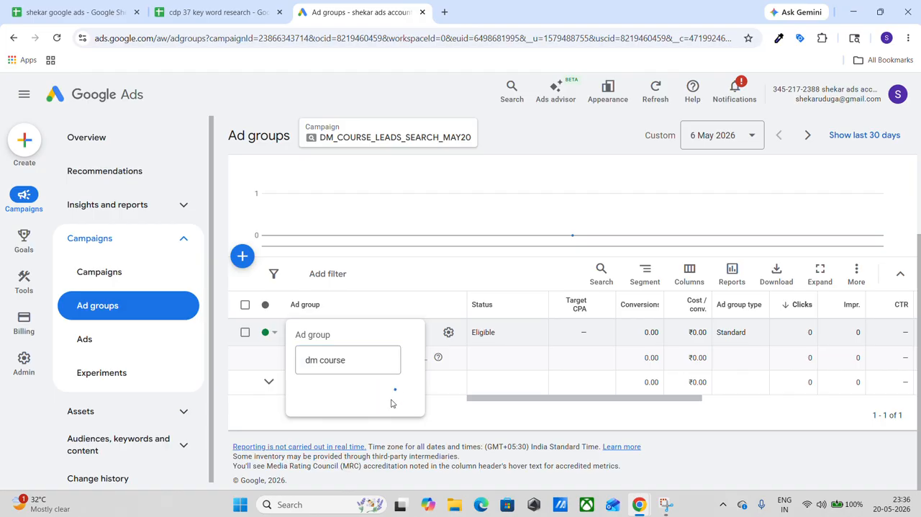
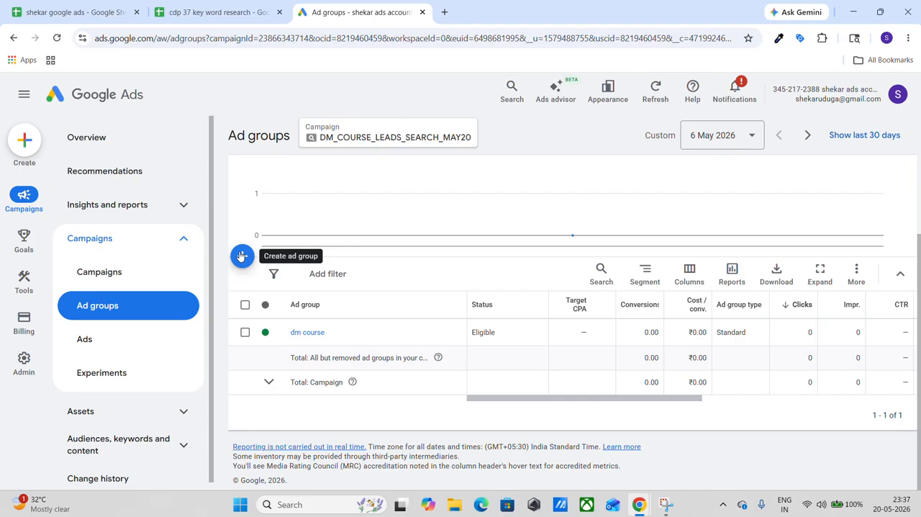
Start a new ad group in the DM_COURSE_LEADS_SEARCH_MAY20 campaign with the Standard type.
left_click(241, 256)
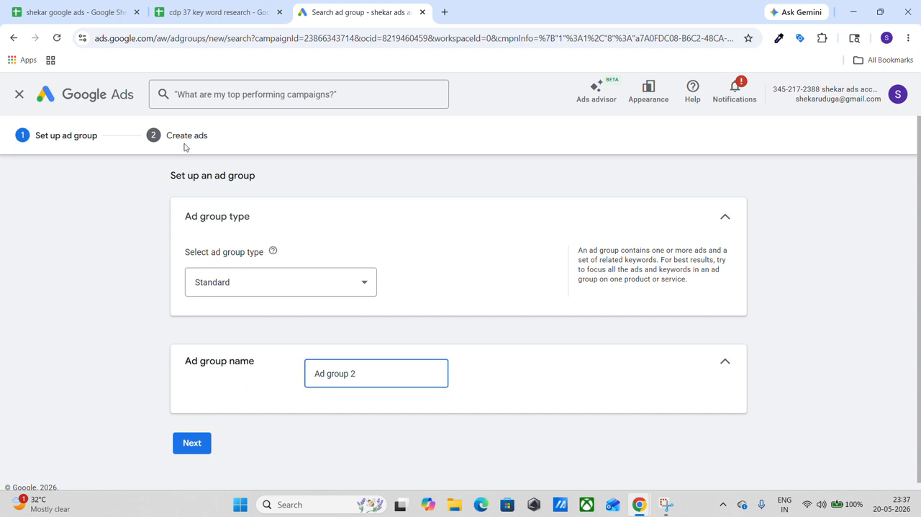
left_click(282, 284)
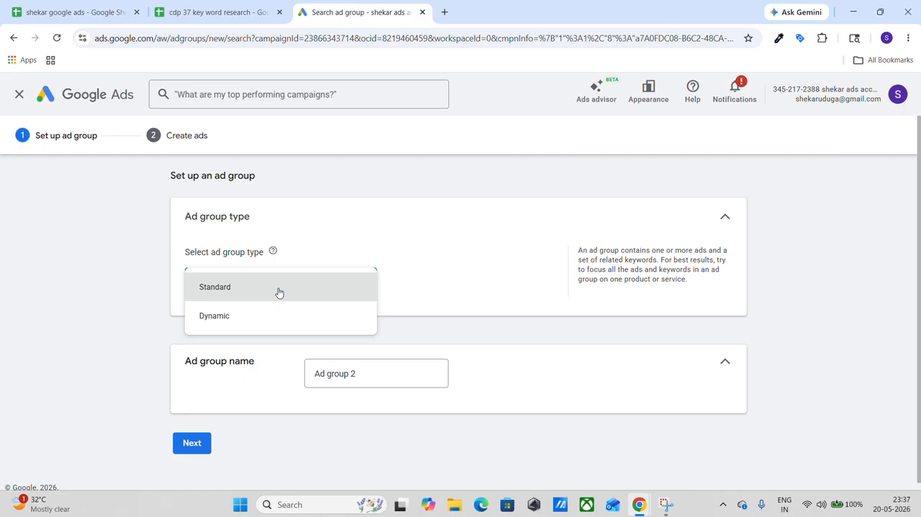
left_click(280, 288)
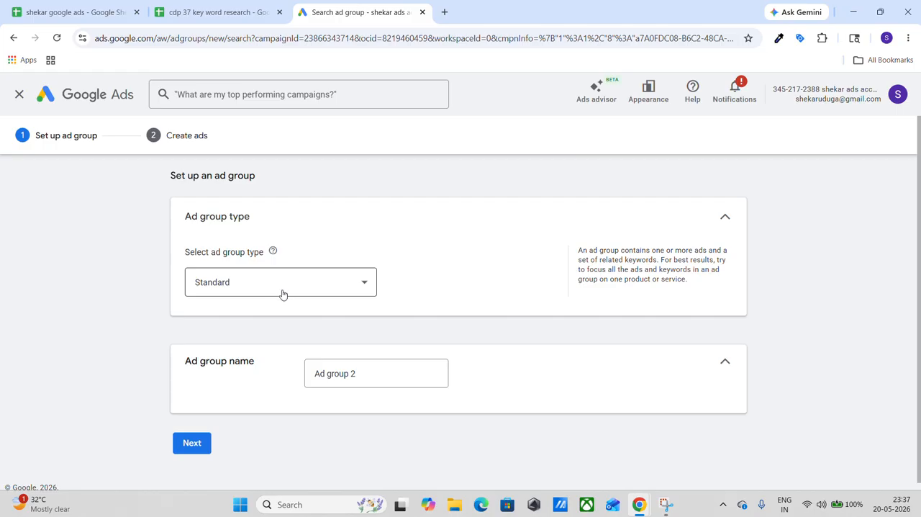
Name the new ad group "dm course 2" and continue to creating its ads.
left_click(365, 376)
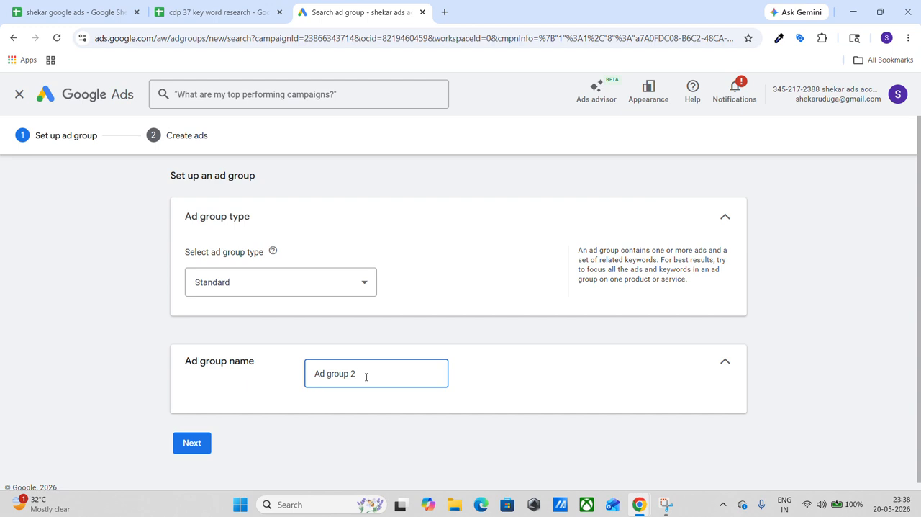
key("BackSpace")
key("BackSpace")
key("BackSpace")
key("BackSpace")
key("BackSpace")
key("BackSpace")
key("BackSpace")
key("BackSpace")
key("BackSpace")
key("BackSpace")
type("dm course 2")
left_click(191, 442)
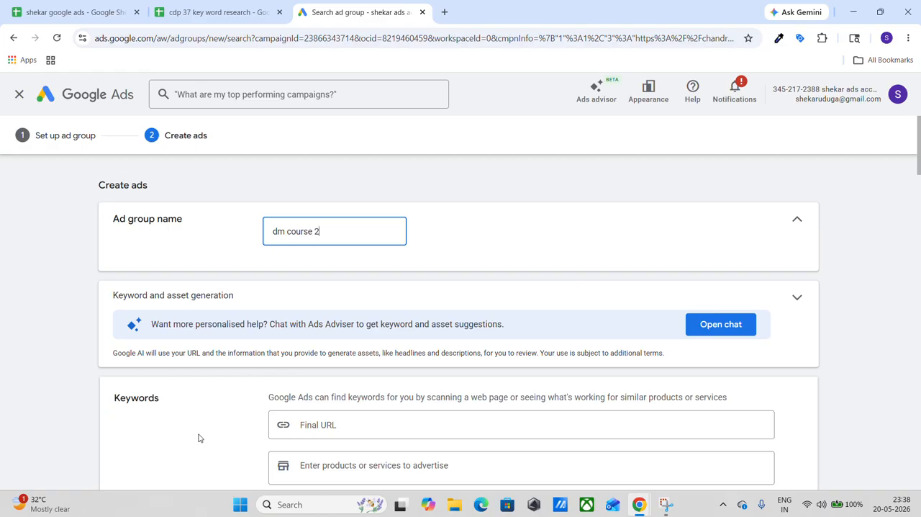
Delete all the prefilled real estate keywords from the ad group's keyword list.
scroll(199, 437, "down", 4)
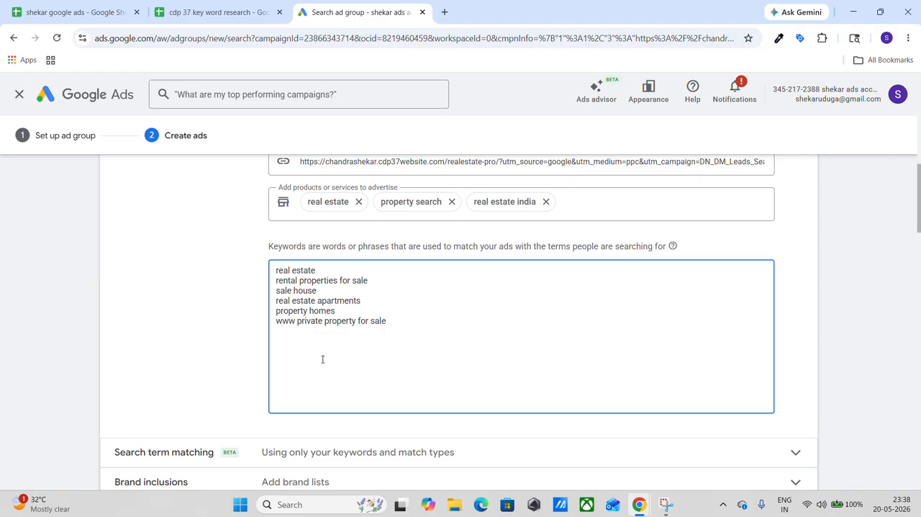
scroll(323, 360, "up", 1)
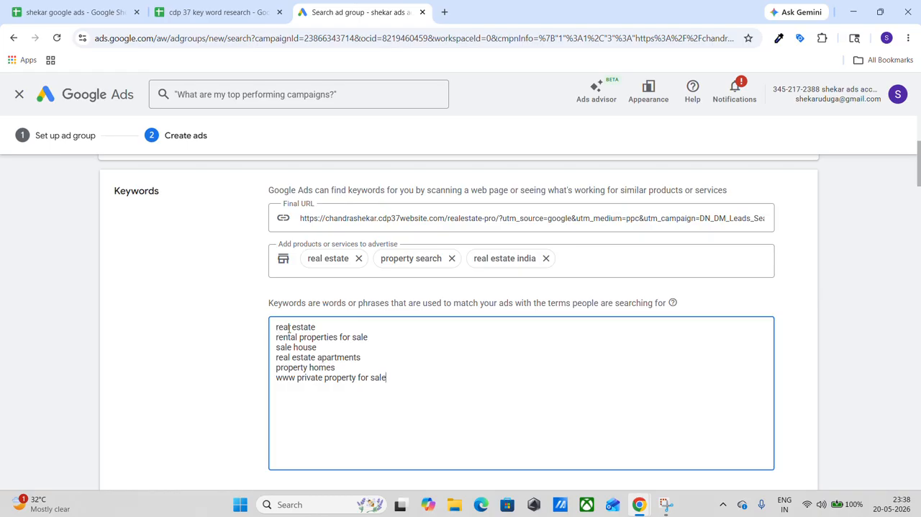
left_click_drag(276, 327, 417, 405)
key("BackSpace")
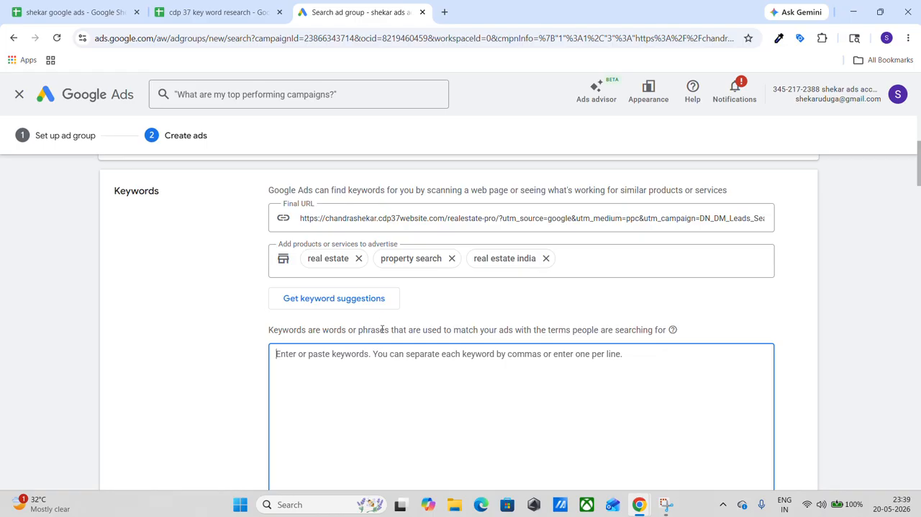
Remove the products real estate, property search and real estate india, and clear the final URL in the Keywords section.
scroll(382, 329, "up", 1)
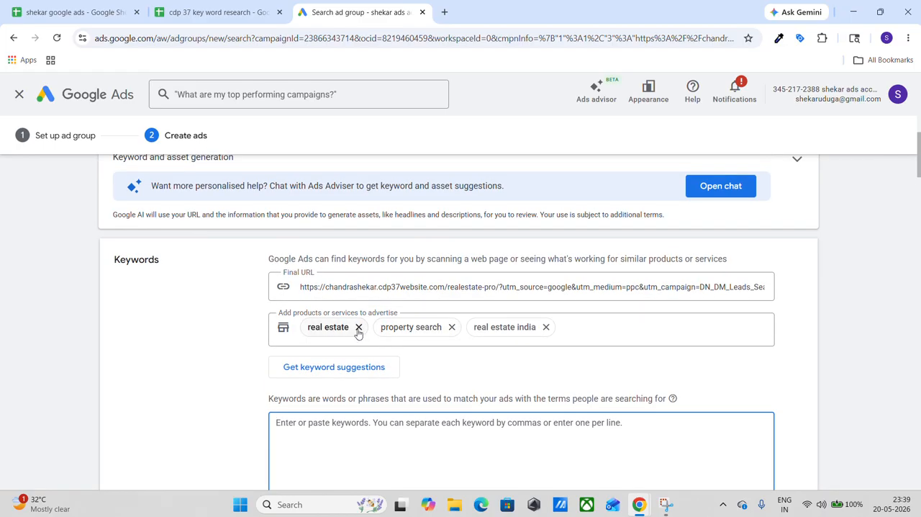
left_click(359, 327)
left_click(380, 327)
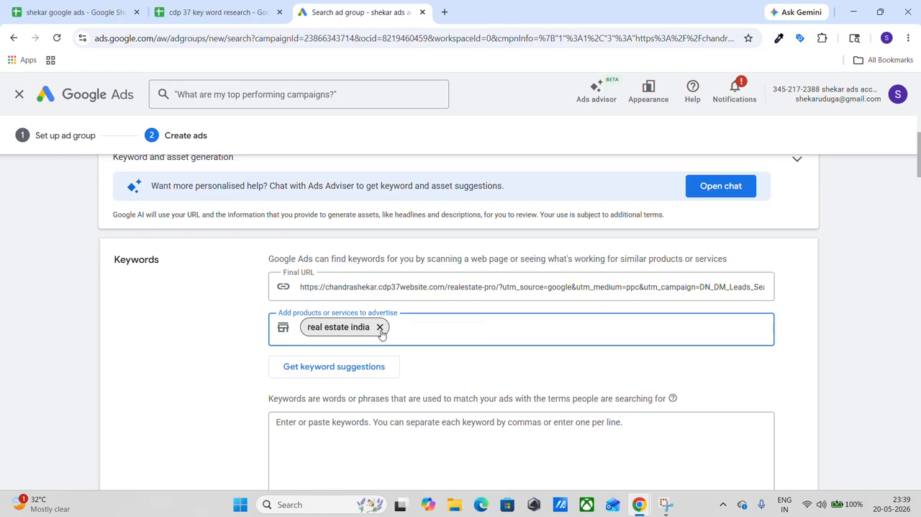
left_click(380, 328)
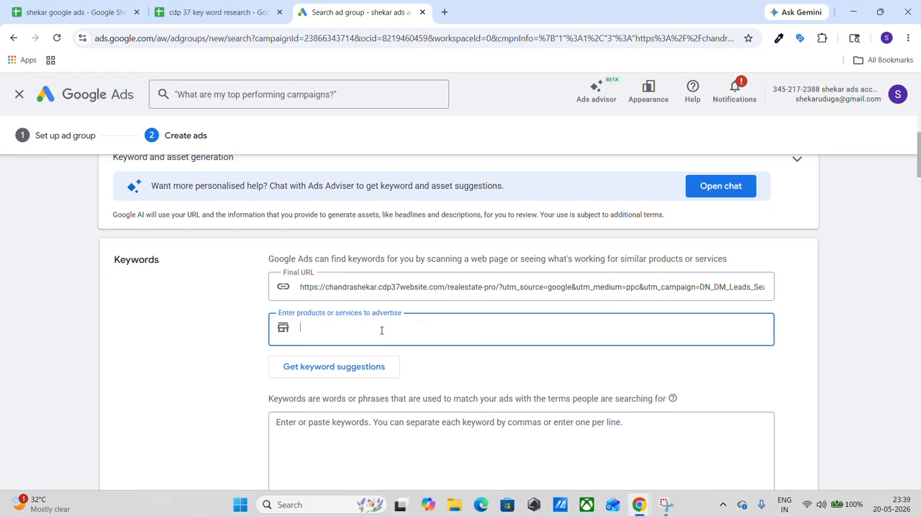
left_click(330, 287)
key("ctrl+a")
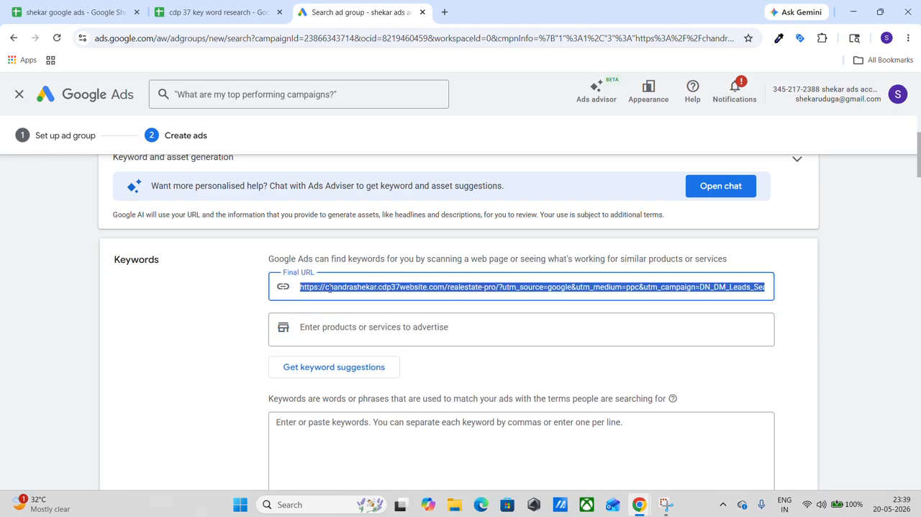
key("BackSpace")
Paste the eight copied digital marketing keywords, from "Digital Marketing Course" to "Google Ads Training Hyd", into the empty keyword list.
scroll(330, 288, "down", 2)
left_click(330, 288)
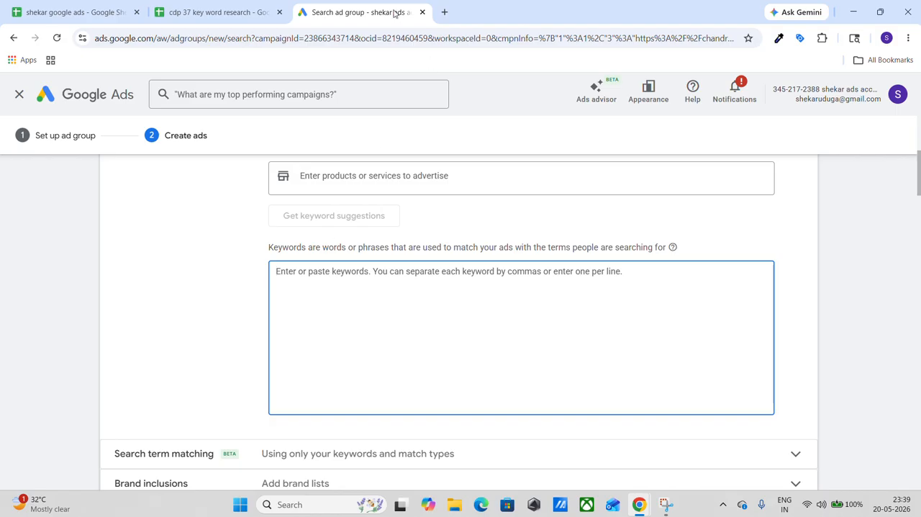
type("Digital Marketing Course Best Digital Marketing Hyd Learn Google Ads in Hyd SEO & Ads Training Hyderabad Join Digital Marketing Now Digital Marketing Classes Top Marketing Course Hyd Google Ads Training Hyd")
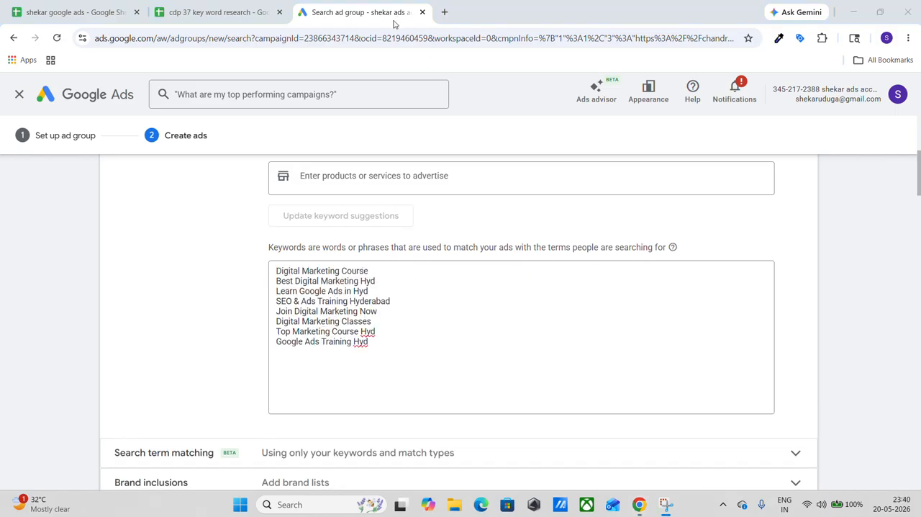
Make Digital Marketing Course, Best Digital Marketing Hyd and Learn Google Ads in Hyd phrase match keywords by enclosing each in double quotes.
left_click(371, 272)
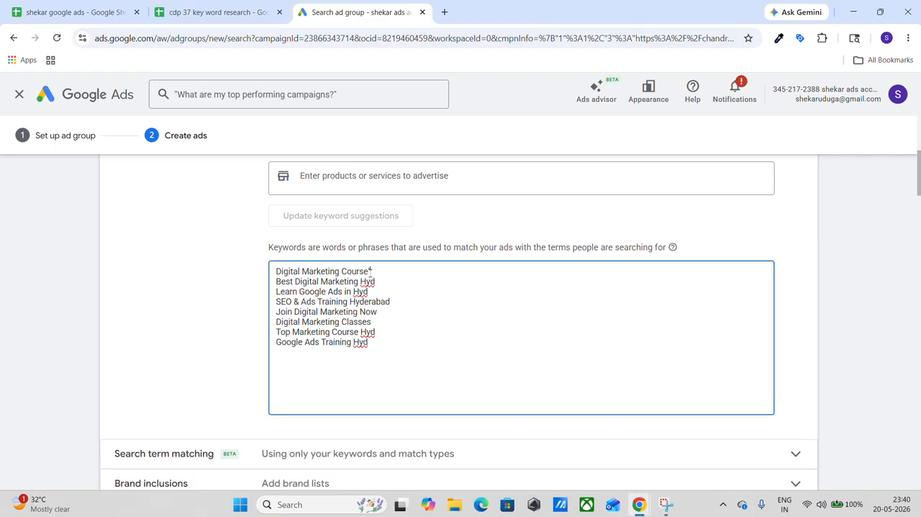
type("\"")
left_click(277, 272)
type("\"")
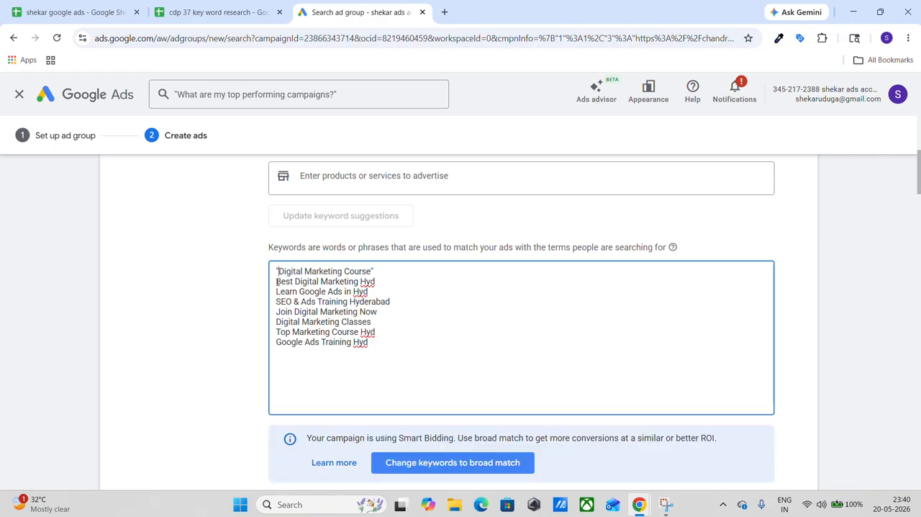
left_click(276, 281)
type("\"")
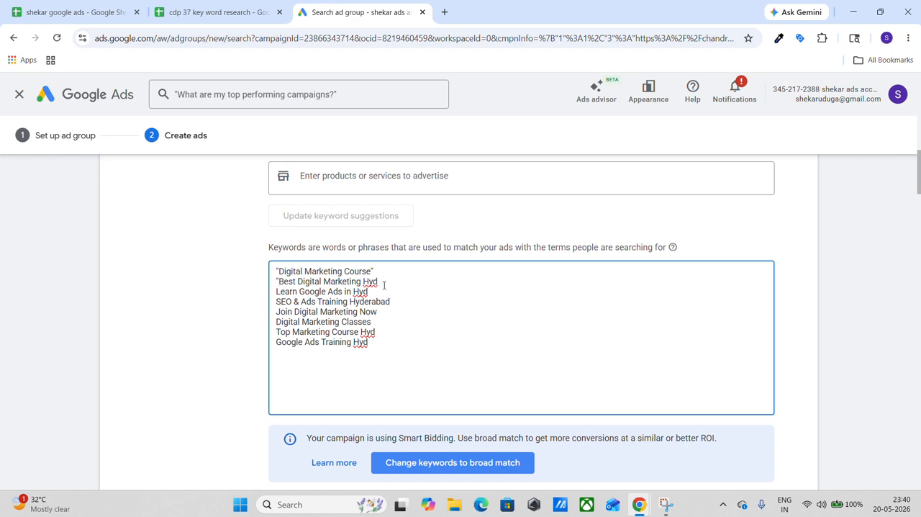
left_click(278, 293)
type("\"")
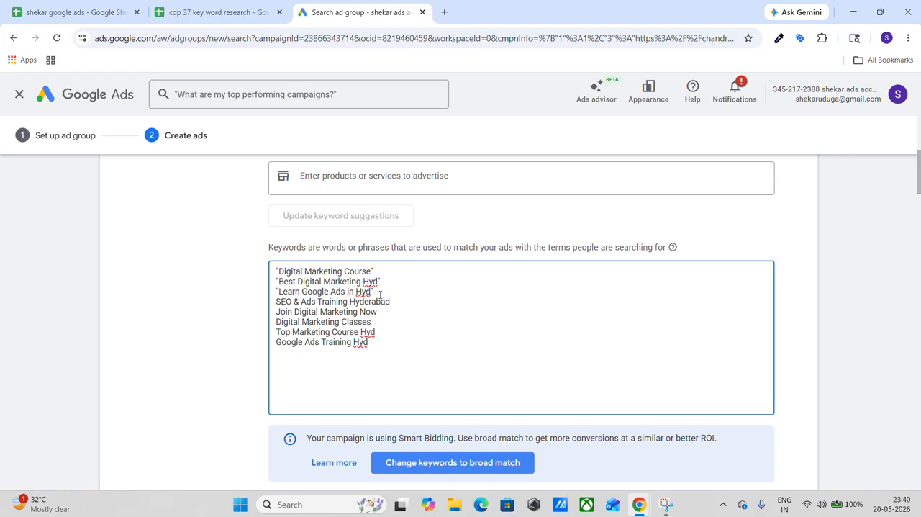
Make Join Digital Marketing Now an exact match keyword by enclosing it in square brackets.
left_click(276, 311)
type("[")
key("End")
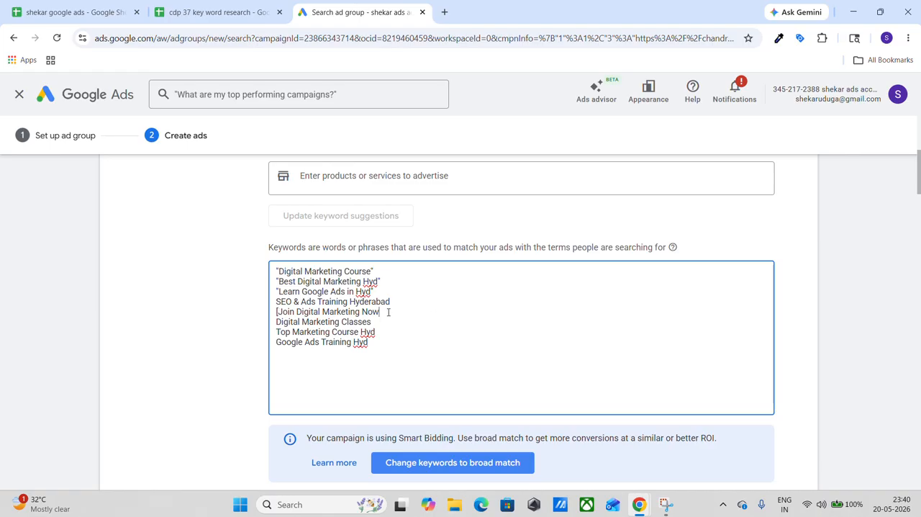
type("]")
Change the second part of the ad's display path to "courses 2", keeping DM as the first part.
scroll(276, 333, "down", 1)
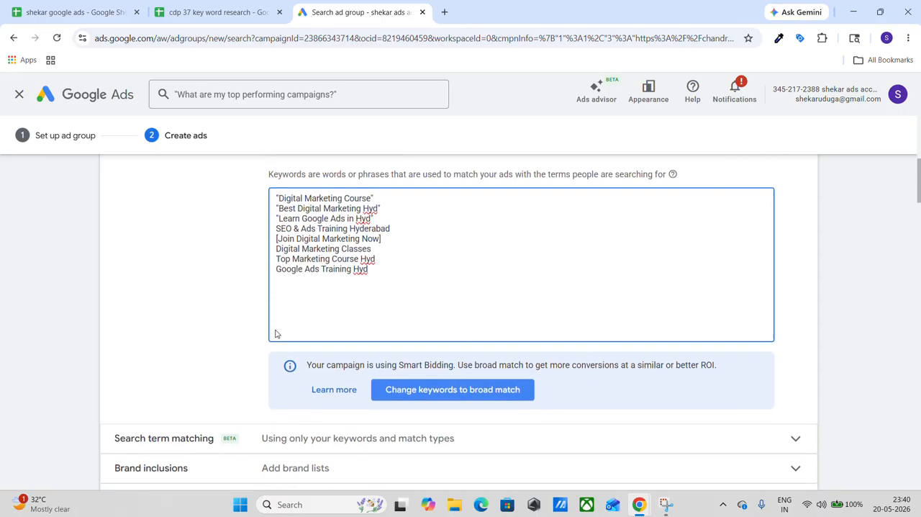
scroll(275, 333, "down", 5)
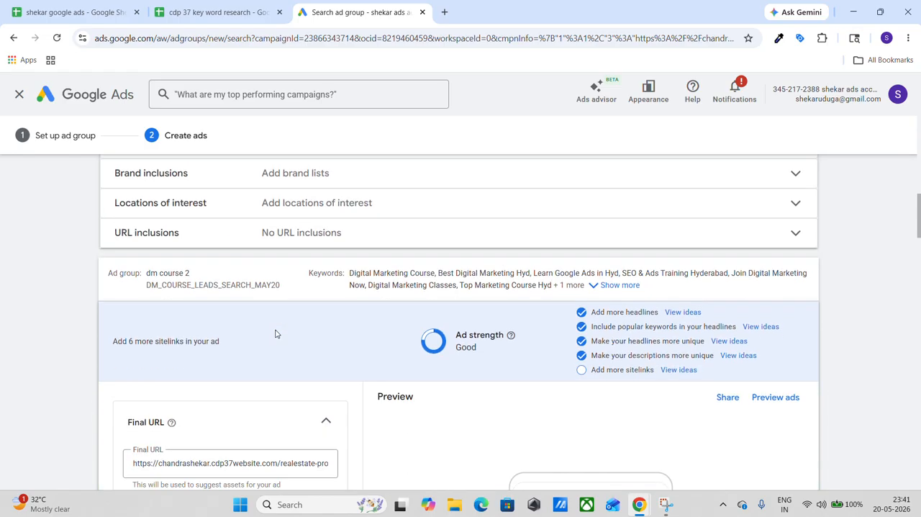
scroll(275, 333, "down", 3)
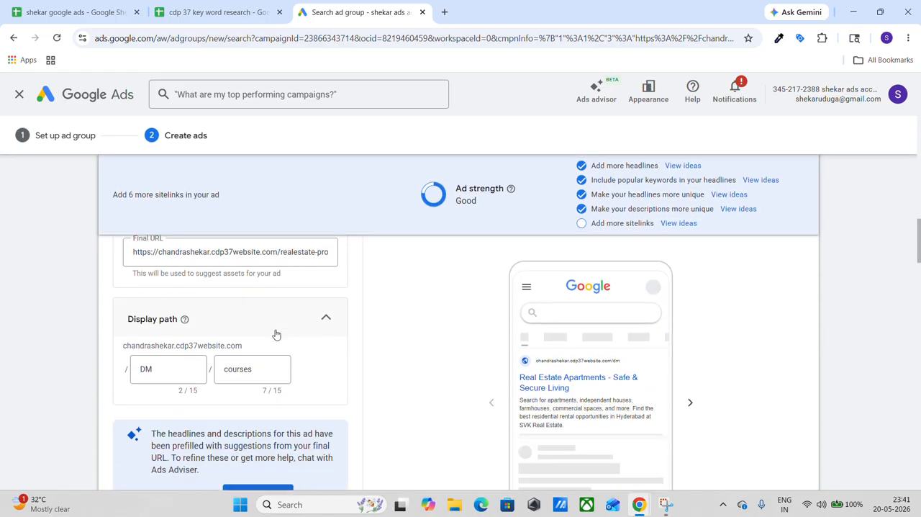
scroll(276, 334, "up", 1)
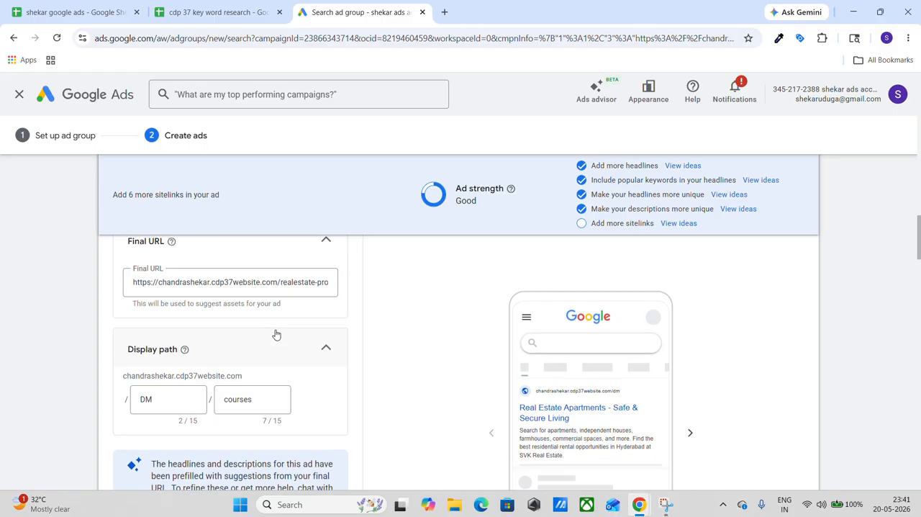
scroll(277, 334, "down", 1)
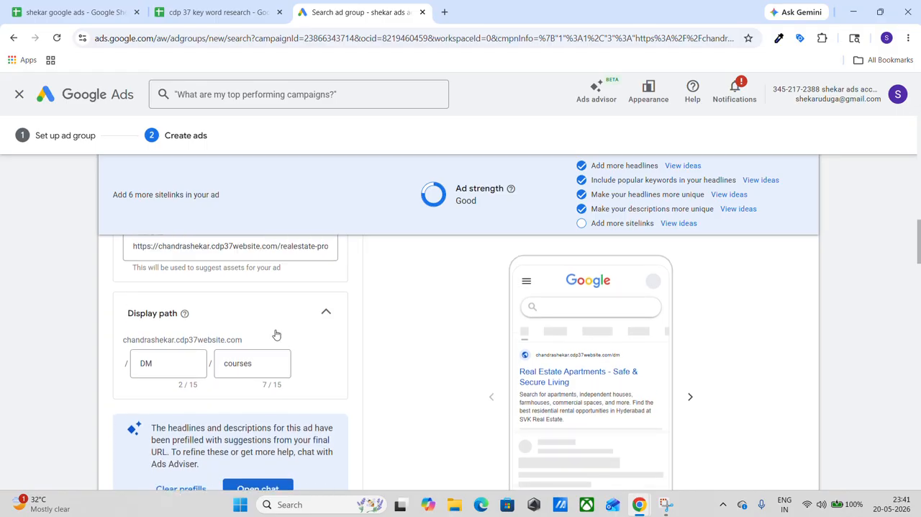
scroll(277, 334, "up", 1)
scroll(276, 334, "down", 1)
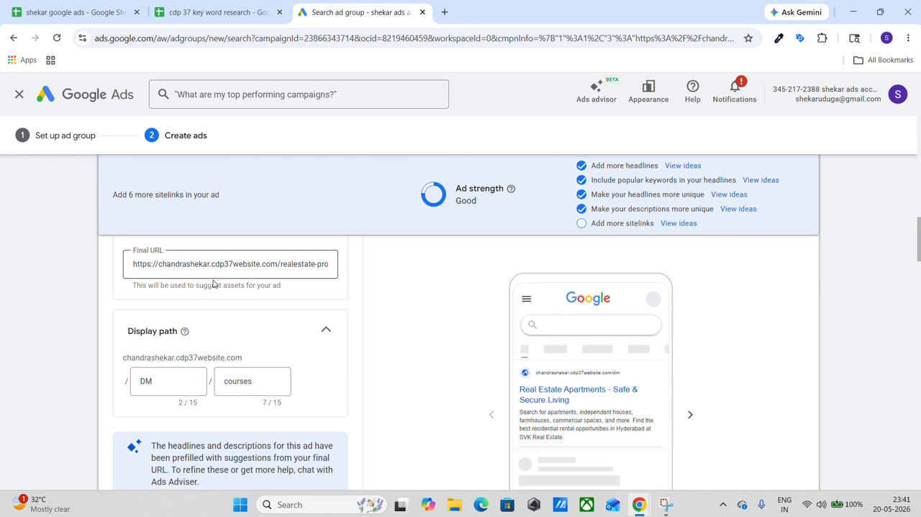
scroll(213, 284, "down", 2)
left_click(270, 323)
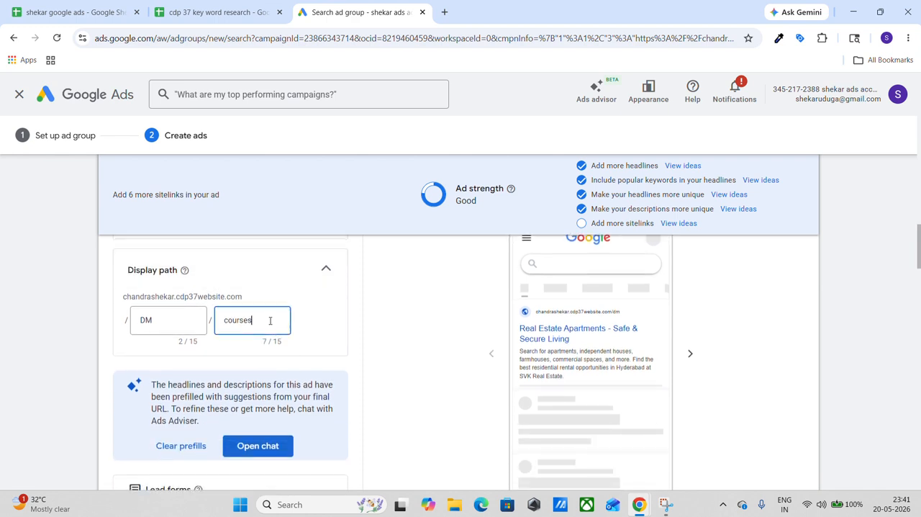
type("2")
Review the ad's preview, prefilled headlines, descriptions and remaining assets through to the end of the form.
scroll(271, 320, "down", 1)
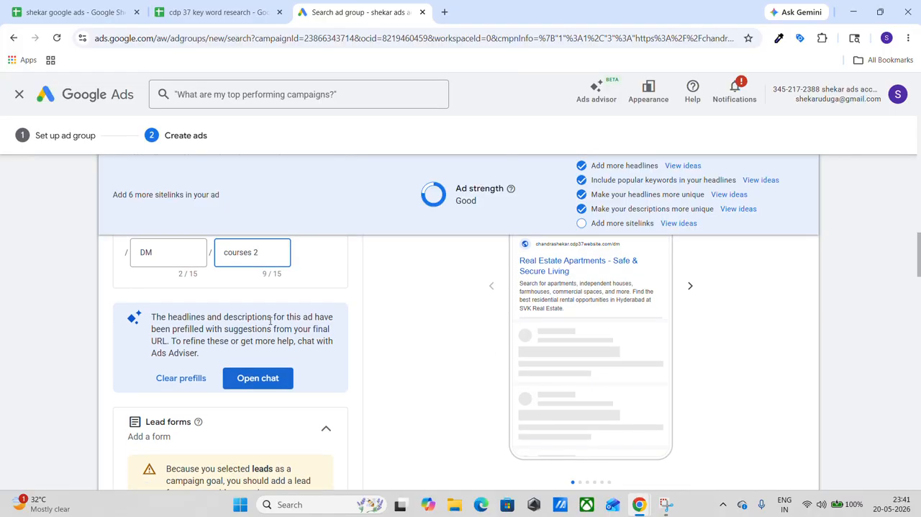
scroll(270, 324, "up", 2)
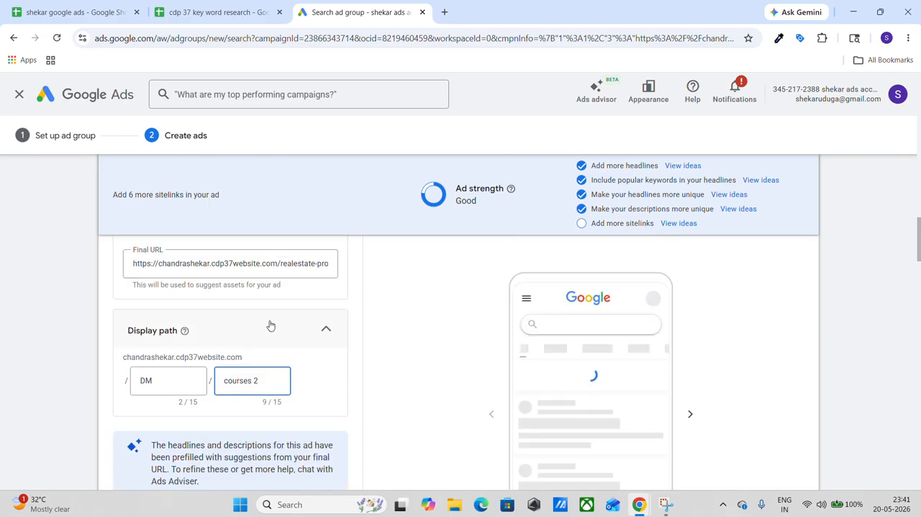
scroll(270, 325, "down", 1)
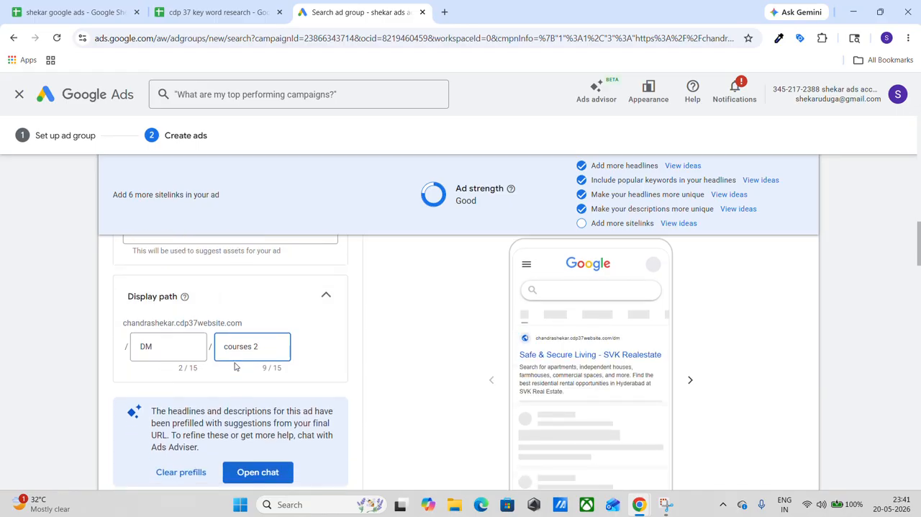
scroll(235, 366, "down", 3)
scroll(234, 366, "down", 4)
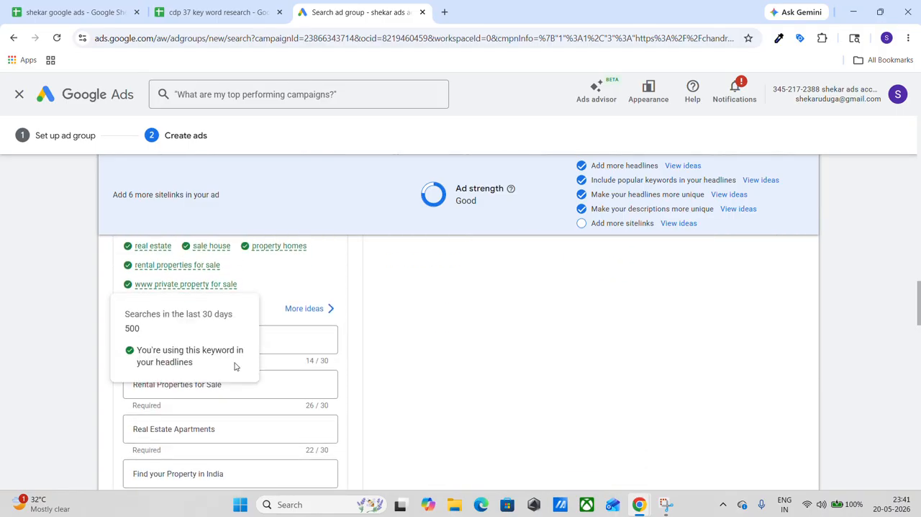
scroll(302, 357, "down", 2)
scroll(302, 357, "down", 8)
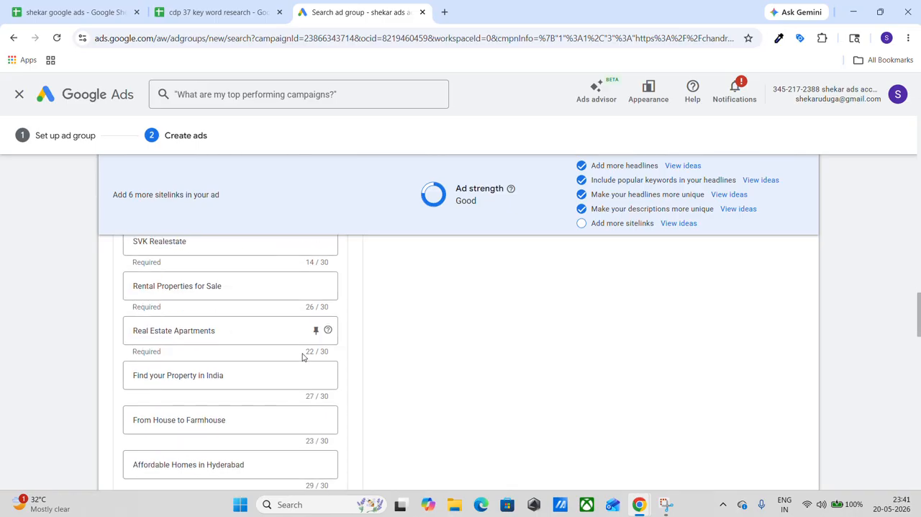
scroll(303, 357, "down", 3)
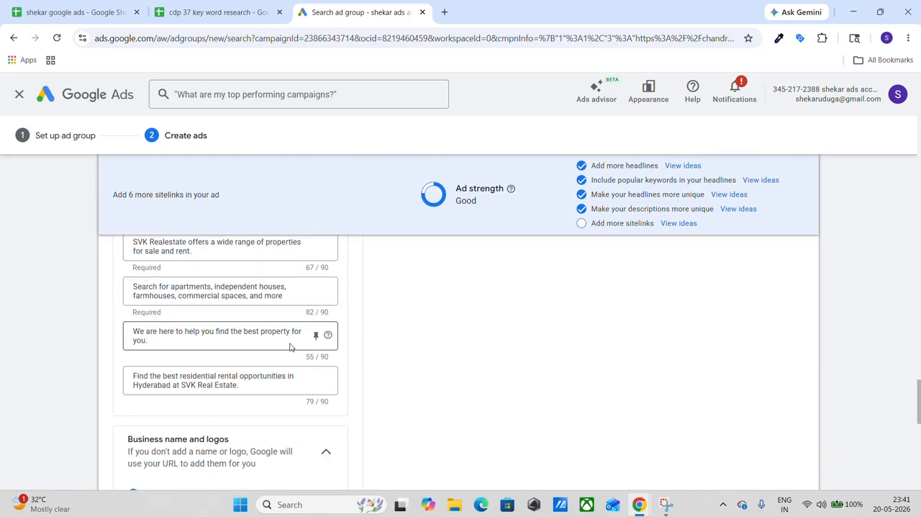
scroll(248, 322, "down", 1)
scroll(247, 322, "up", 7)
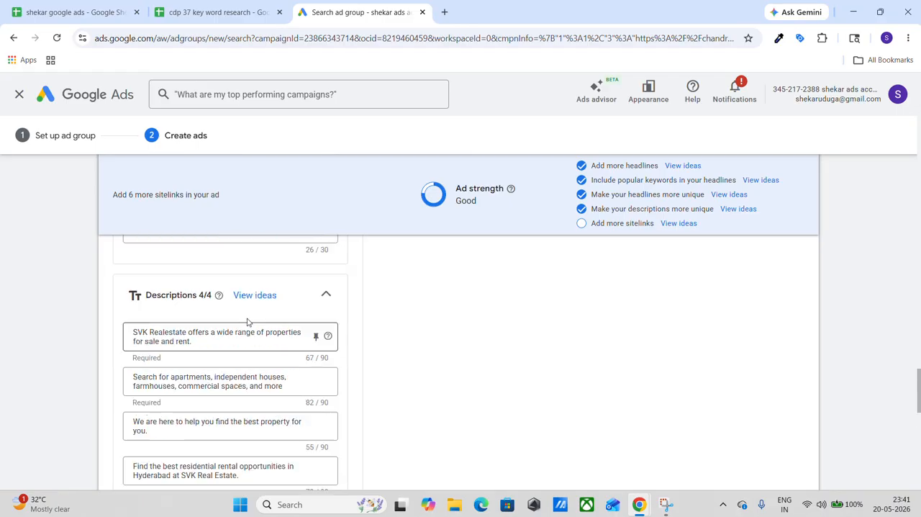
scroll(247, 318, "up", 4)
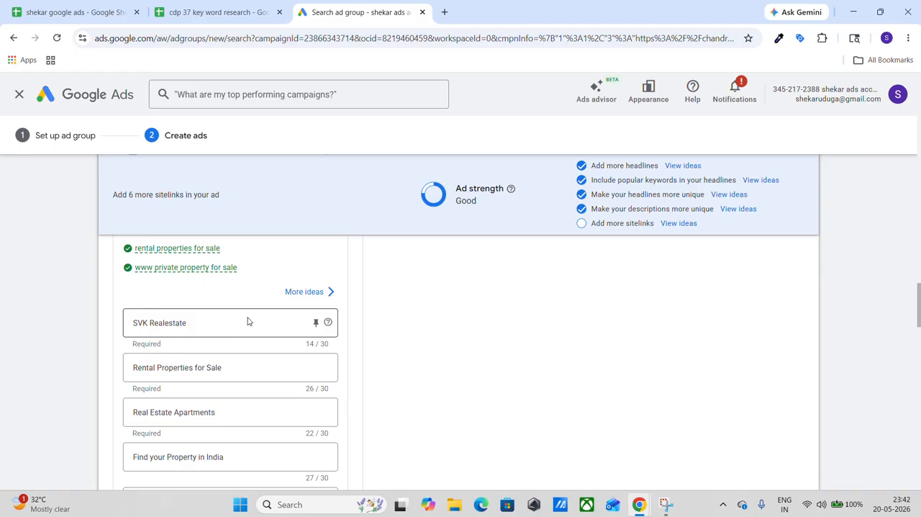
left_click(401, 20)
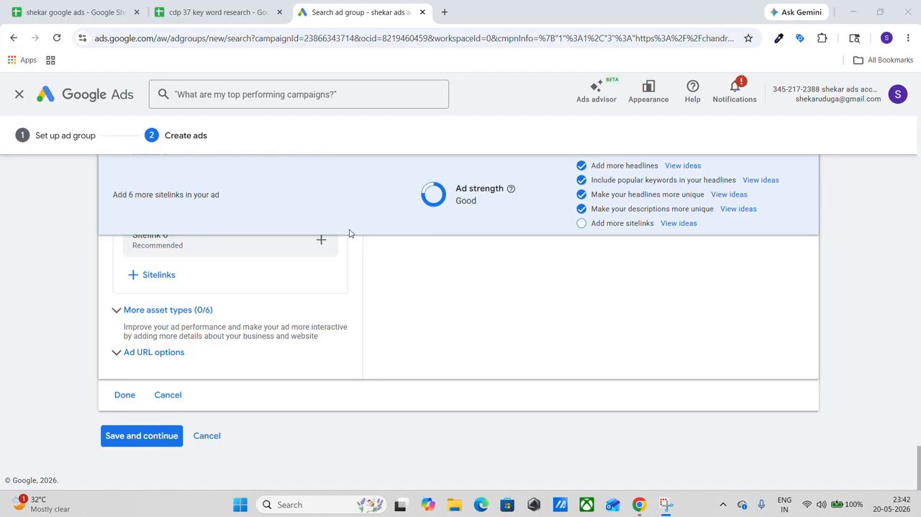
Save the second ad group together with its keywords and ad after a last check of the sitelinks and asset types.
scroll(349, 233, "up", 3)
scroll(349, 233, "down", 2)
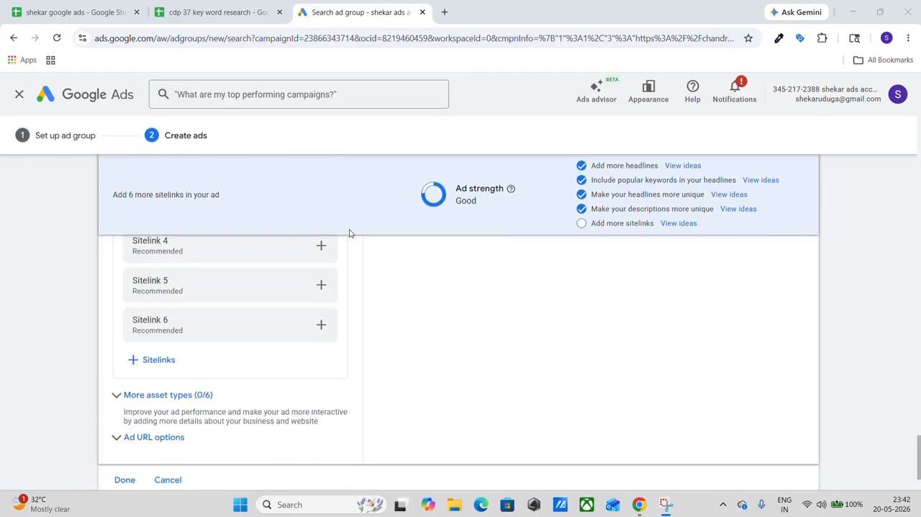
scroll(349, 233, "down", 1)
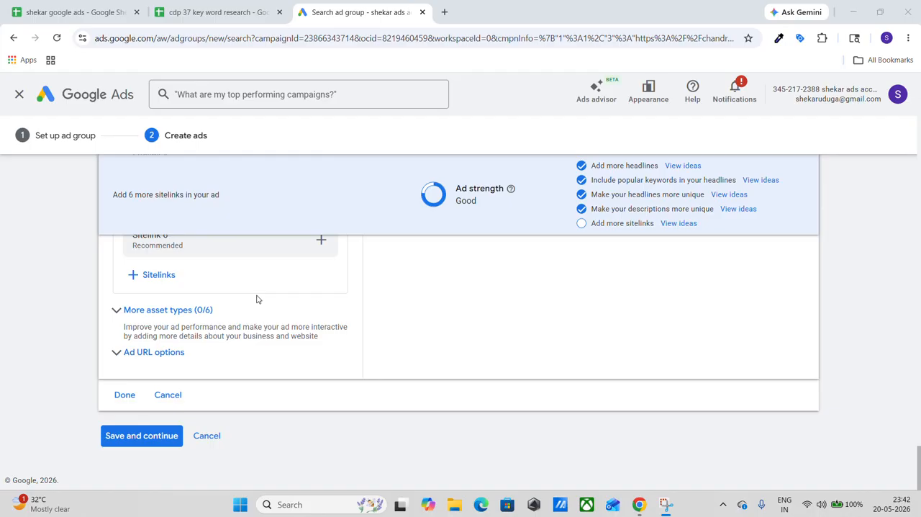
scroll(257, 298, "up", 1)
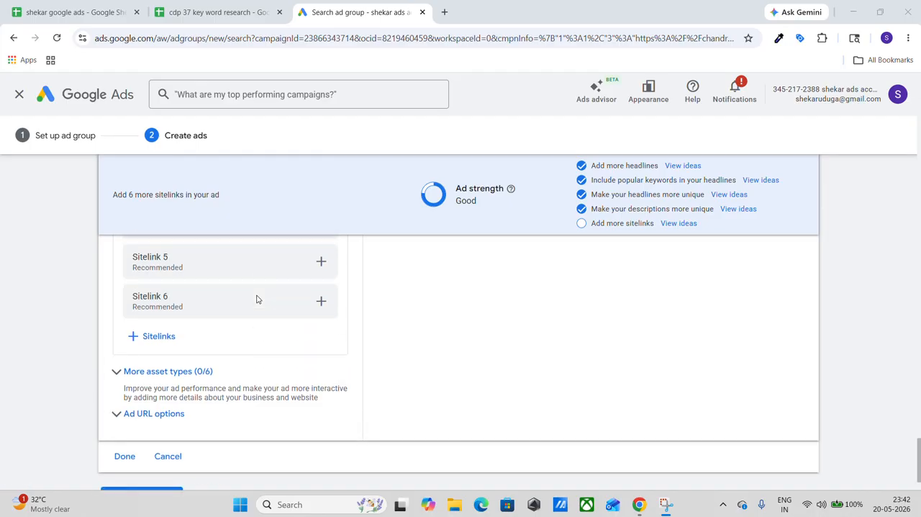
scroll(257, 299, "down", 1)
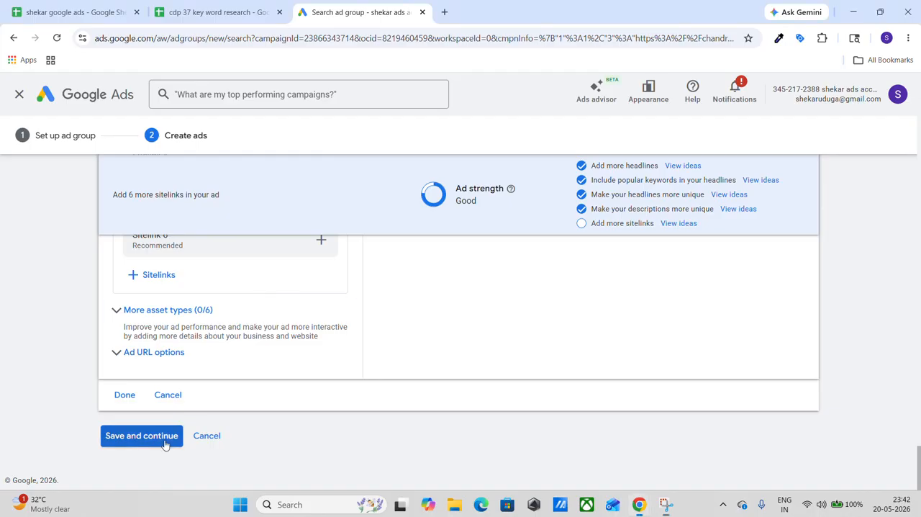
left_click(165, 444)
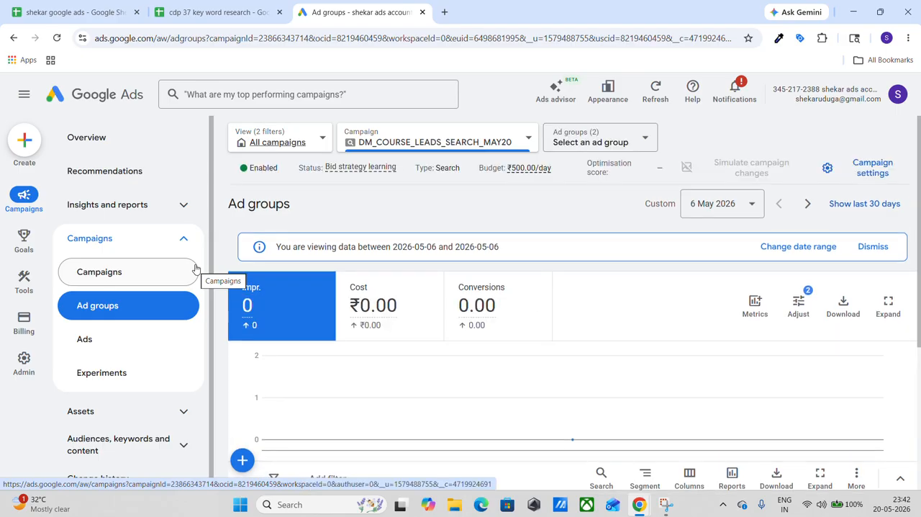
Examine the name, status, bidding and AI Max settings of the dm course 2 ad group, and close them unchanged.
scroll(201, 268, "down", 1)
scroll(344, 281, "down", 3)
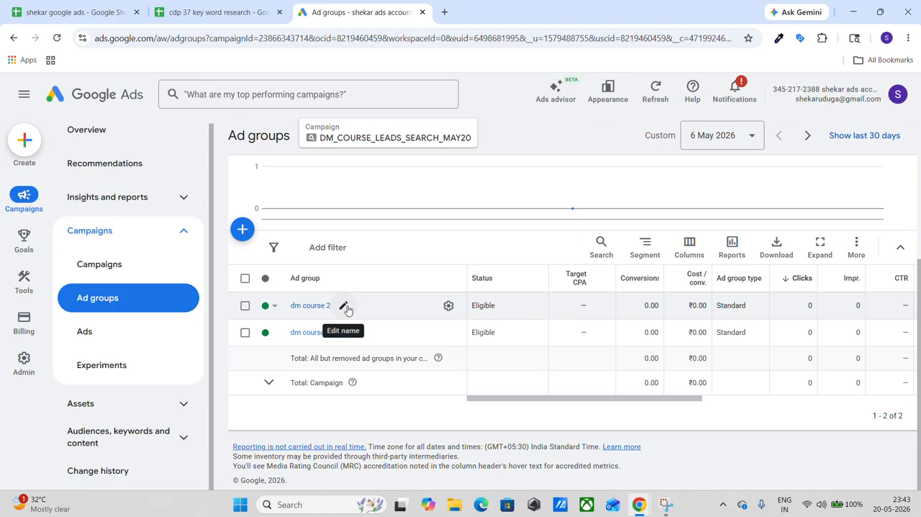
left_click(344, 306)
left_click(390, 372)
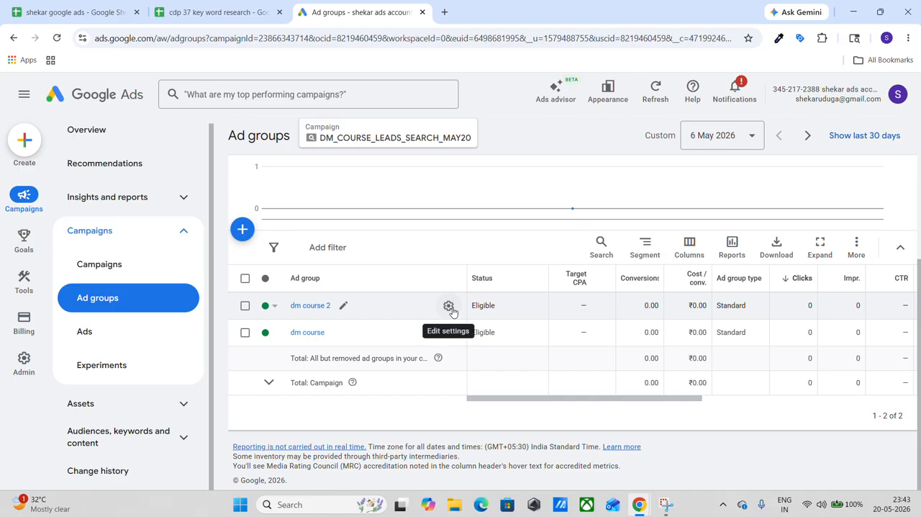
left_click(449, 306)
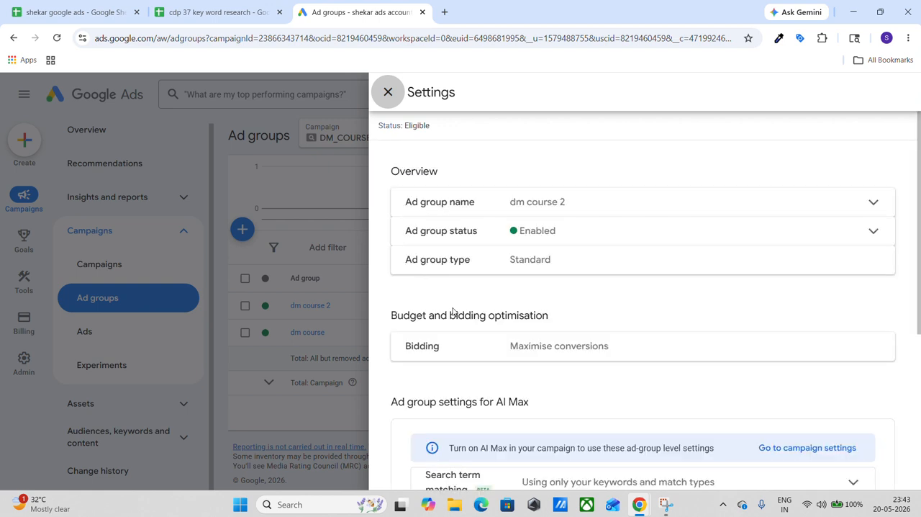
scroll(456, 209, "down", 1)
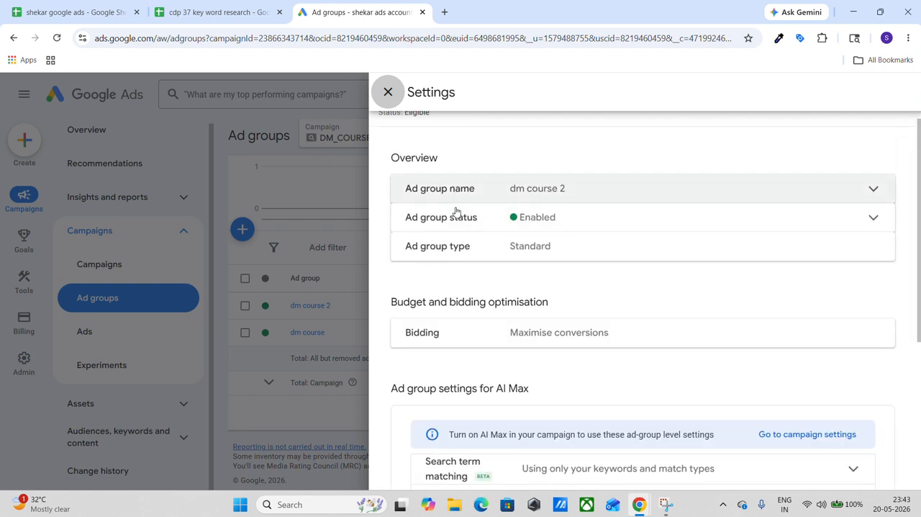
scroll(500, 264, "down", 2)
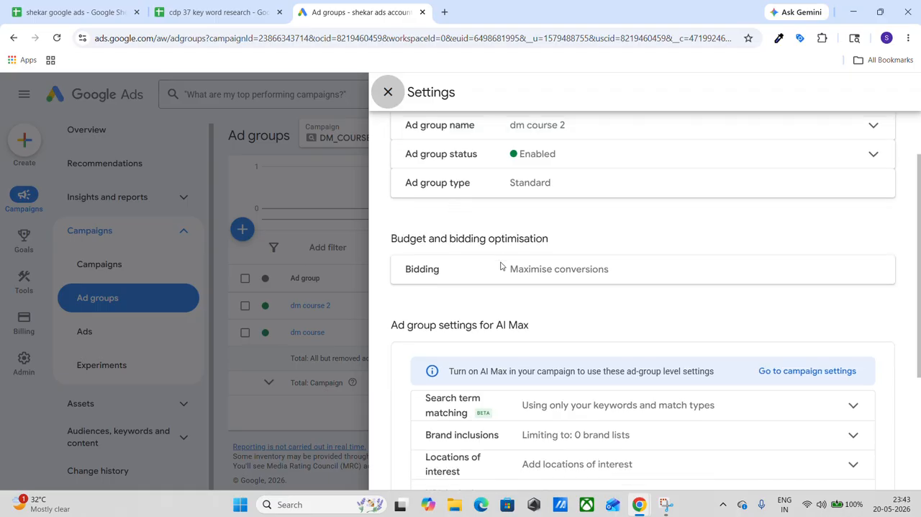
scroll(500, 264, "down", 2)
scroll(500, 263, "up", 5)
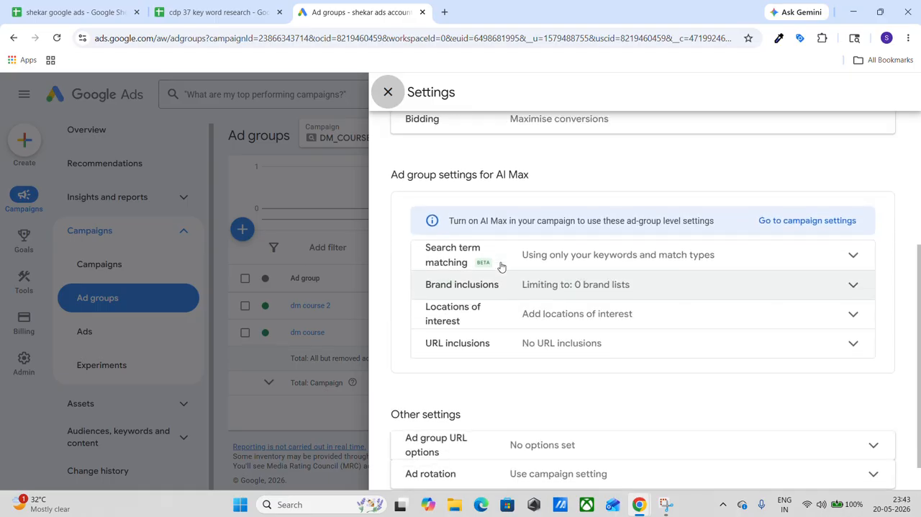
left_click(388, 93)
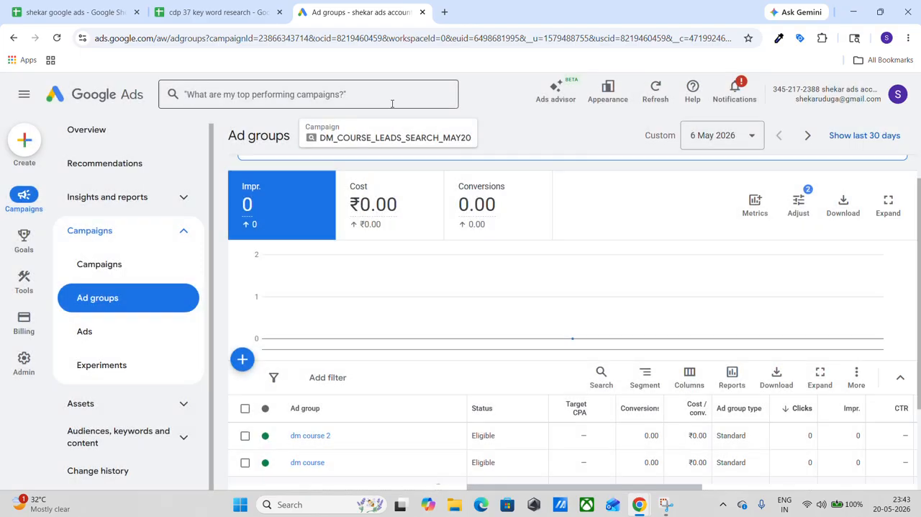
Open the dm course 2 ad group and examine its keywords with their match types, statuses and performance columns.
scroll(422, 372, "down", 2)
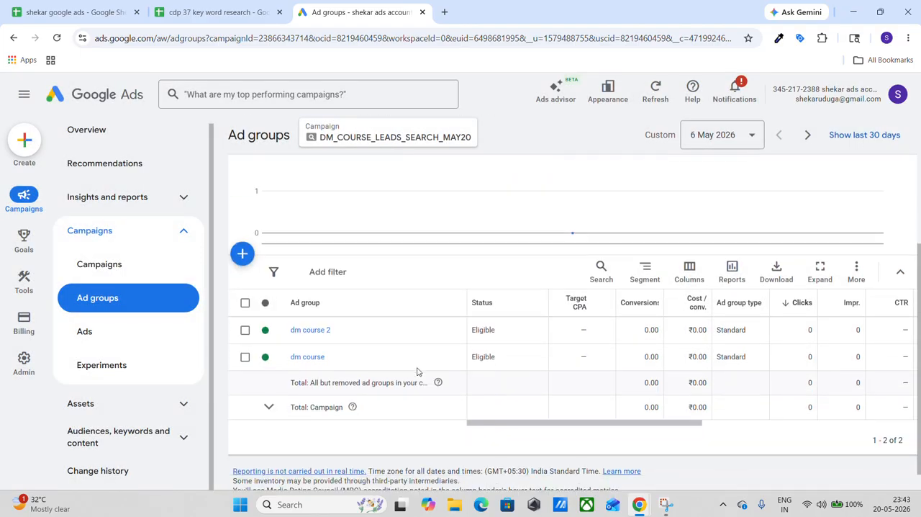
left_click(316, 333)
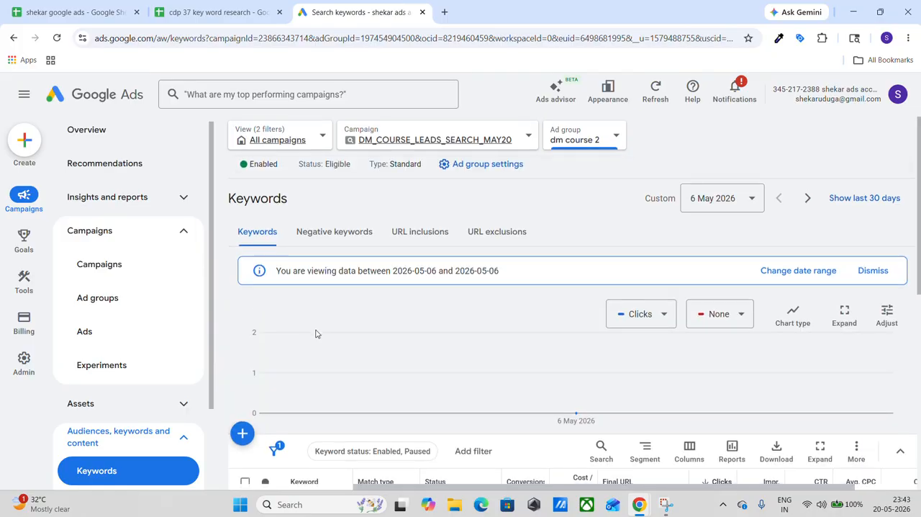
scroll(316, 333, "down", 3)
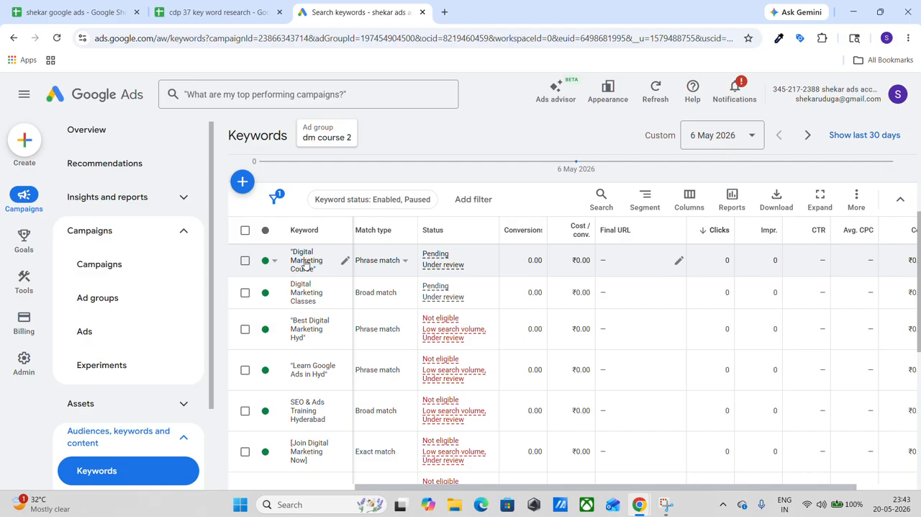
scroll(305, 264, "down", 5)
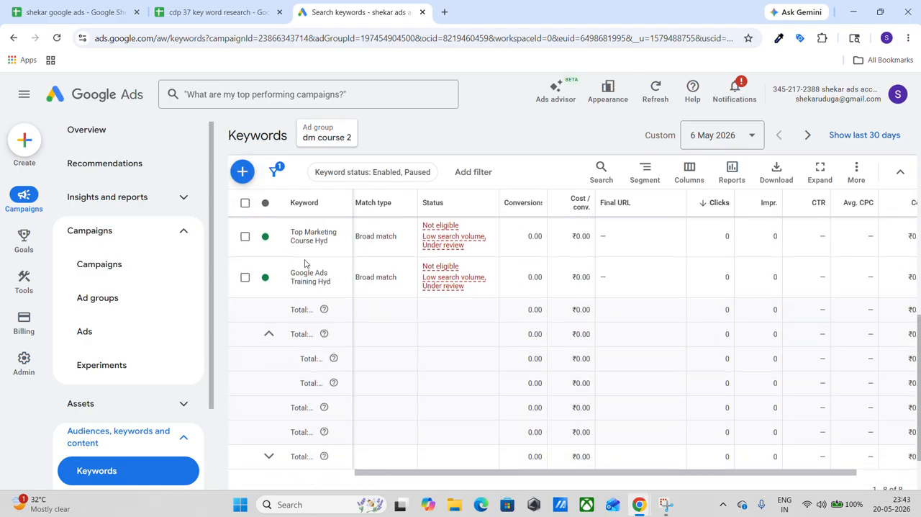
scroll(305, 263, "up", 5)
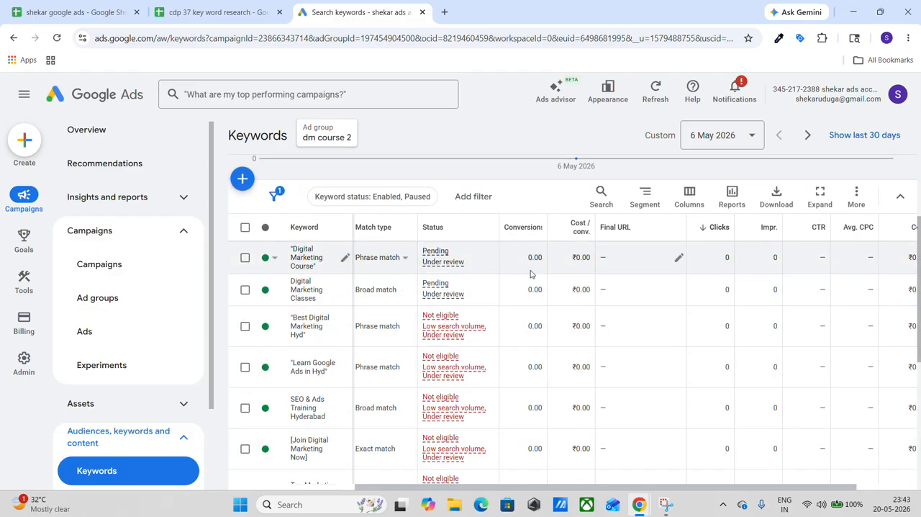
scroll(569, 280, "right", 3)
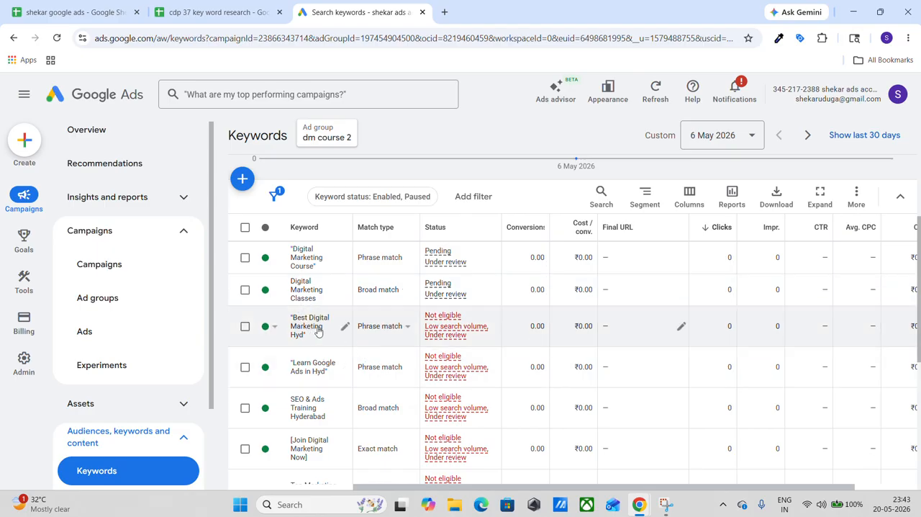
scroll(607, 329, "right", 3)
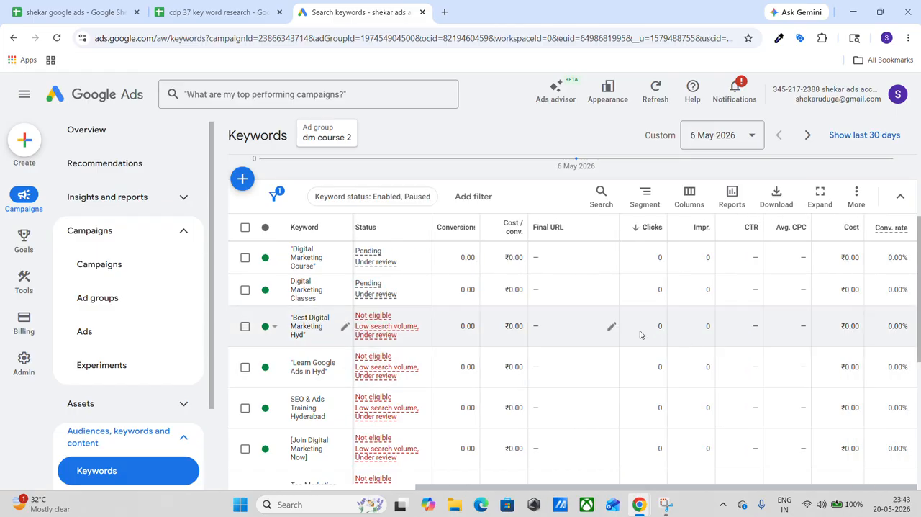
scroll(488, 337, "left", 3)
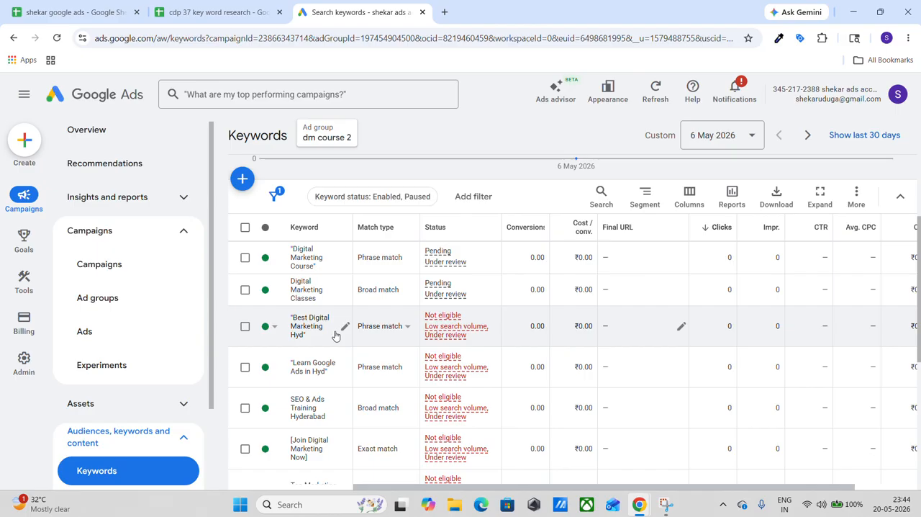
scroll(335, 335, "down", 5)
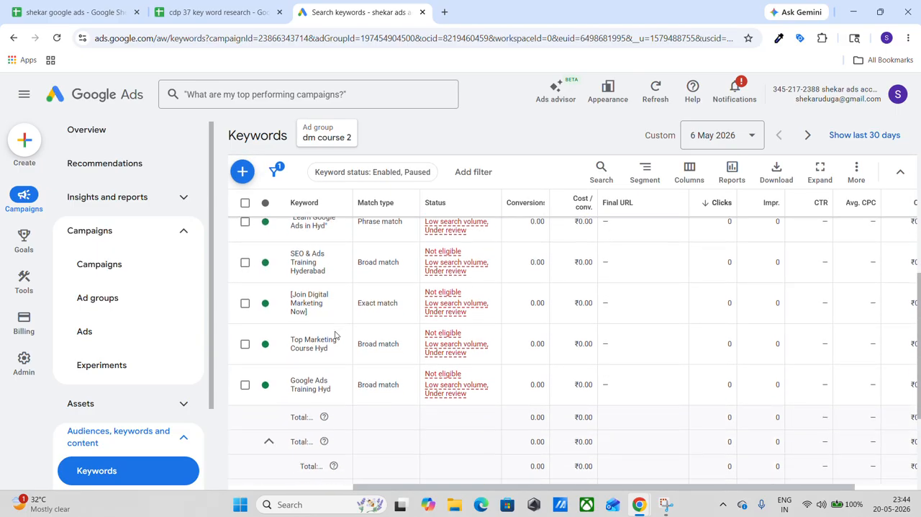
scroll(335, 336, "down", 1)
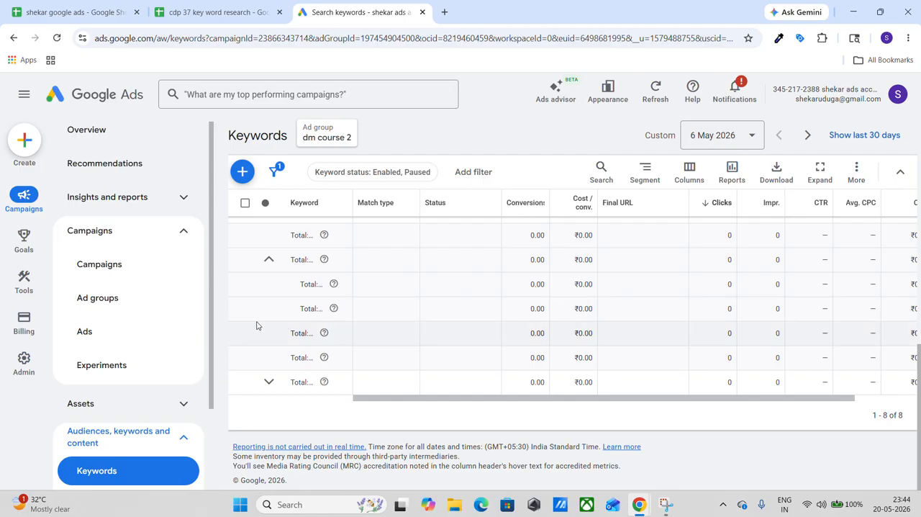
Show the ads of the dm course 2 ad group and start a new responsive search ad there.
left_click(146, 302)
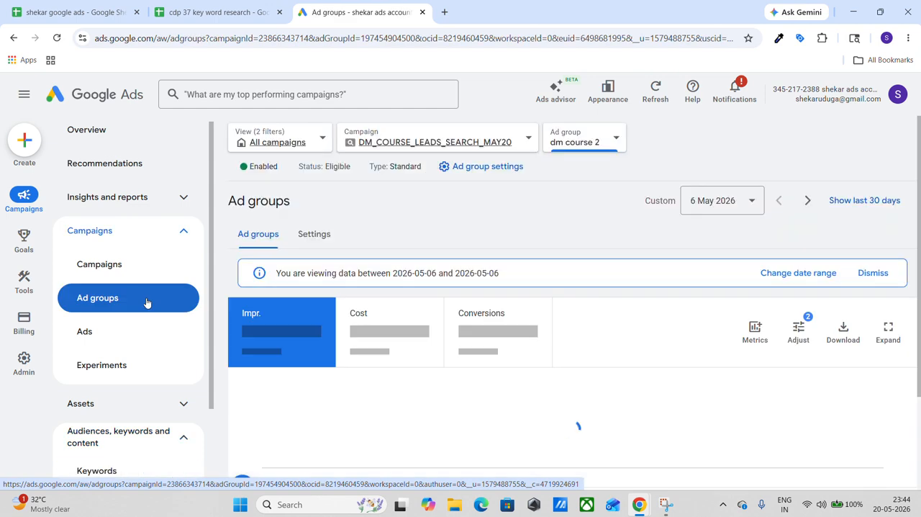
scroll(267, 329, "down", 3)
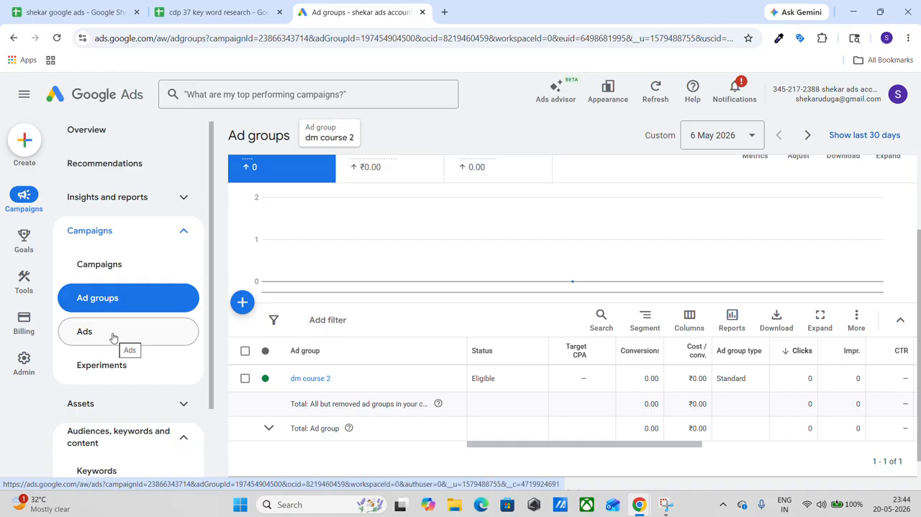
left_click(113, 336)
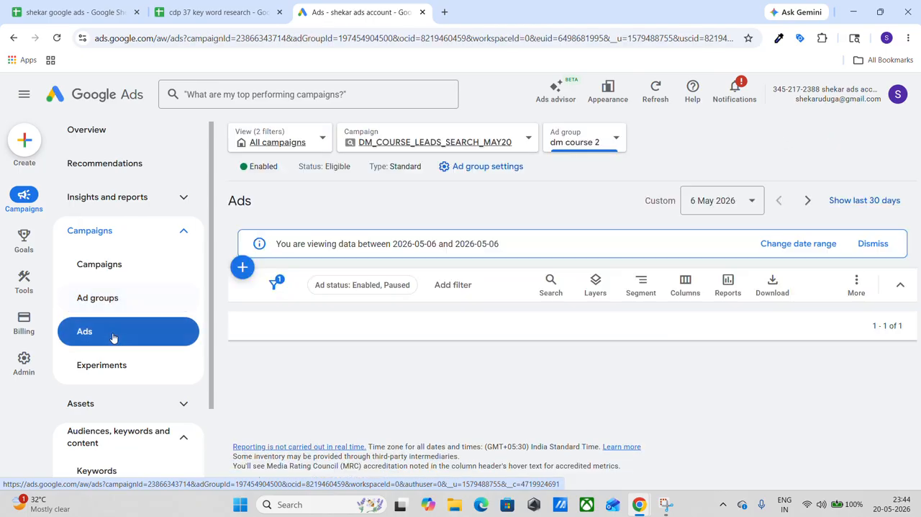
scroll(266, 339, "down", 3)
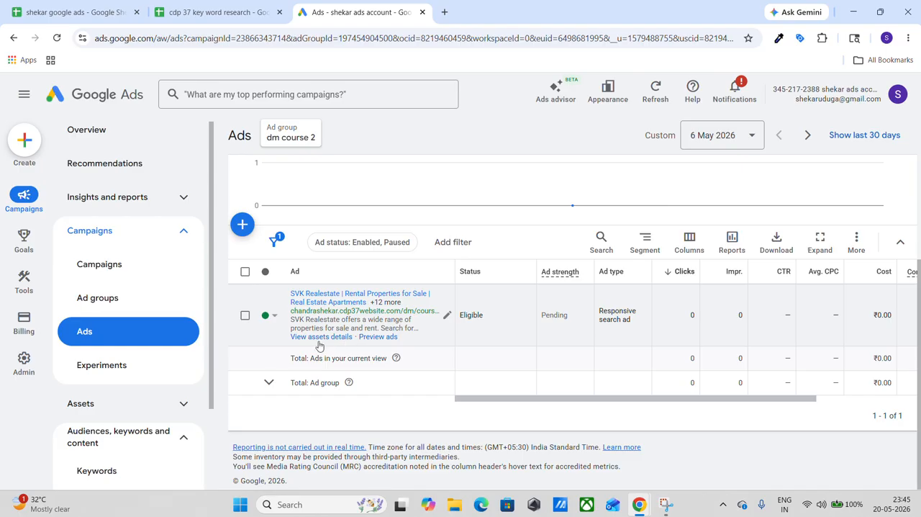
left_click(243, 224)
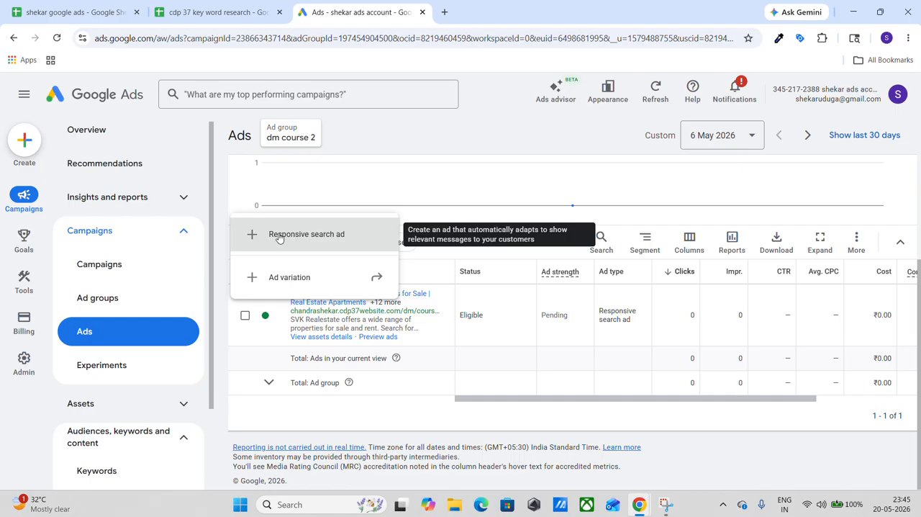
left_click(279, 237)
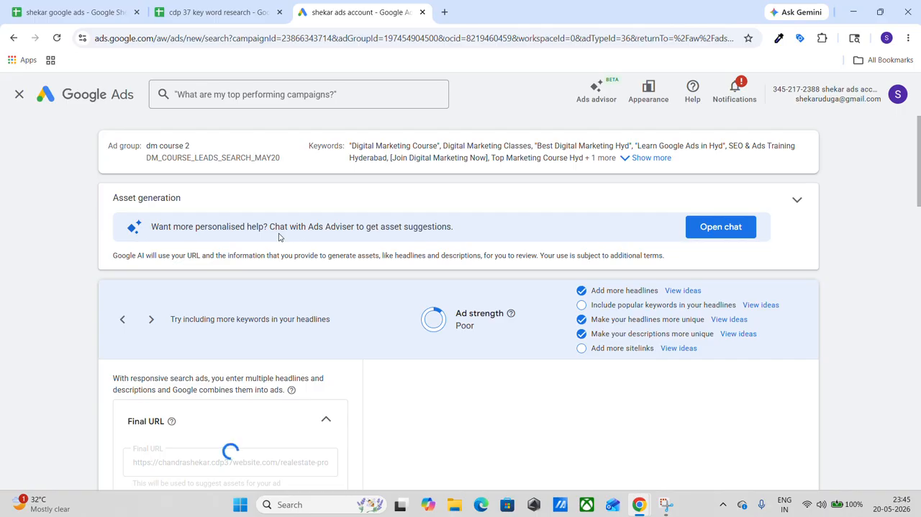
Examine the new ad's final URL, display path, prefilled headlines and descriptions, and its preview.
scroll(279, 237, "down", 3)
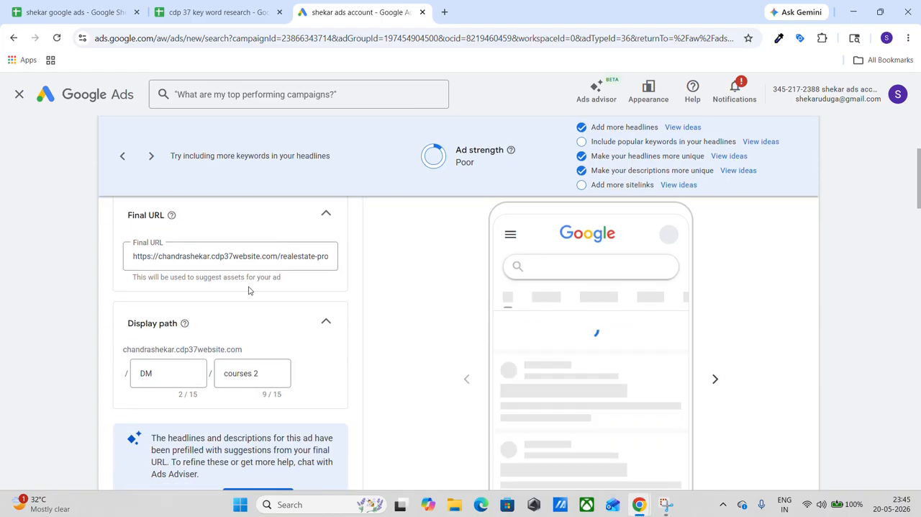
scroll(249, 290, "down", 1)
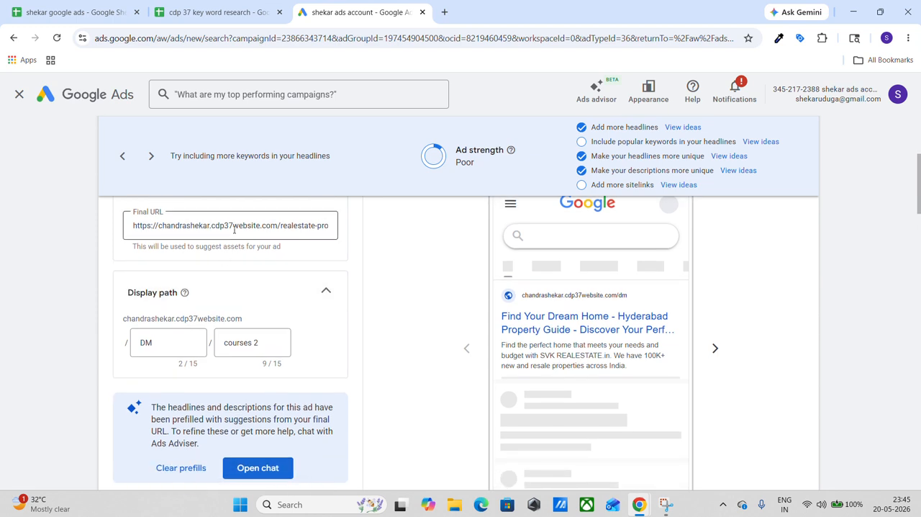
scroll(234, 230, "down", 2)
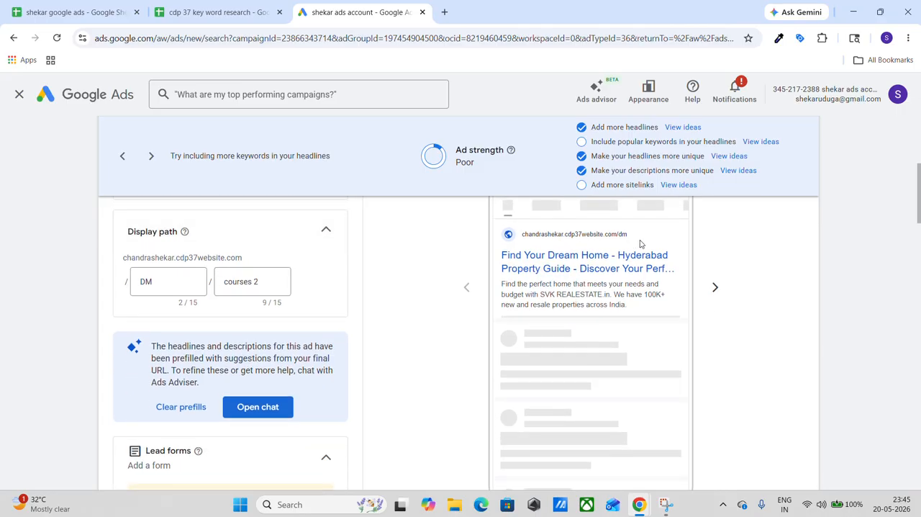
scroll(279, 327, "down", 3)
scroll(277, 325, "down", 2)
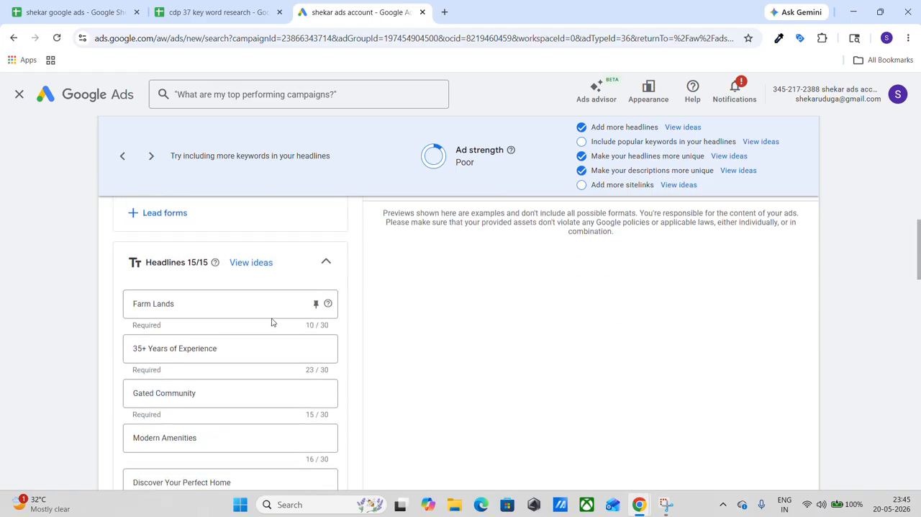
scroll(234, 300, "down", 3)
scroll(233, 301, "down", 15)
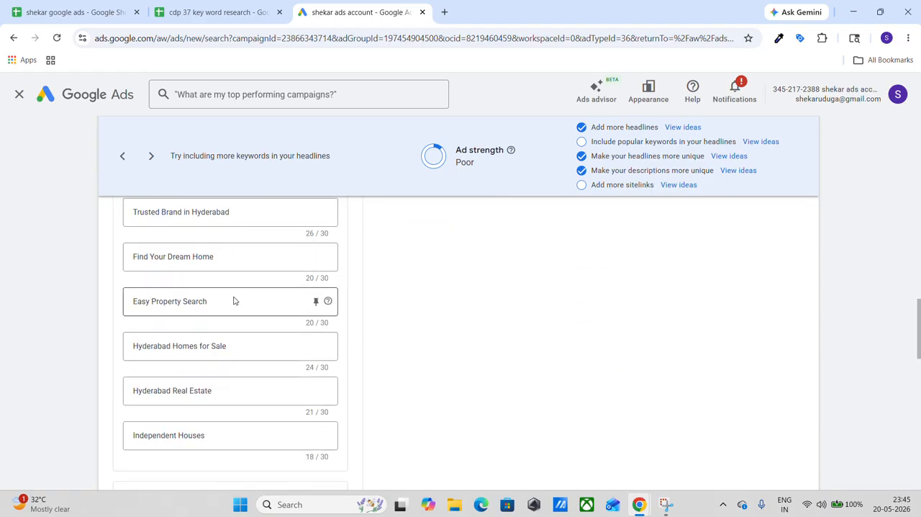
scroll(233, 301, "up", 20)
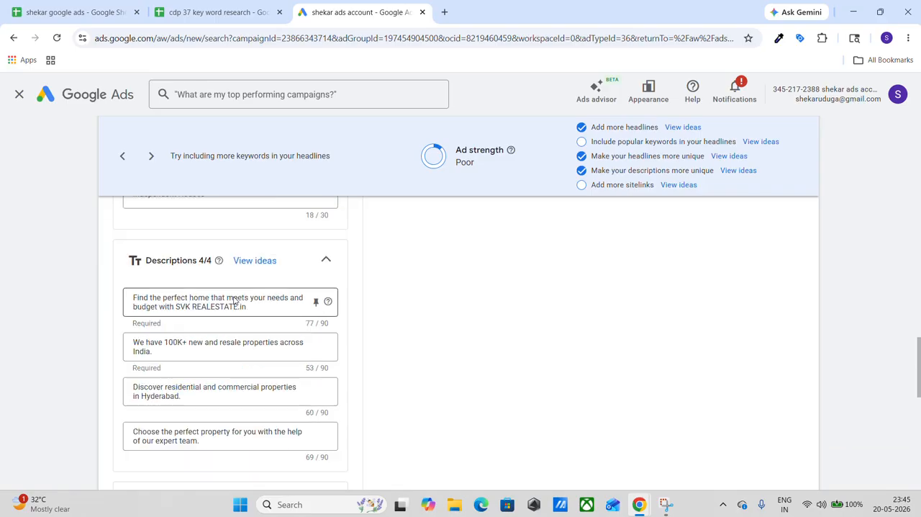
scroll(417, 354, "up", 2)
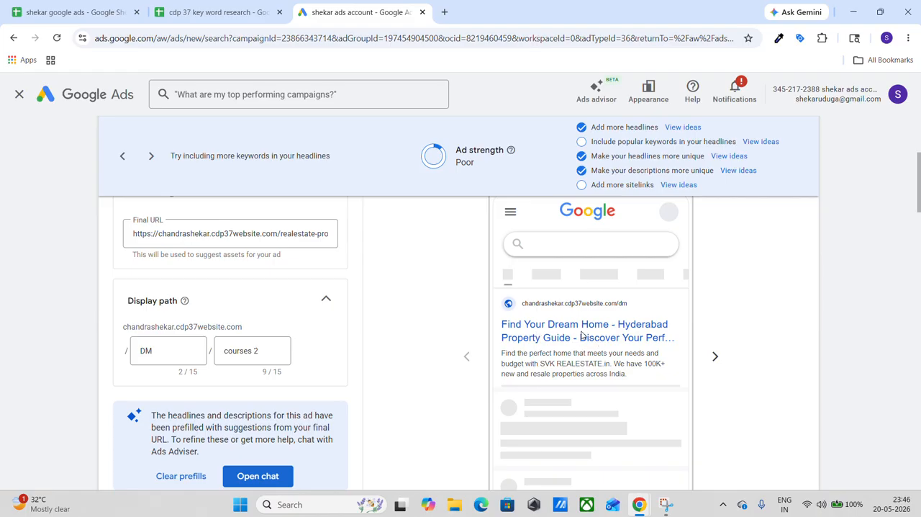
Save the new responsive search ad in the dm course 2 ad group with its prefilled headlines and descriptions.
scroll(584, 336, "down", 1)
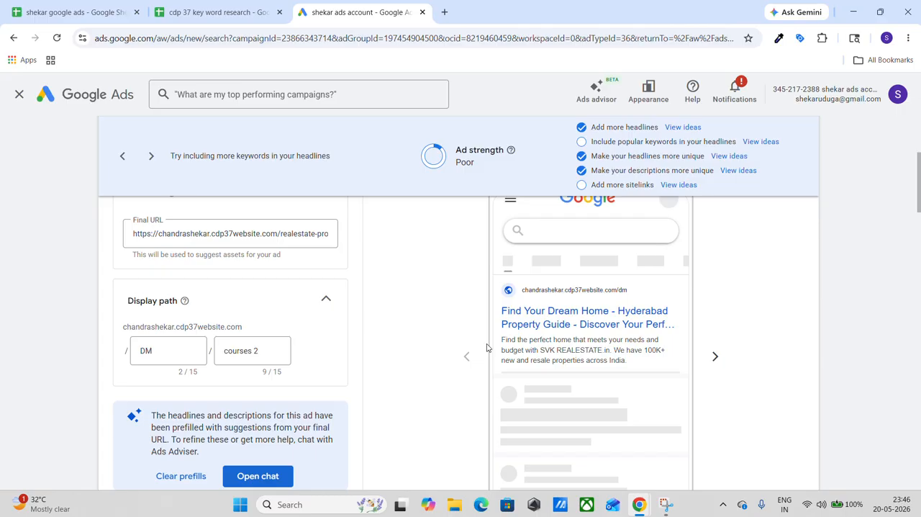
scroll(487, 348, "down", 10)
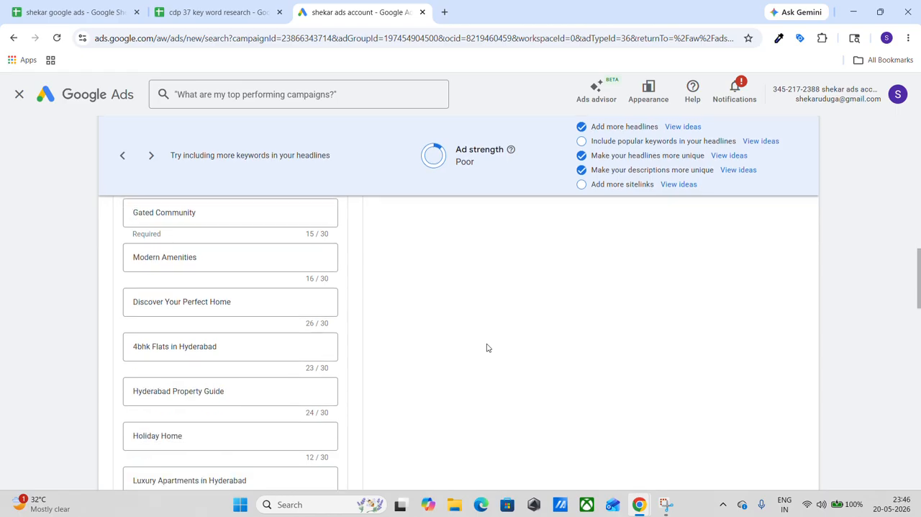
scroll(487, 348, "down", 10)
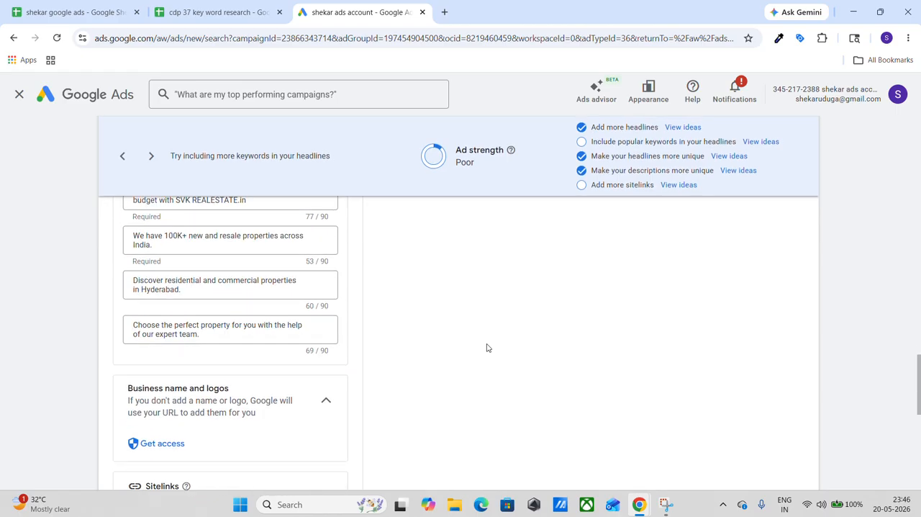
scroll(487, 348, "down", 10)
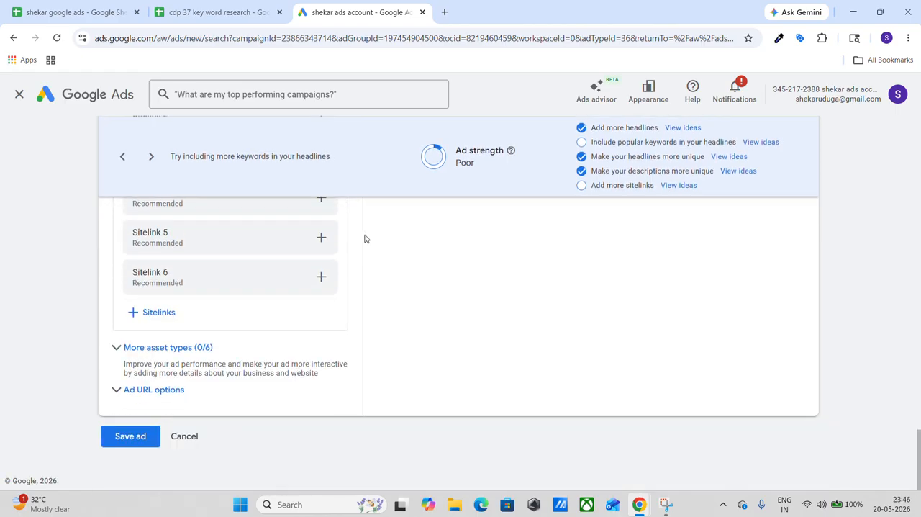
left_click(121, 440)
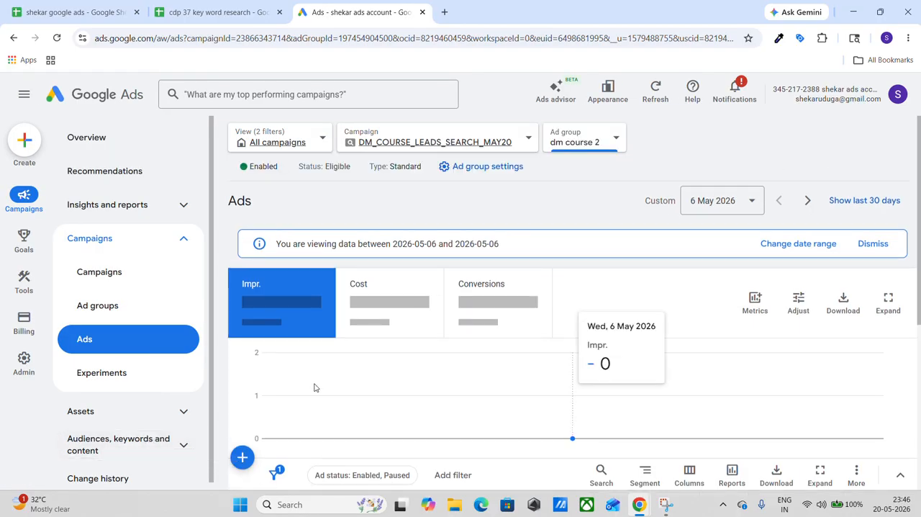
Examine the ads listed in the dm course 2 ad group with their status, ad strength, type and performance columns.
scroll(315, 385, "down", 5)
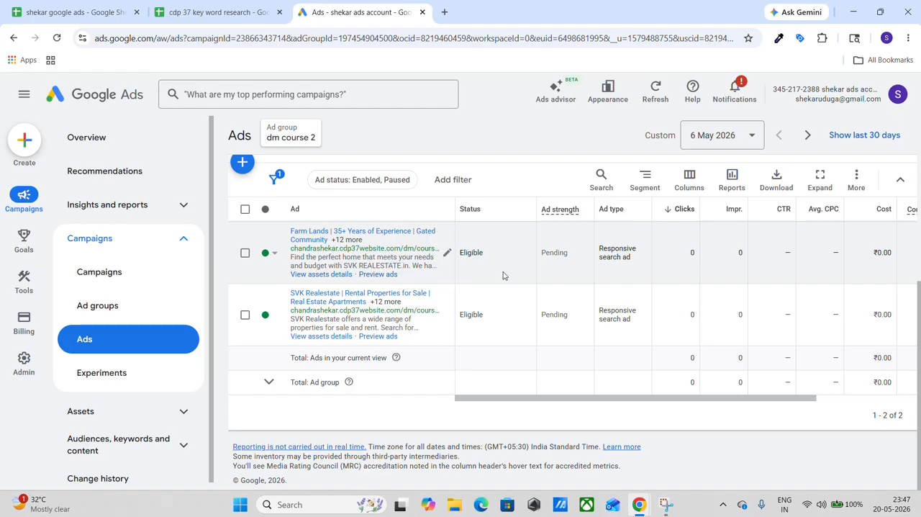
scroll(596, 269, "right", 3)
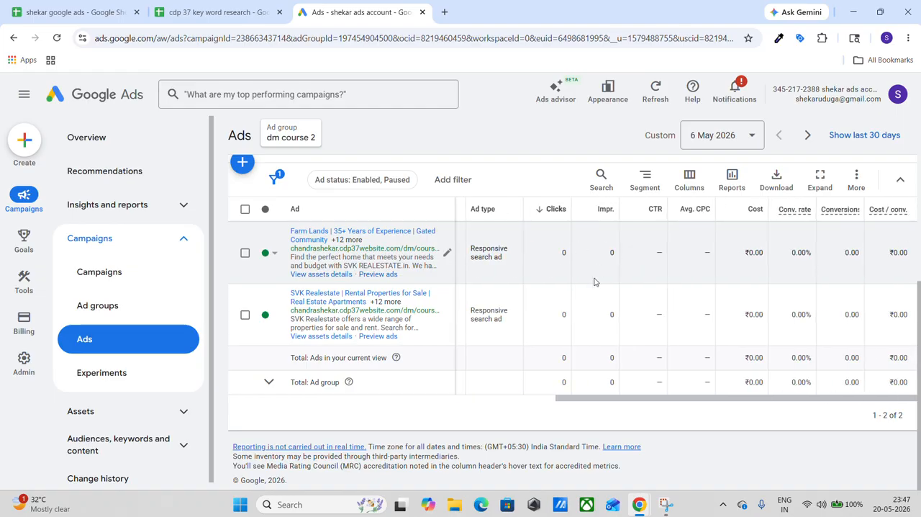
scroll(597, 273, "left", 3)
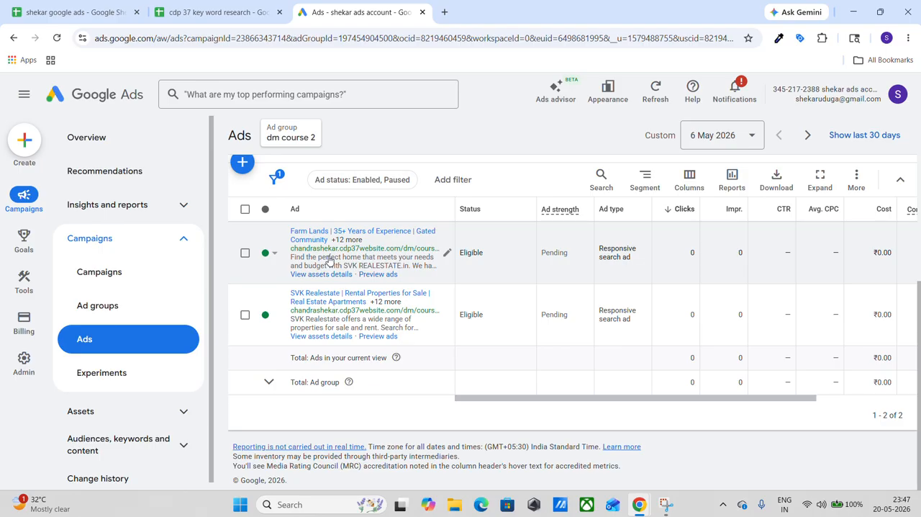
scroll(329, 260, "up", 2)
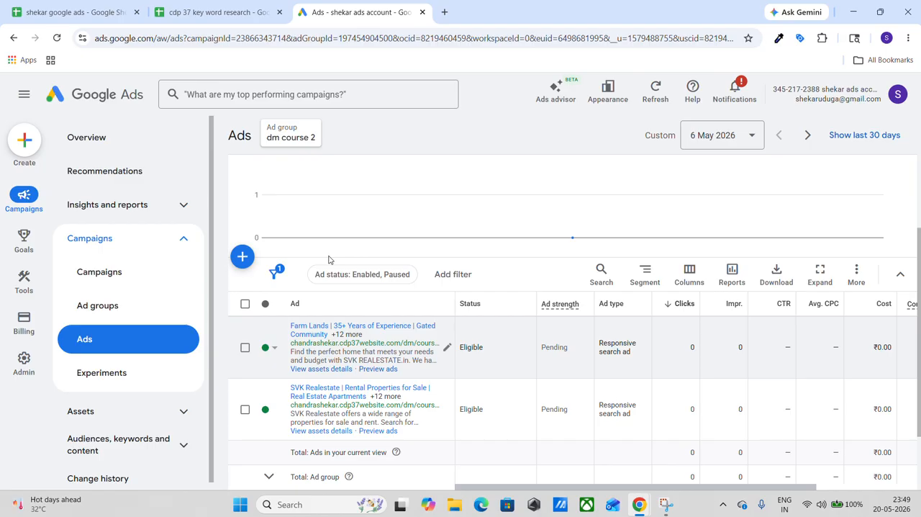
scroll(329, 259, "down", 1)
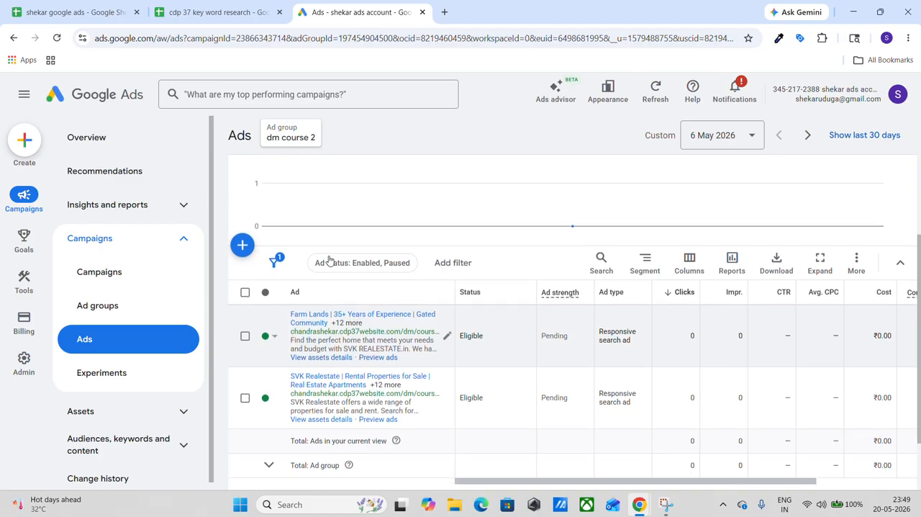